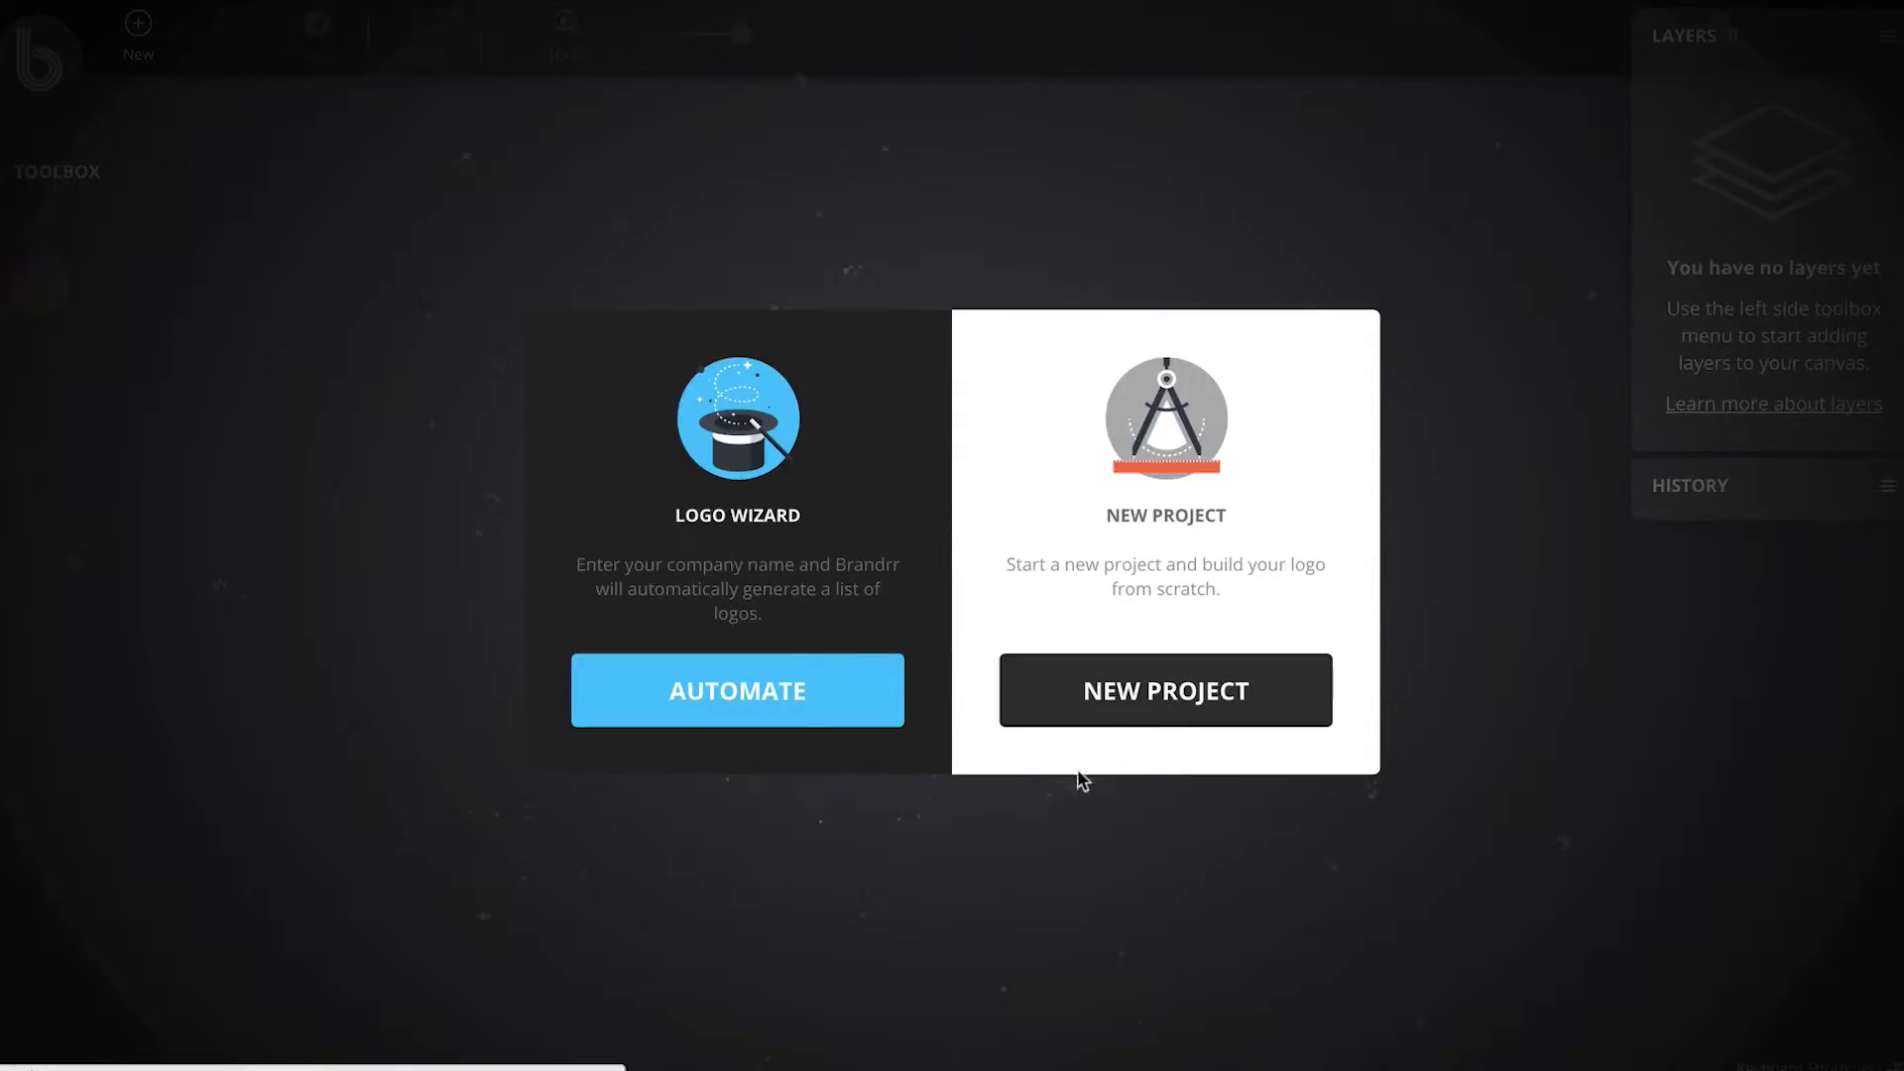
# Step: Generate automatic logos with the Logo Wizard for the name "Science Tutes" in the Education industry
pyautogui.click(767, 719)
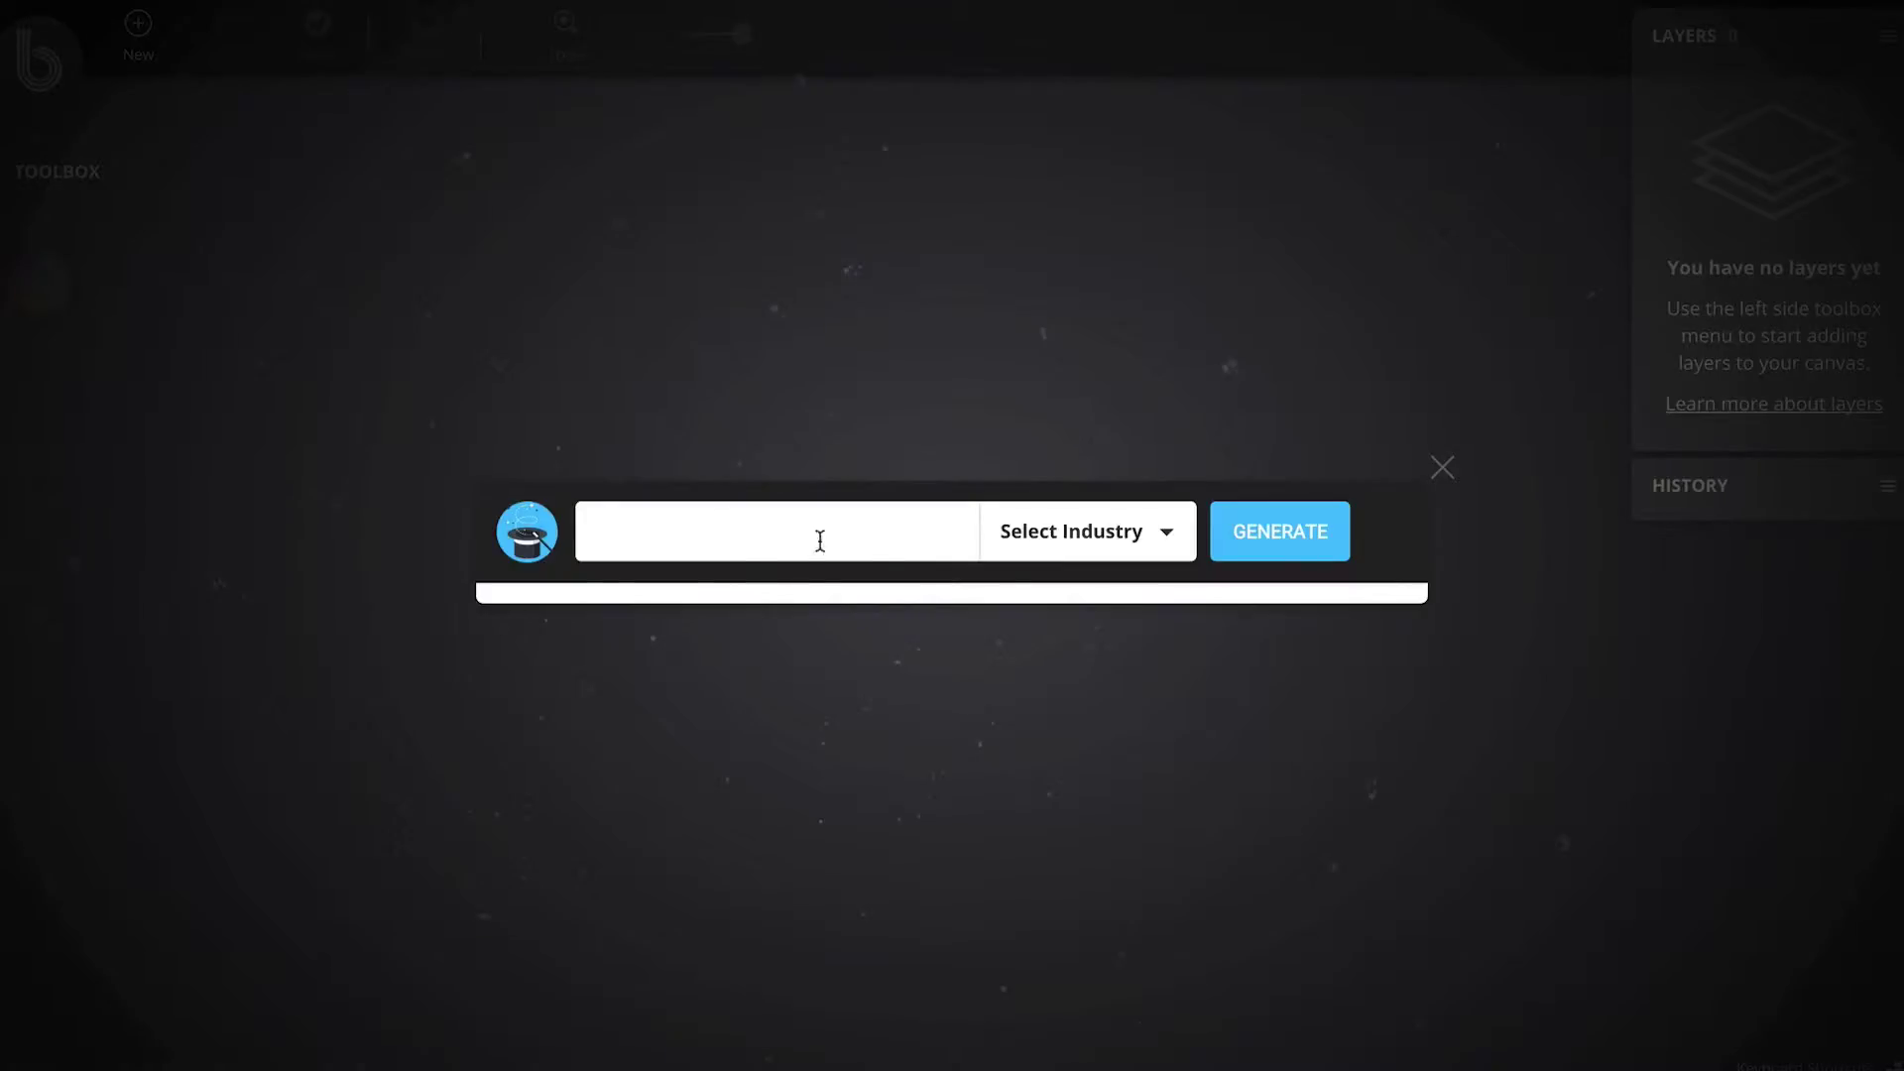
pyautogui.click(1130, 540)
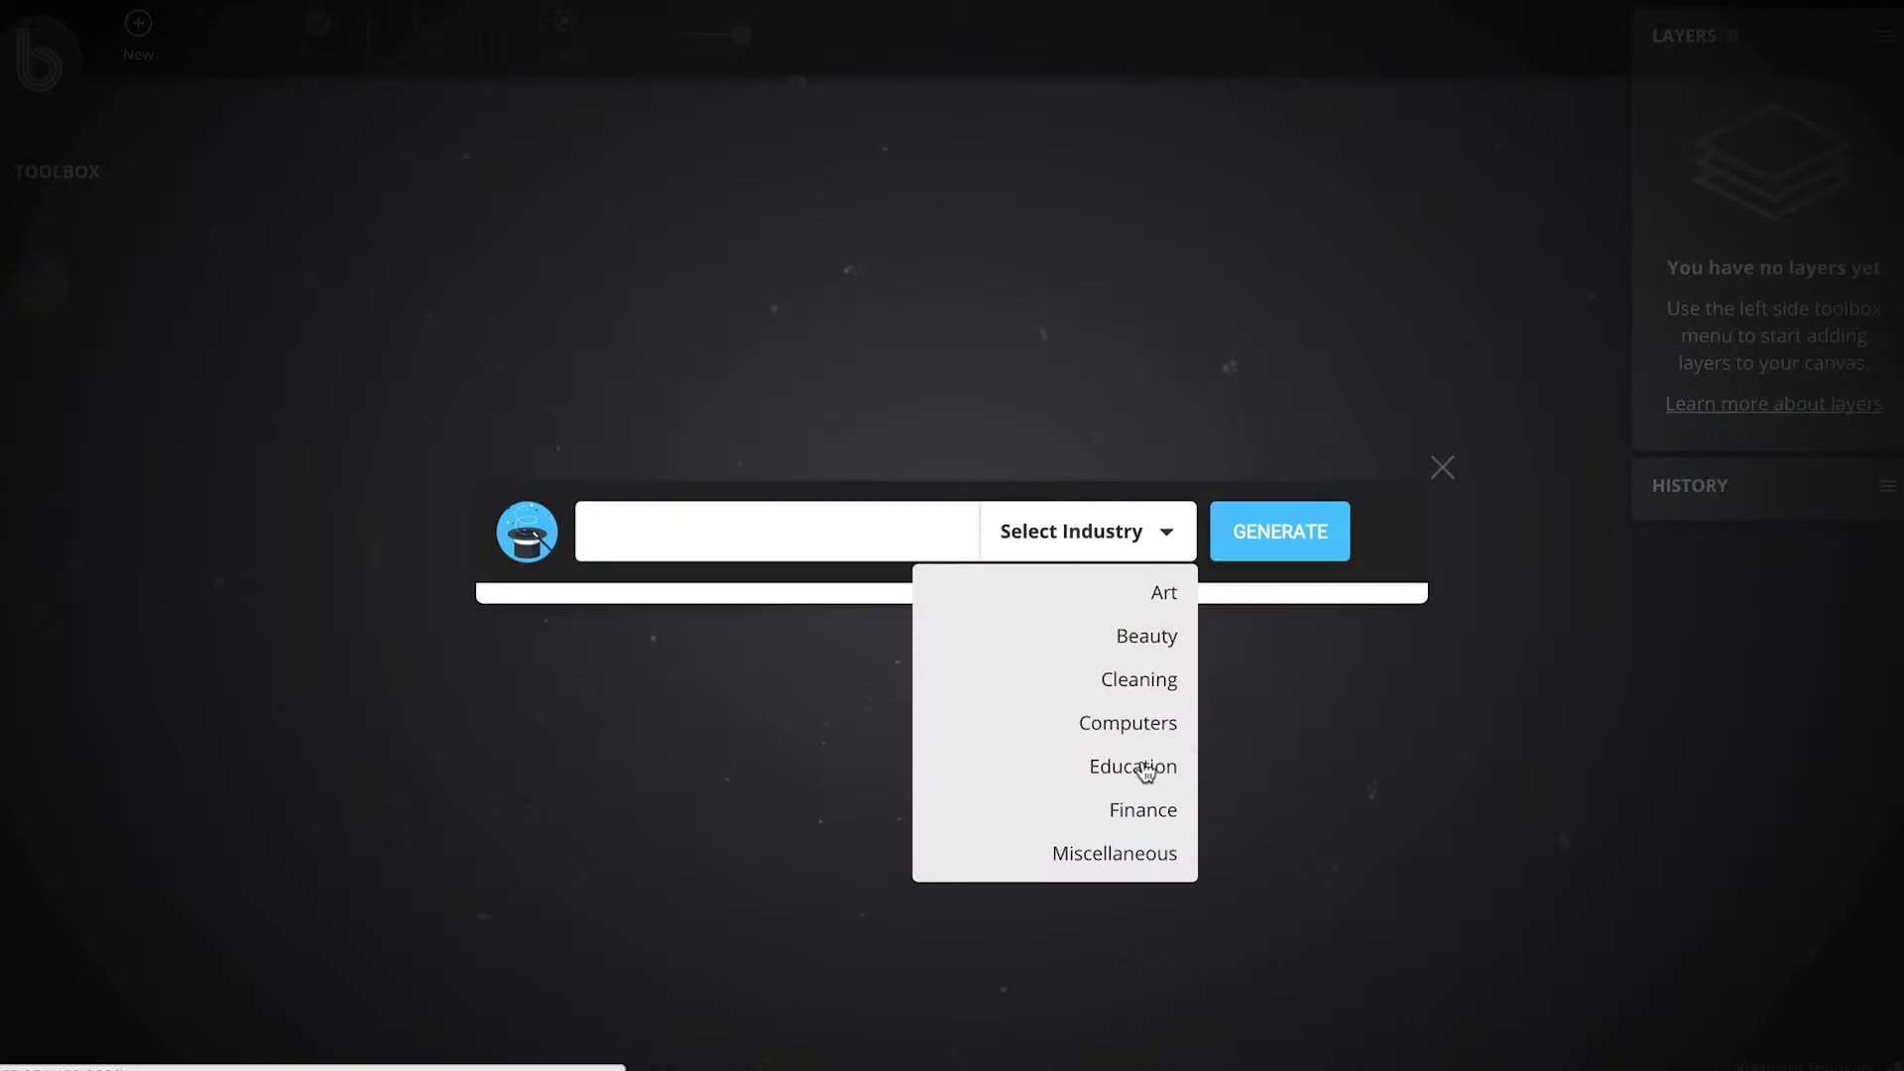
pyautogui.click(1143, 770)
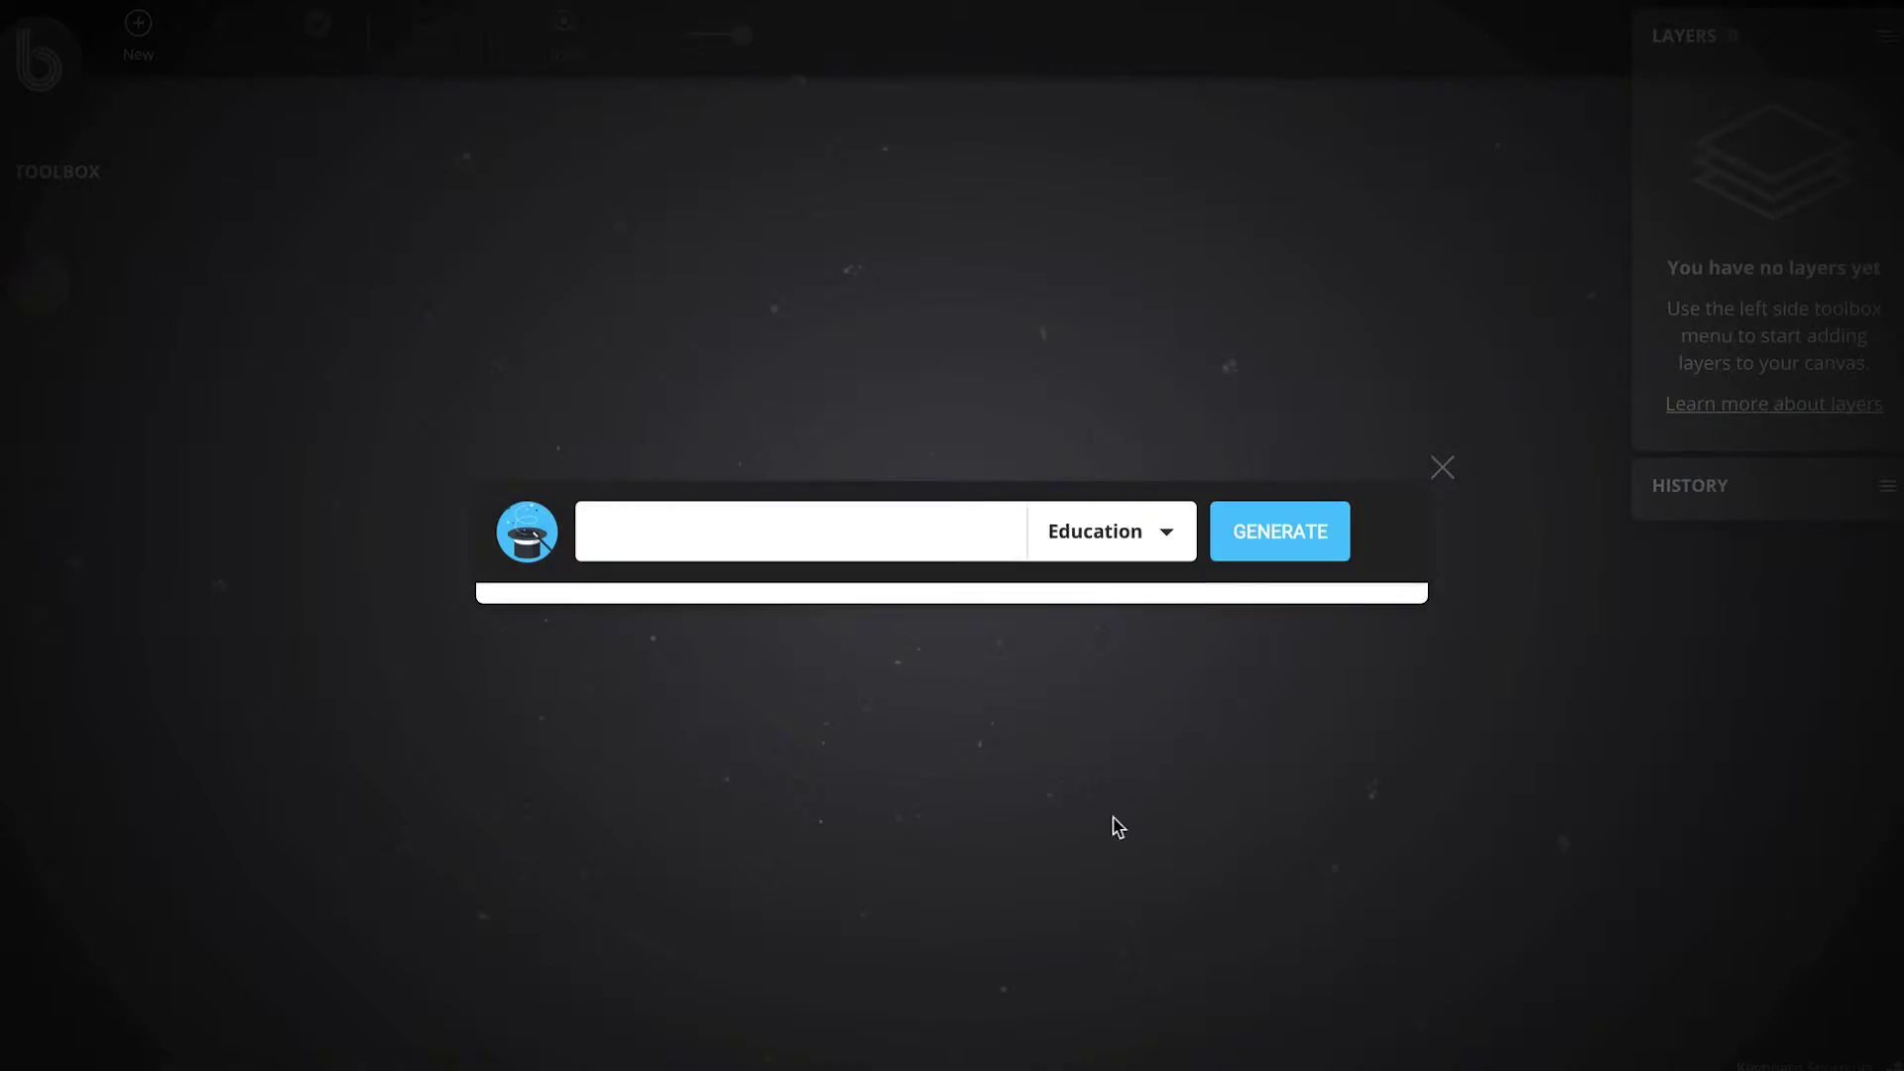
pyautogui.click(855, 539)
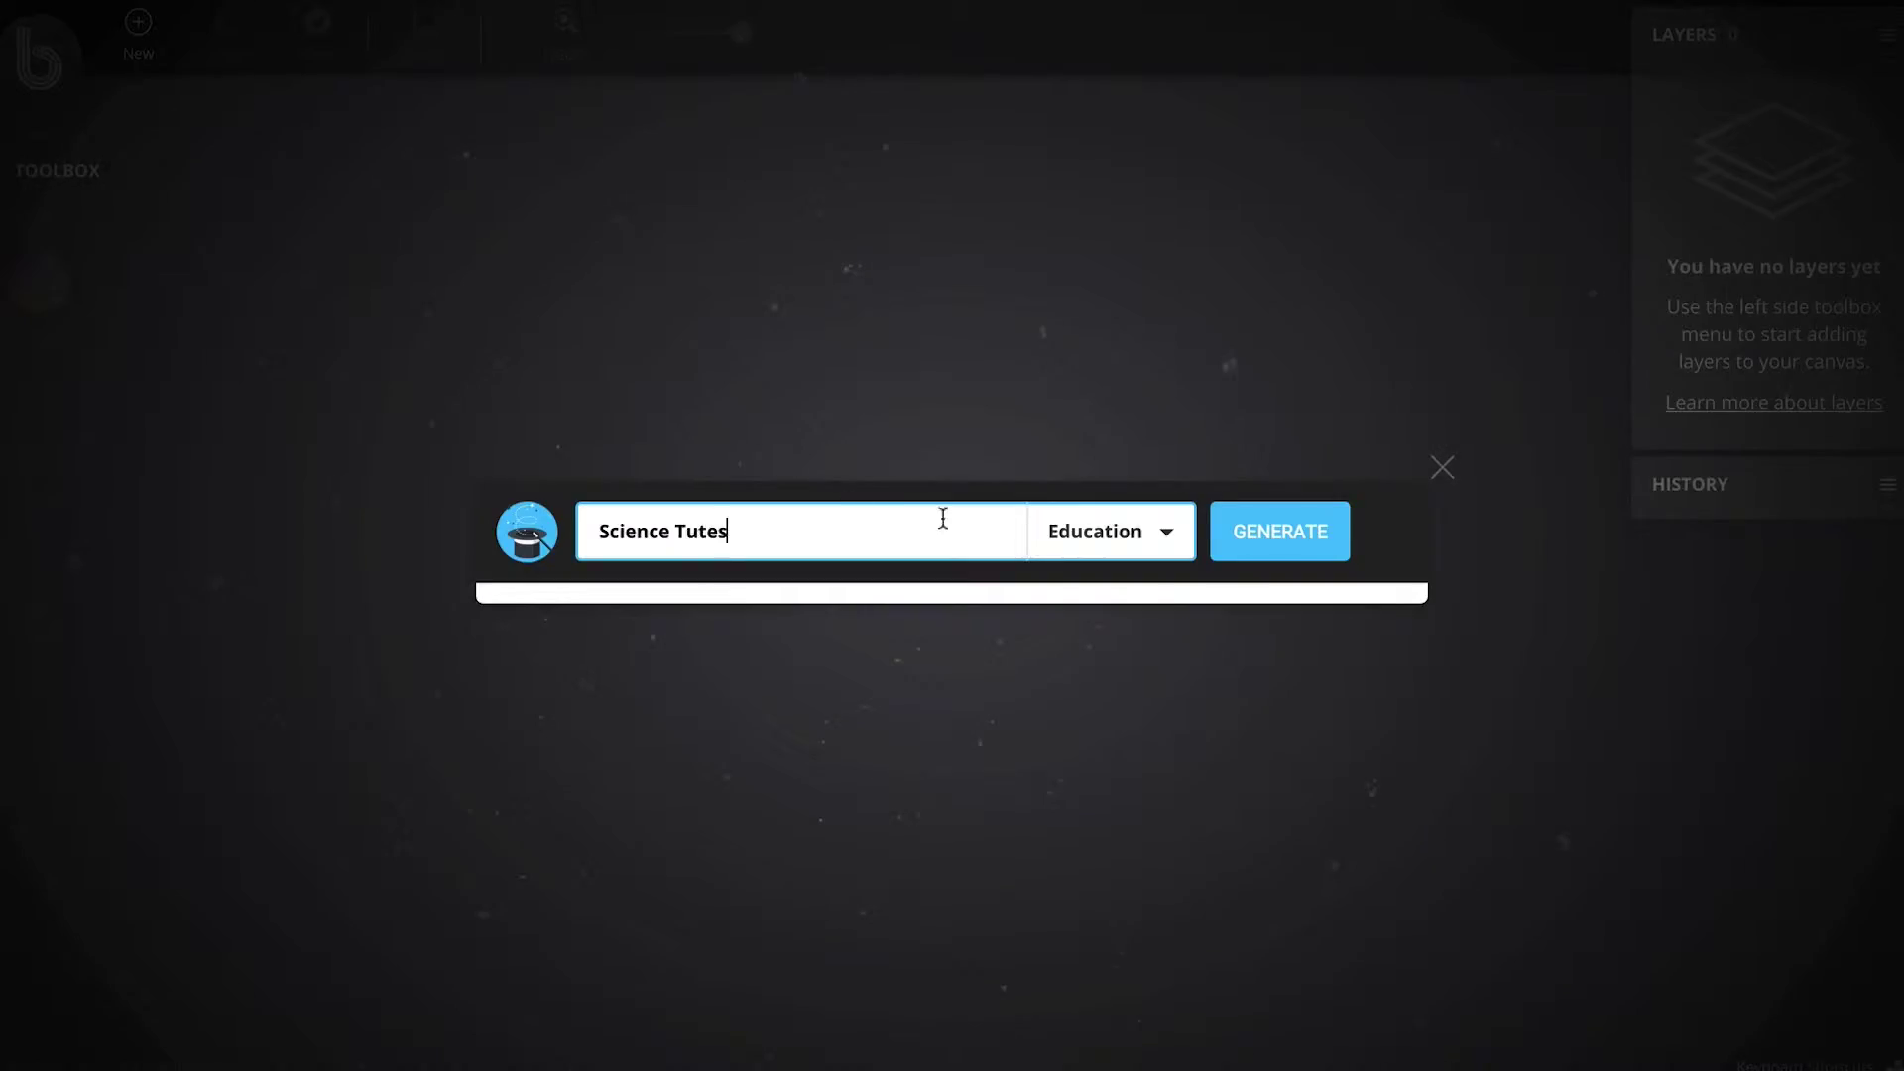
pyautogui.click(1284, 537)
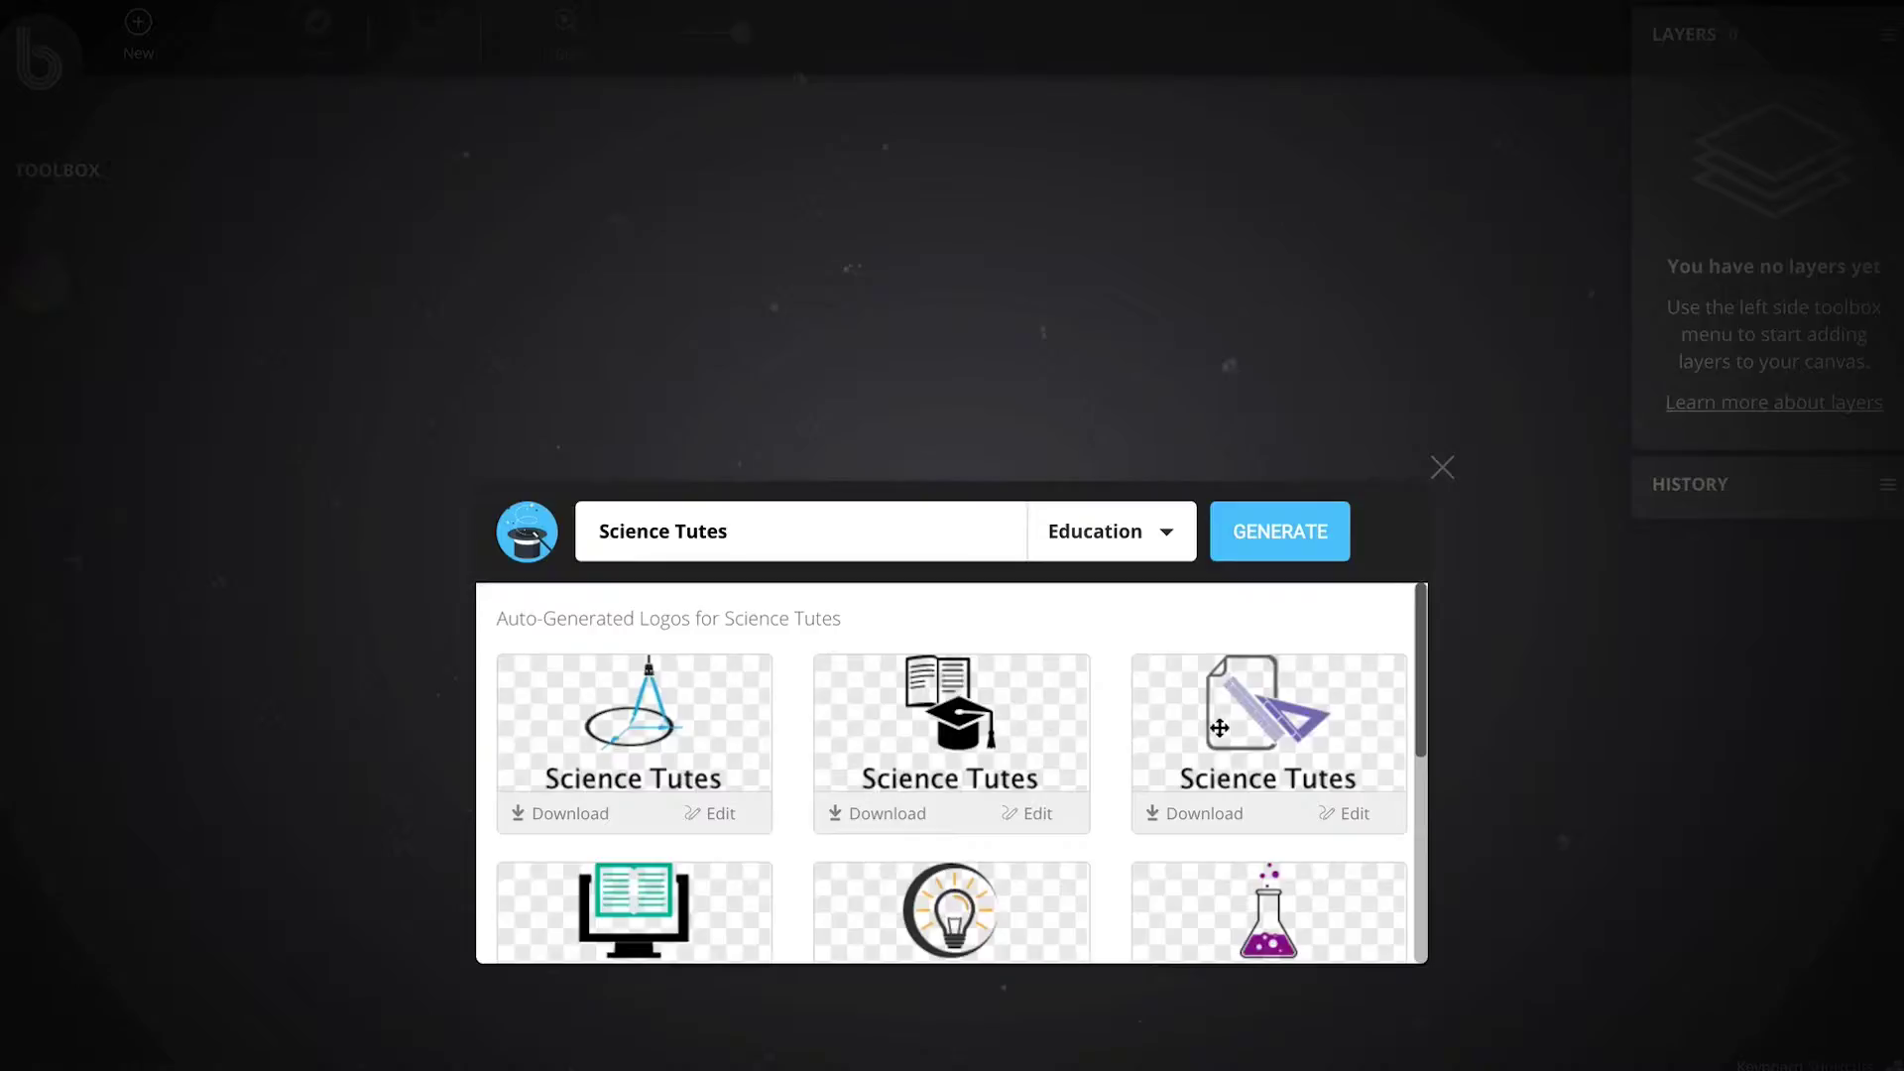
pyautogui.scroll(-3, 1406, 732)
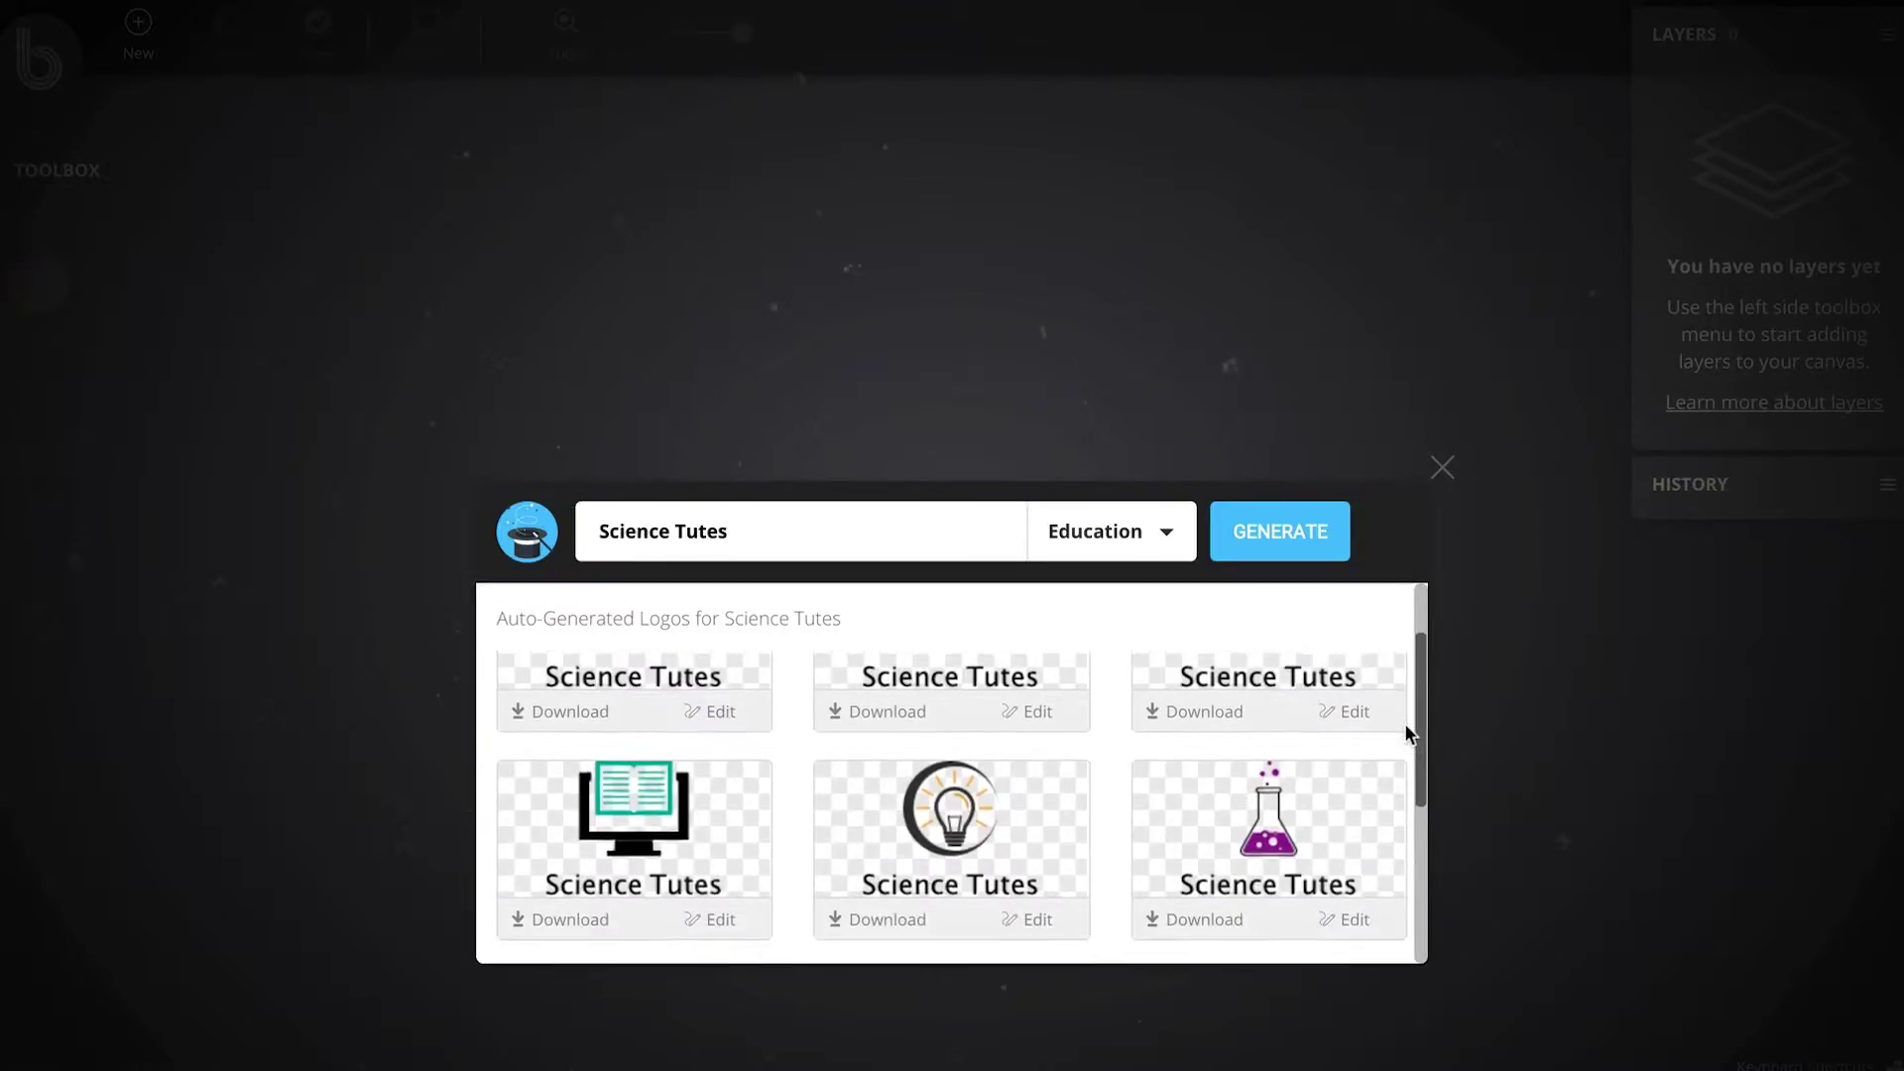
pyautogui.scroll(-3, 1406, 732)
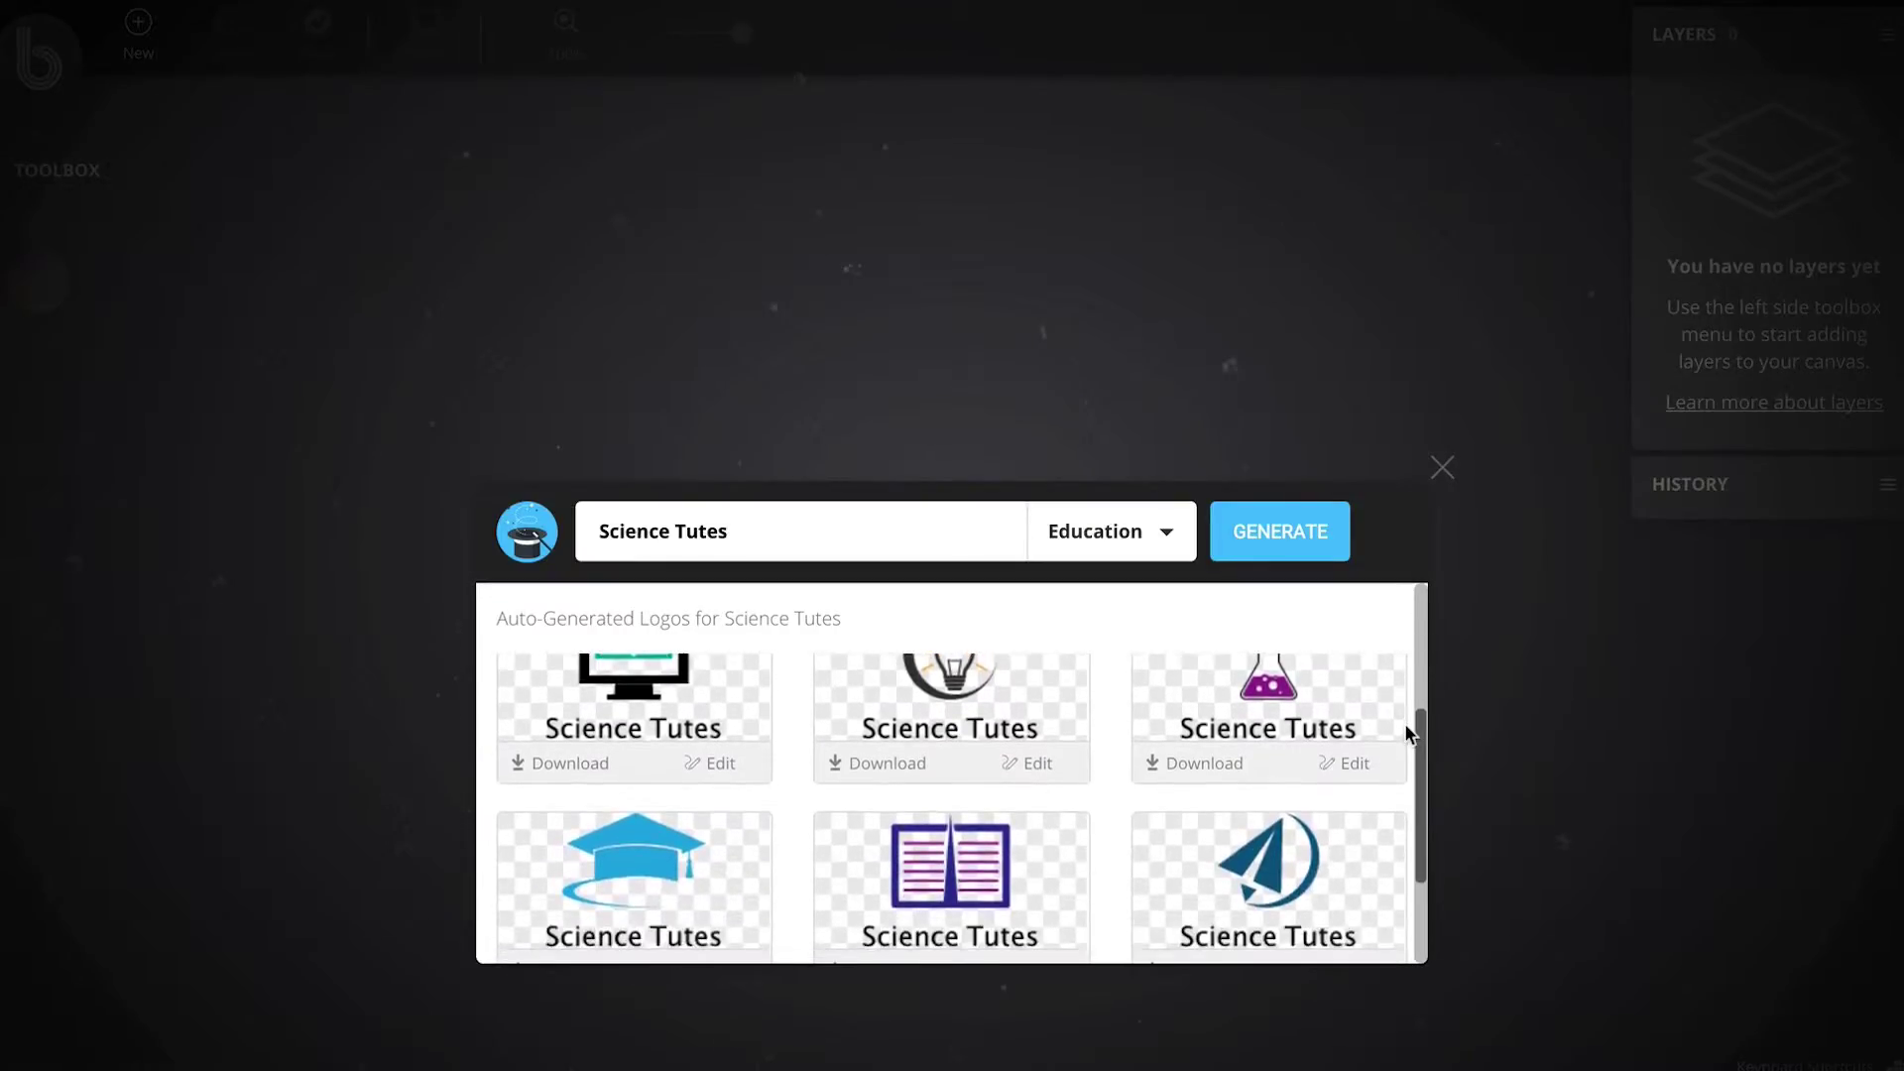
pyautogui.scroll(2, 1406, 732)
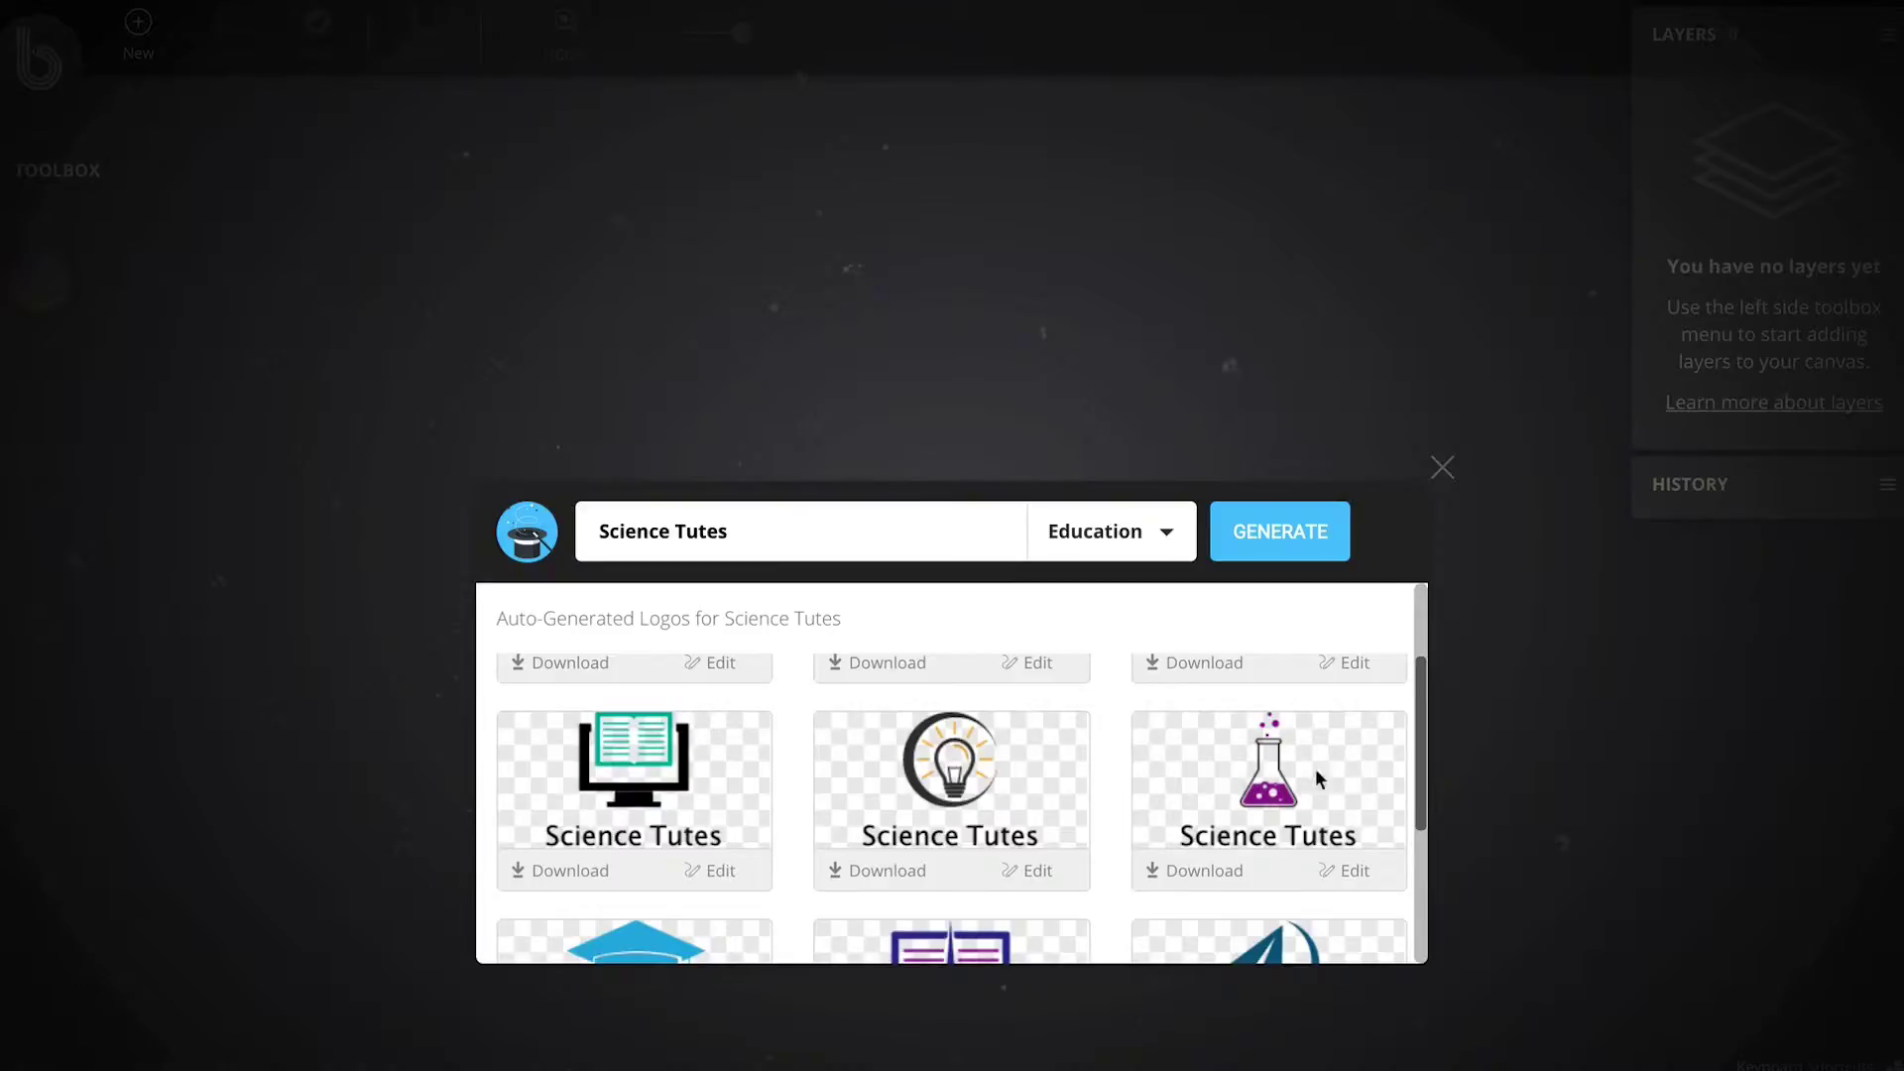
pyautogui.moveTo(1422, 808); pyautogui.dragTo(1424, 838)
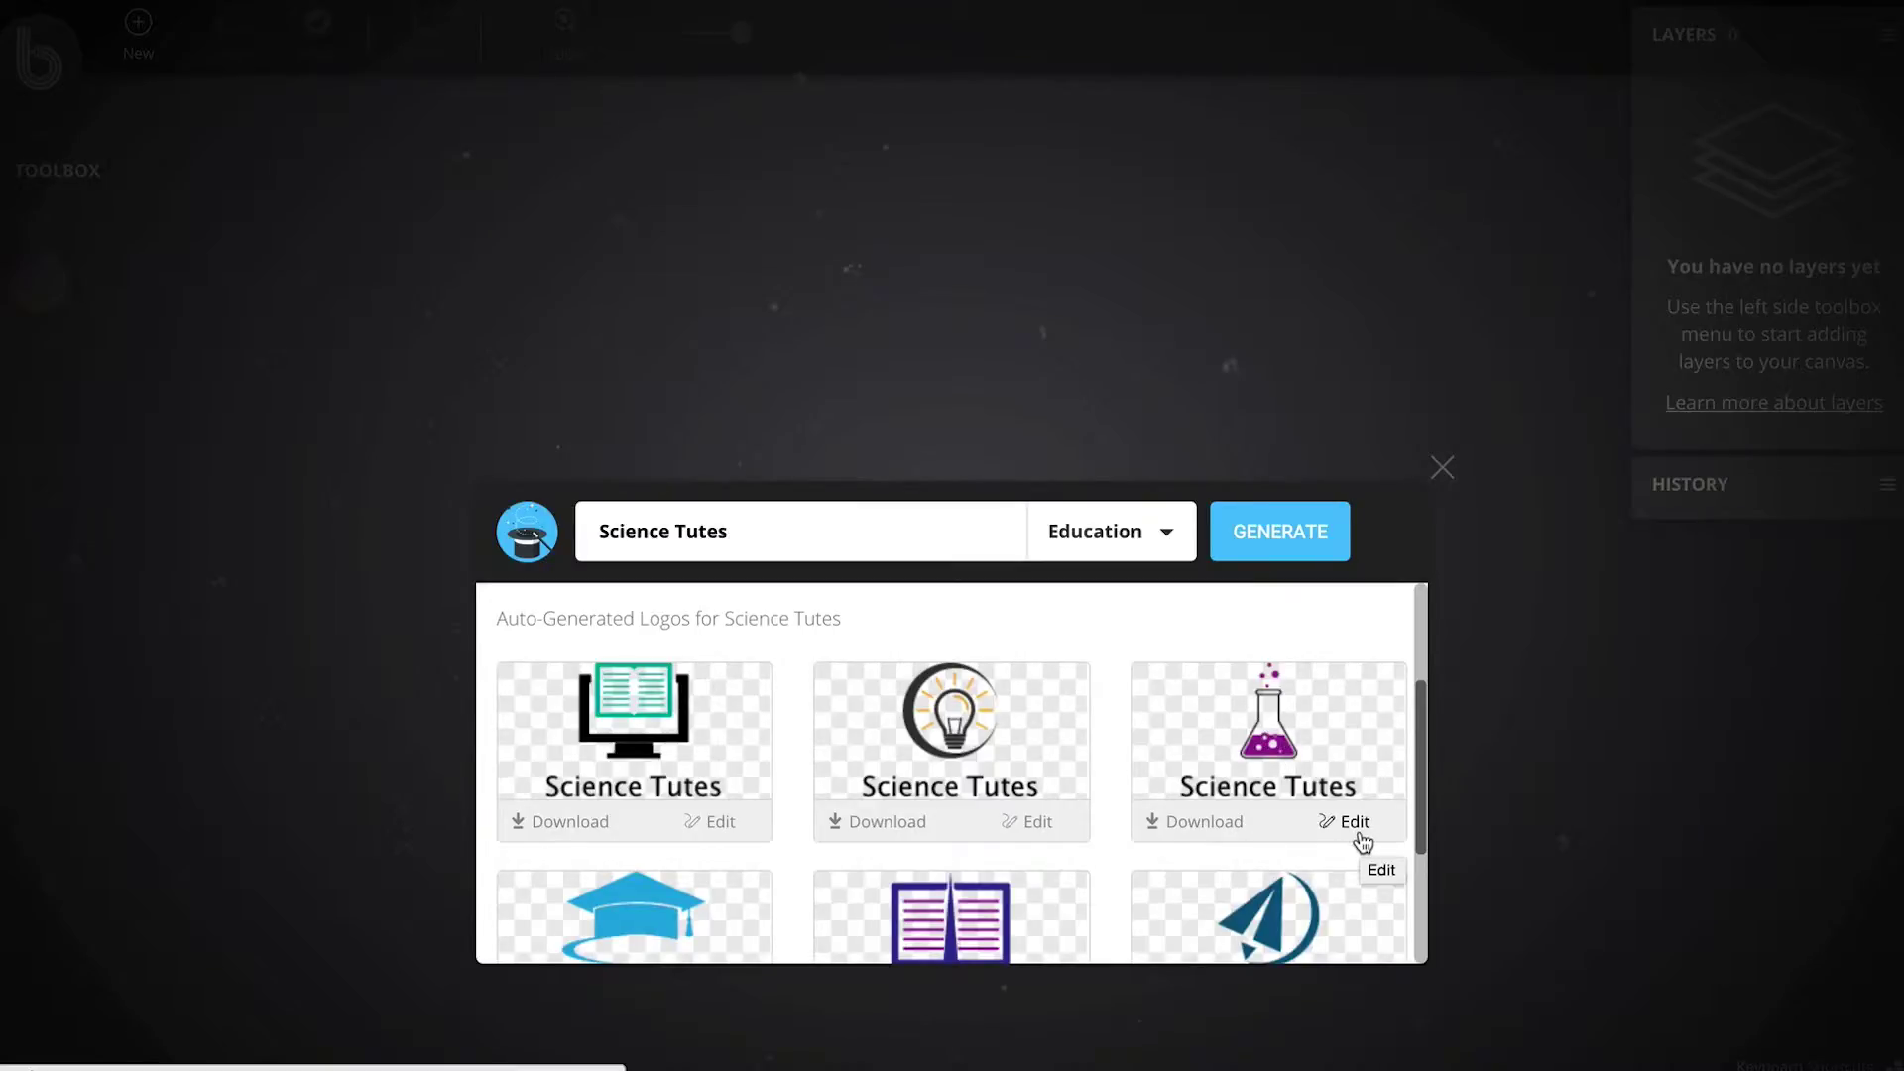
pyautogui.click(1198, 824)
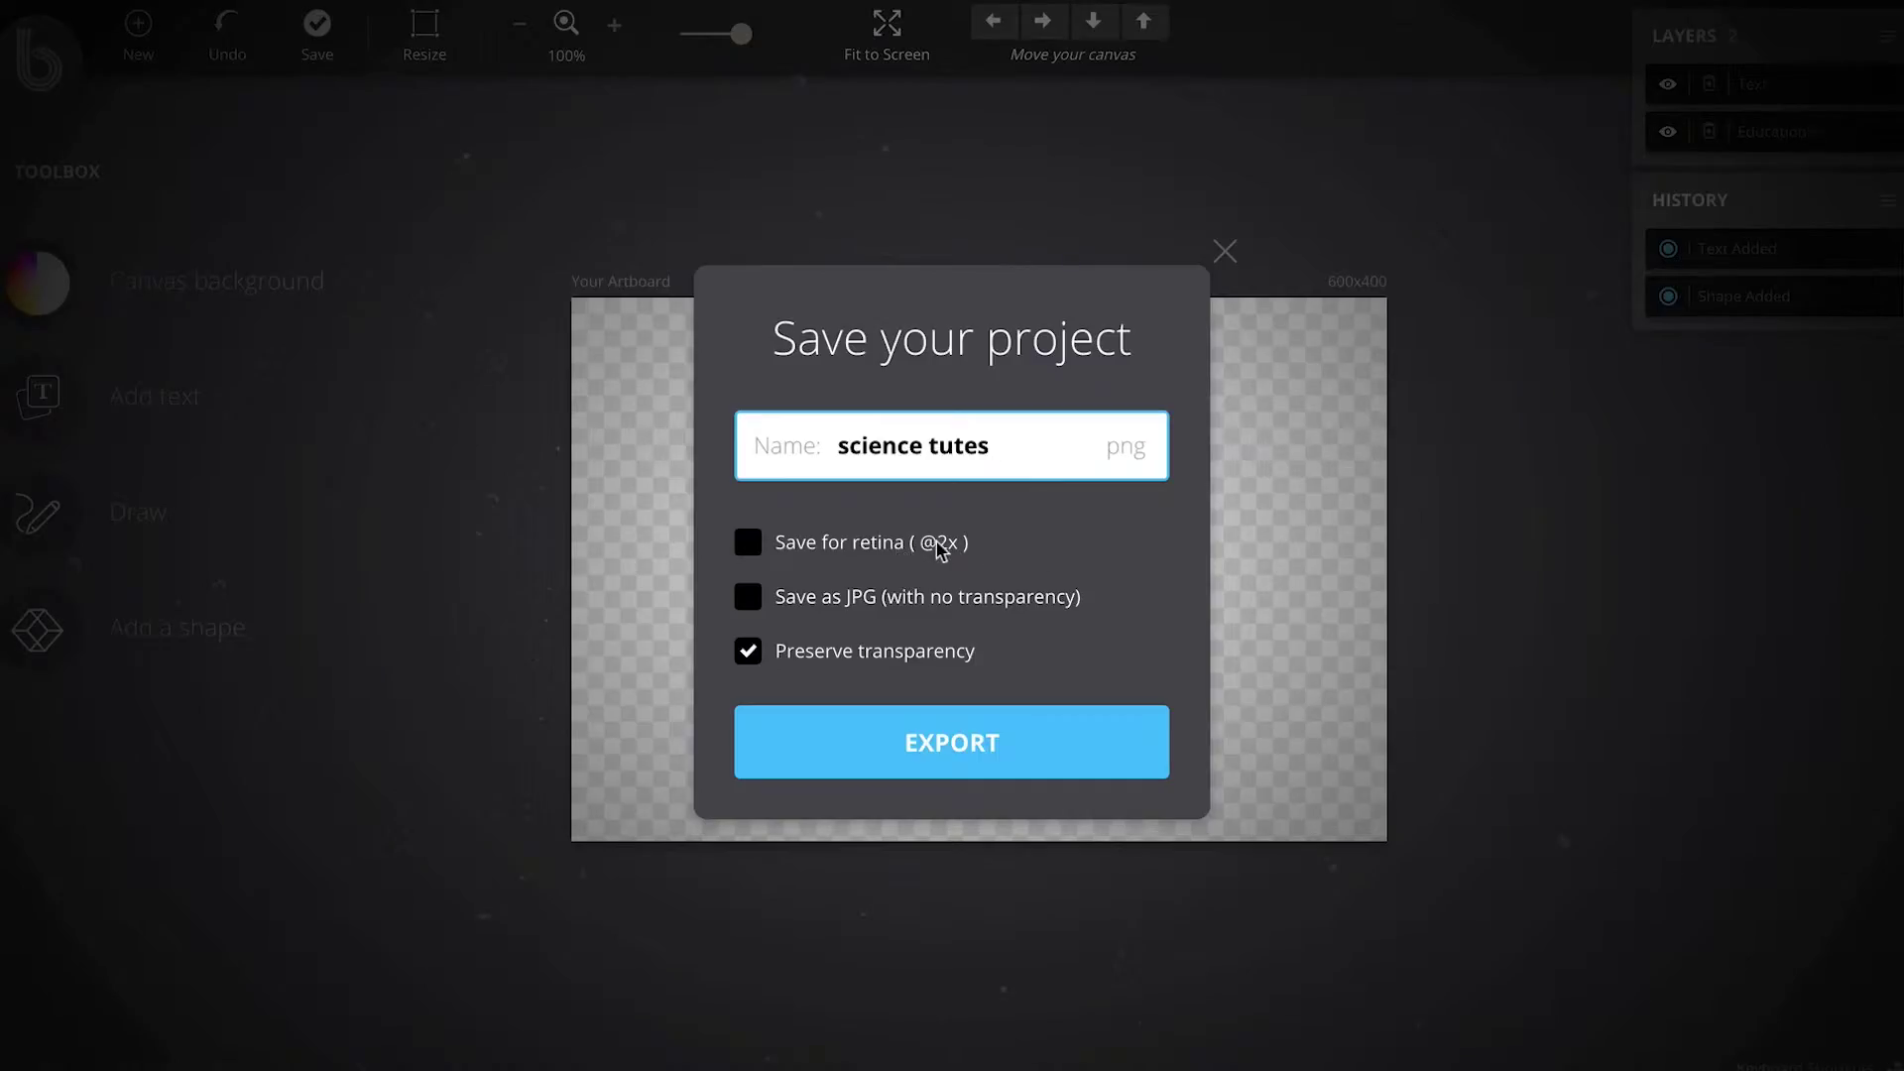
pyautogui.click(756, 546)
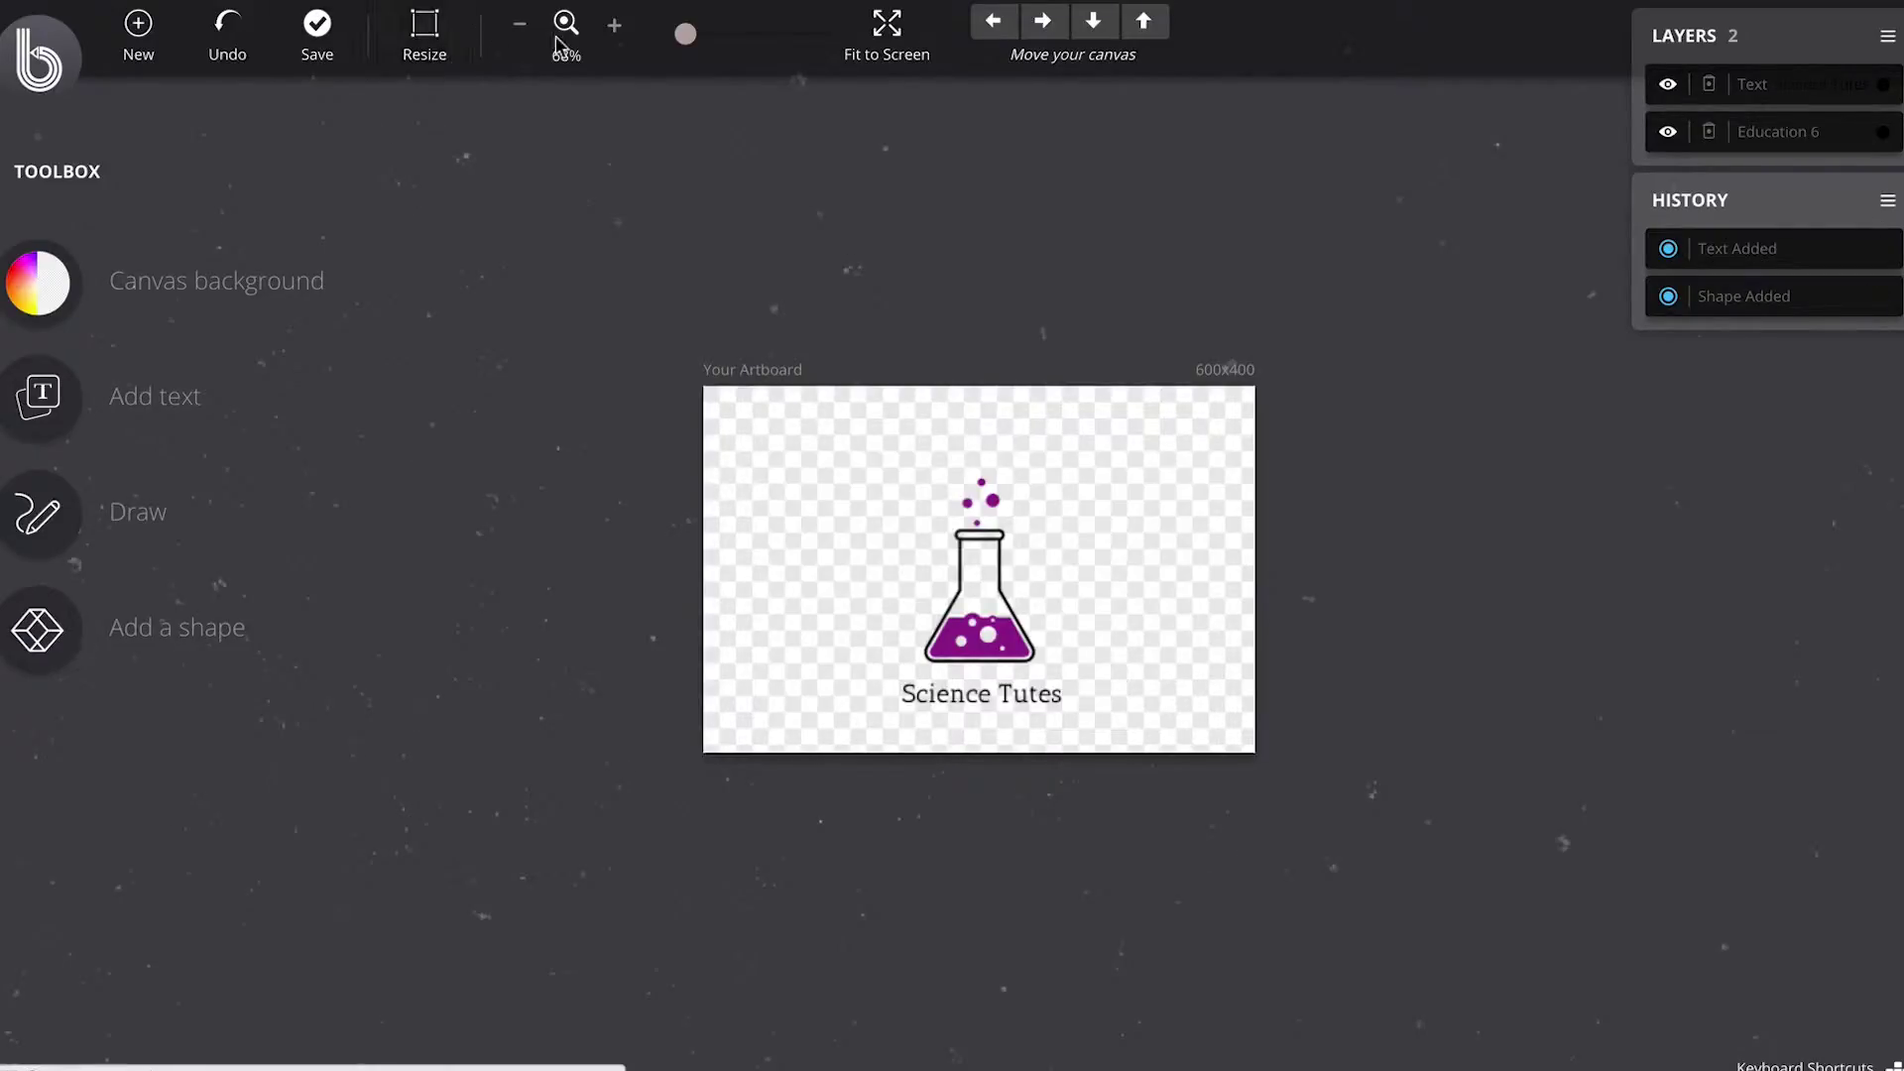
# Step: Move the flask and the "Science Tutes" text slightly upward on the artboard
pyautogui.click(614, 27)
pyautogui.click(615, 27)
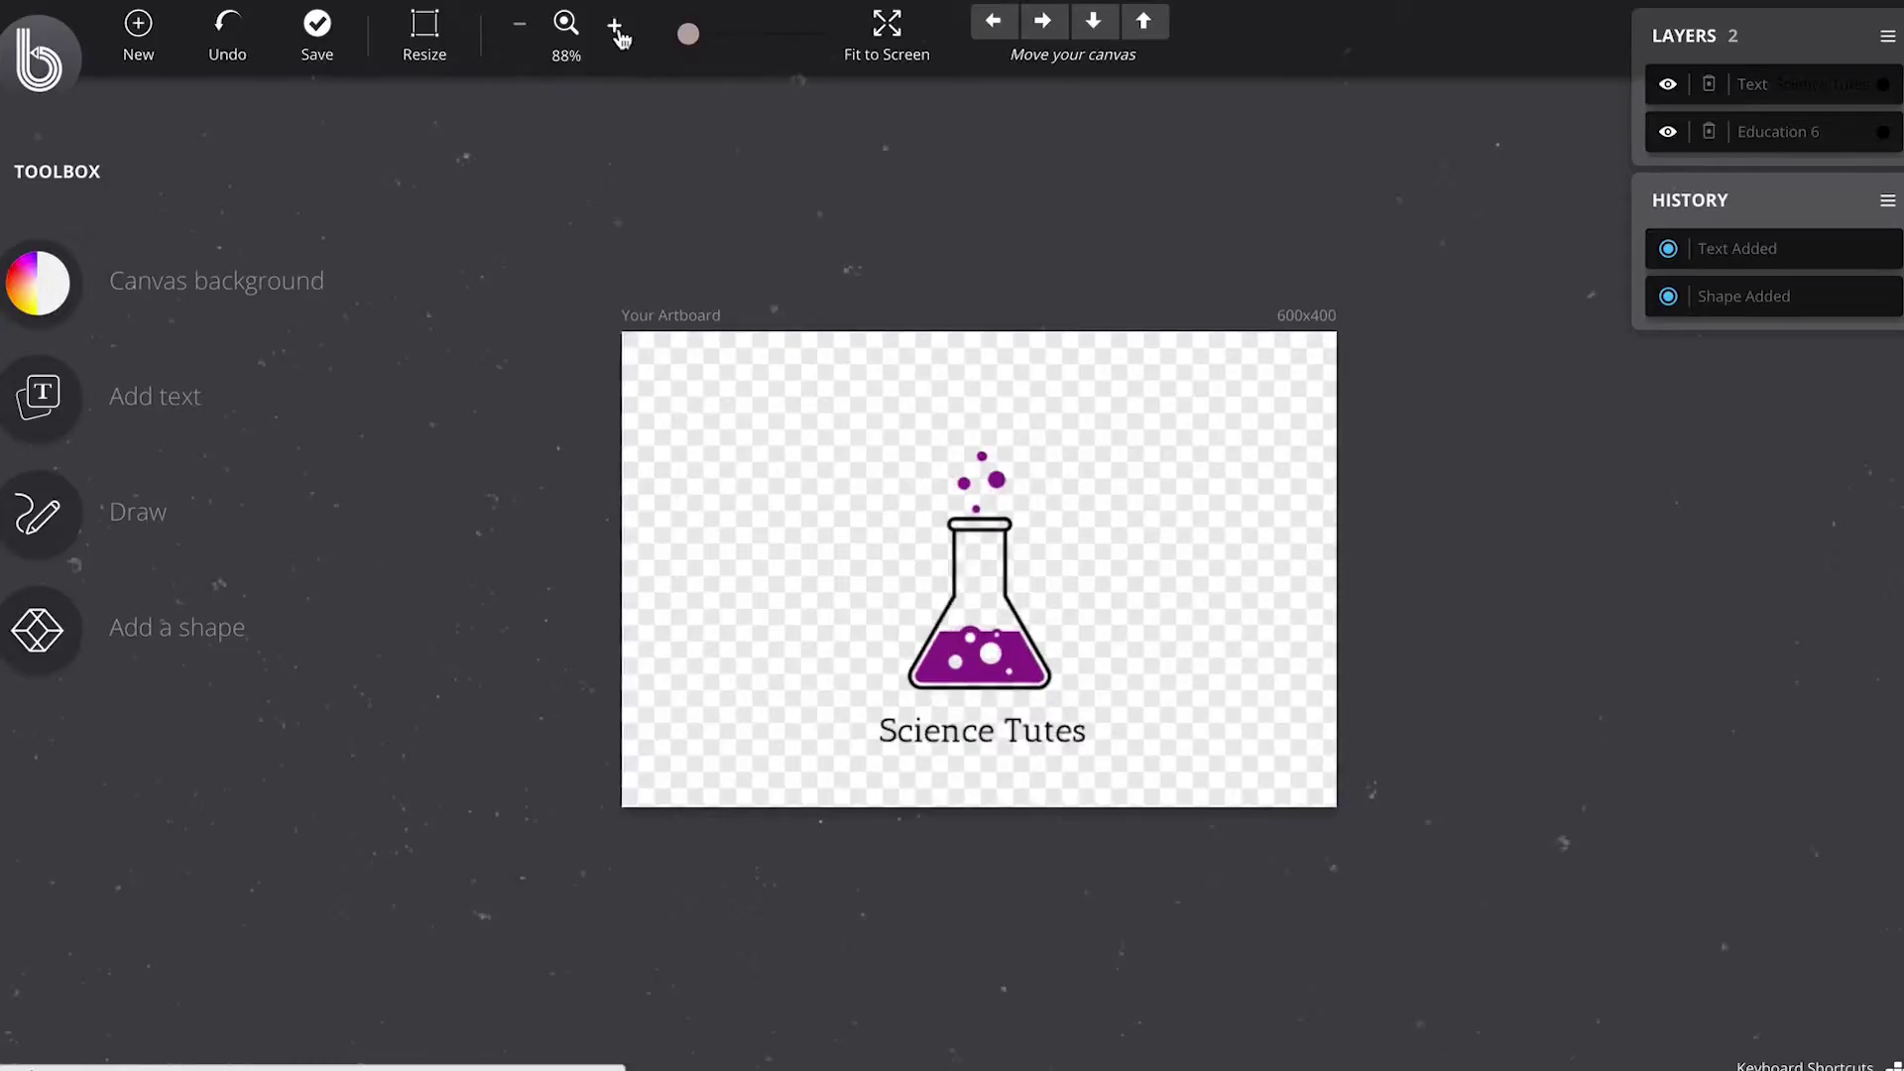
pyautogui.click(615, 27)
pyautogui.click(615, 27)
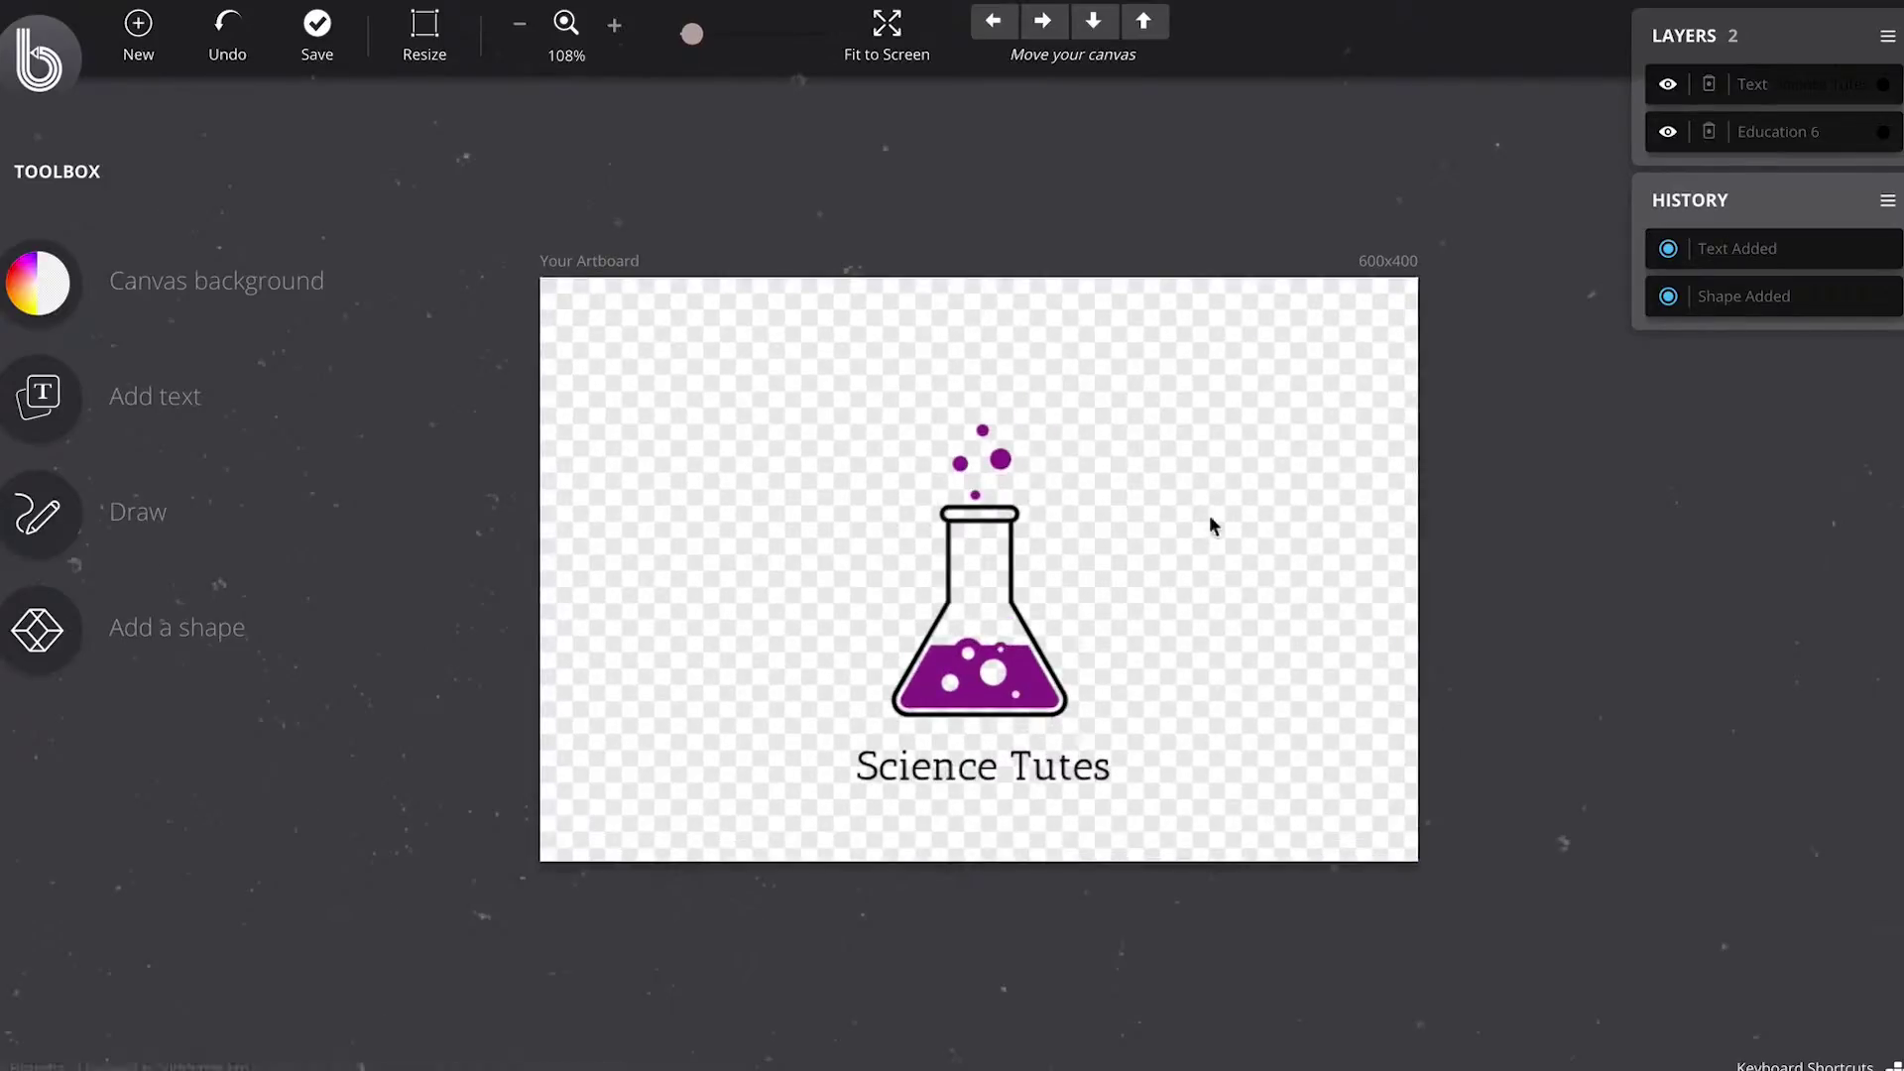
pyautogui.click(614, 26)
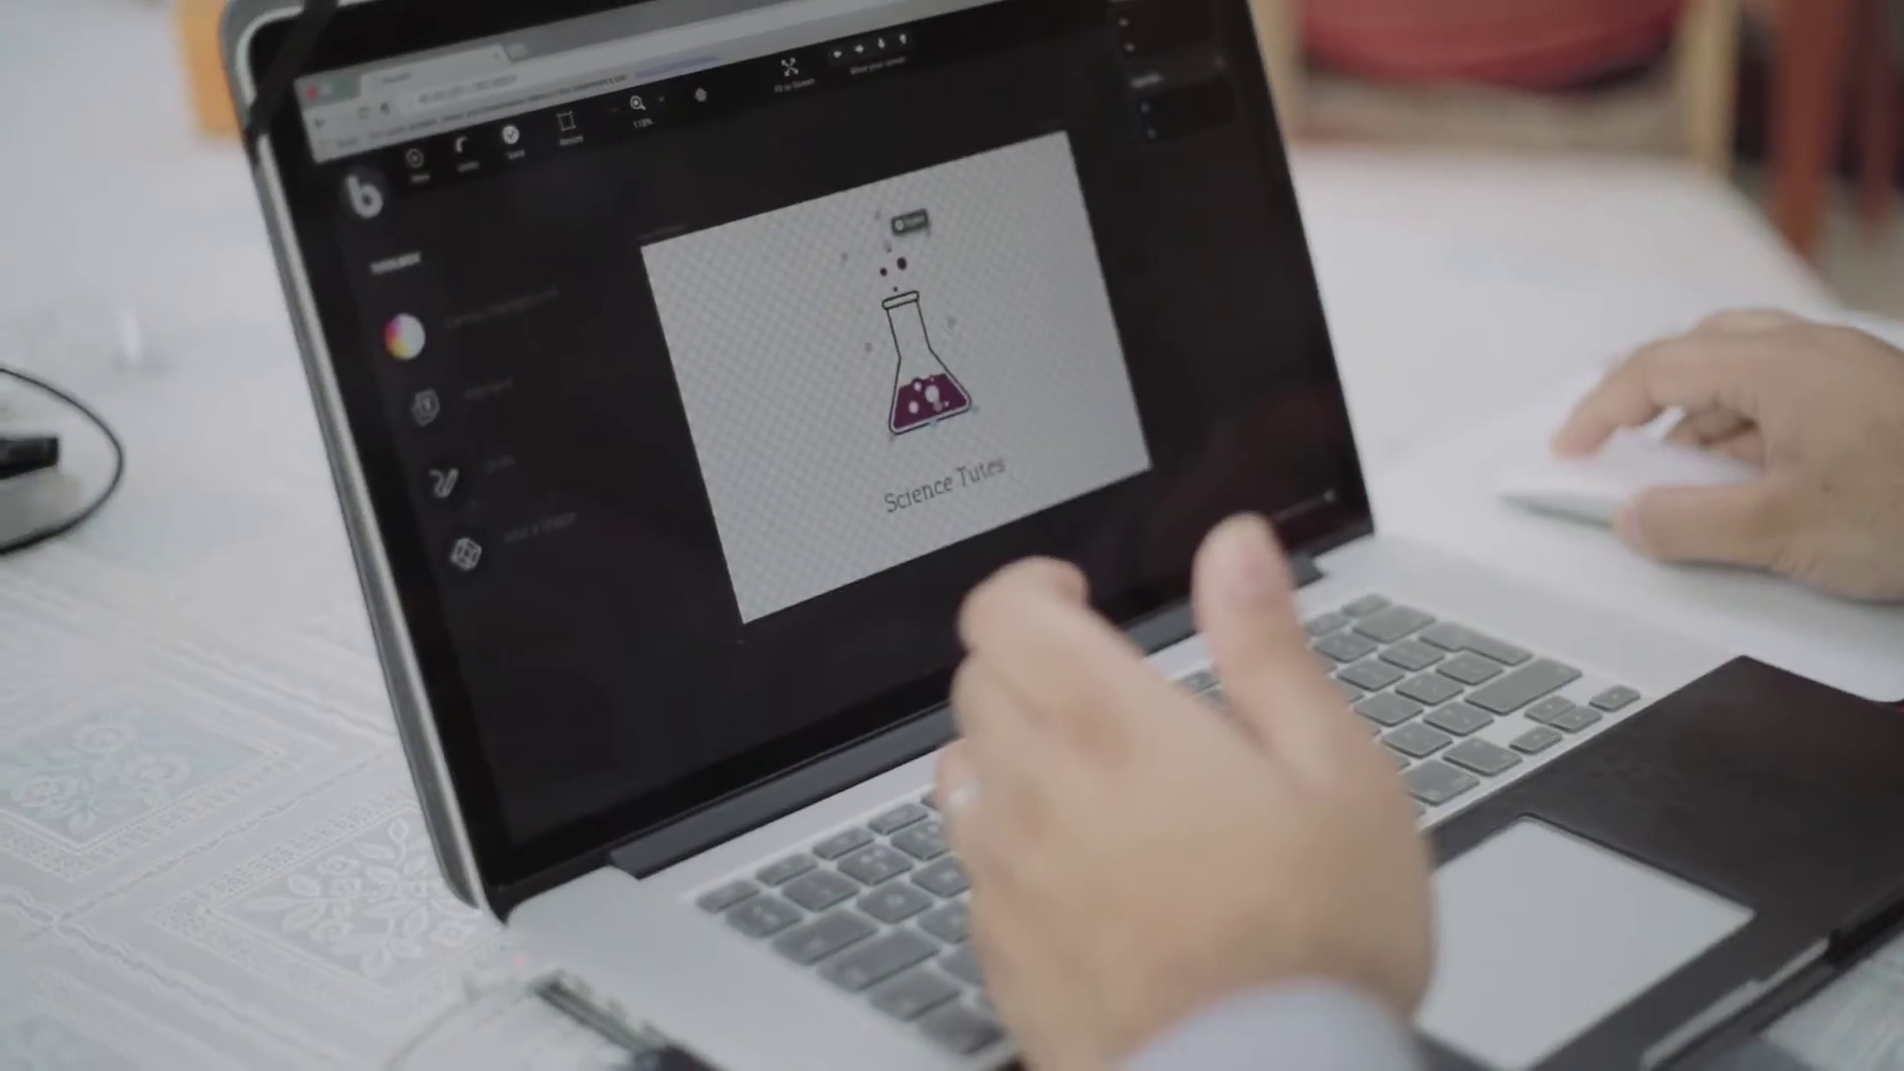
pyautogui.click(928, 481)
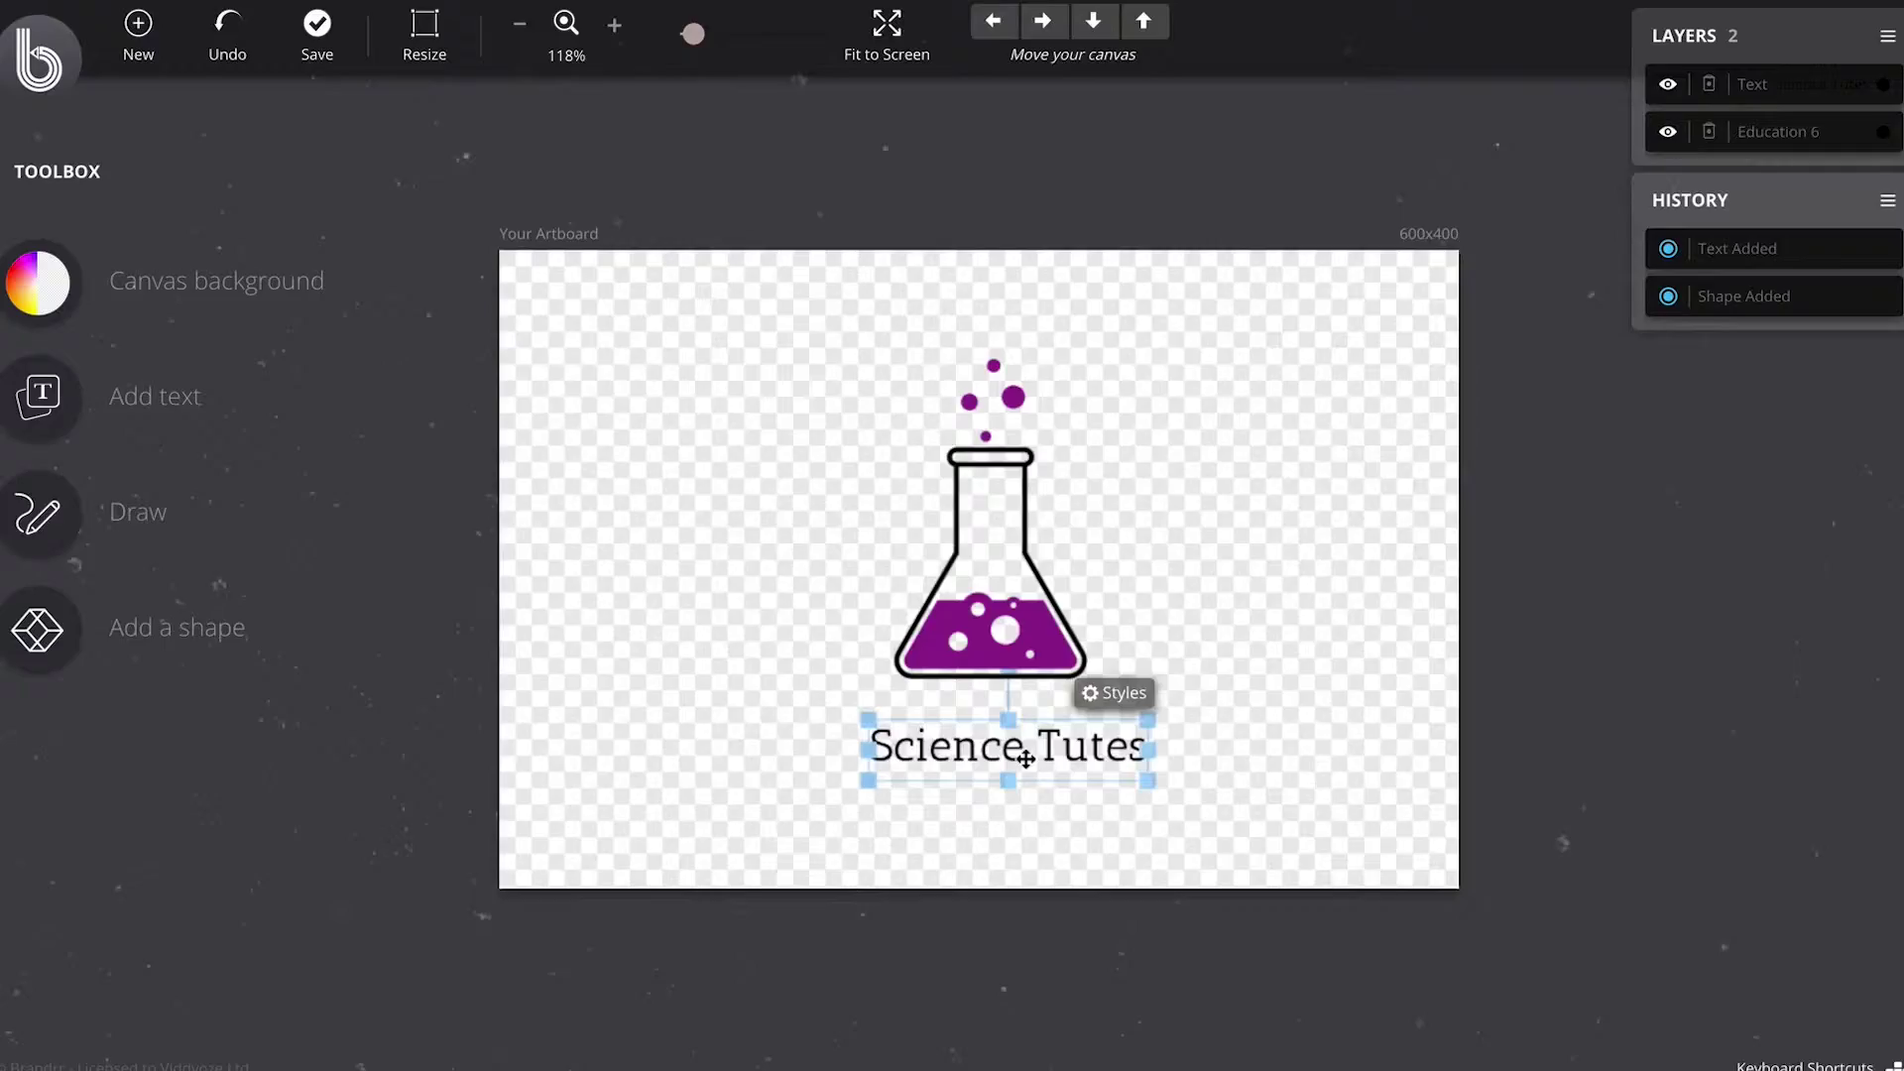
pyautogui.moveTo(1023, 663)
pyautogui.mouseDown()
pyautogui.moveTo(1025, 608)
pyautogui.moveTo(1028, 626)
pyautogui.mouseUp()
pyautogui.moveTo(1008, 744); pyautogui.dragTo(1008, 706)
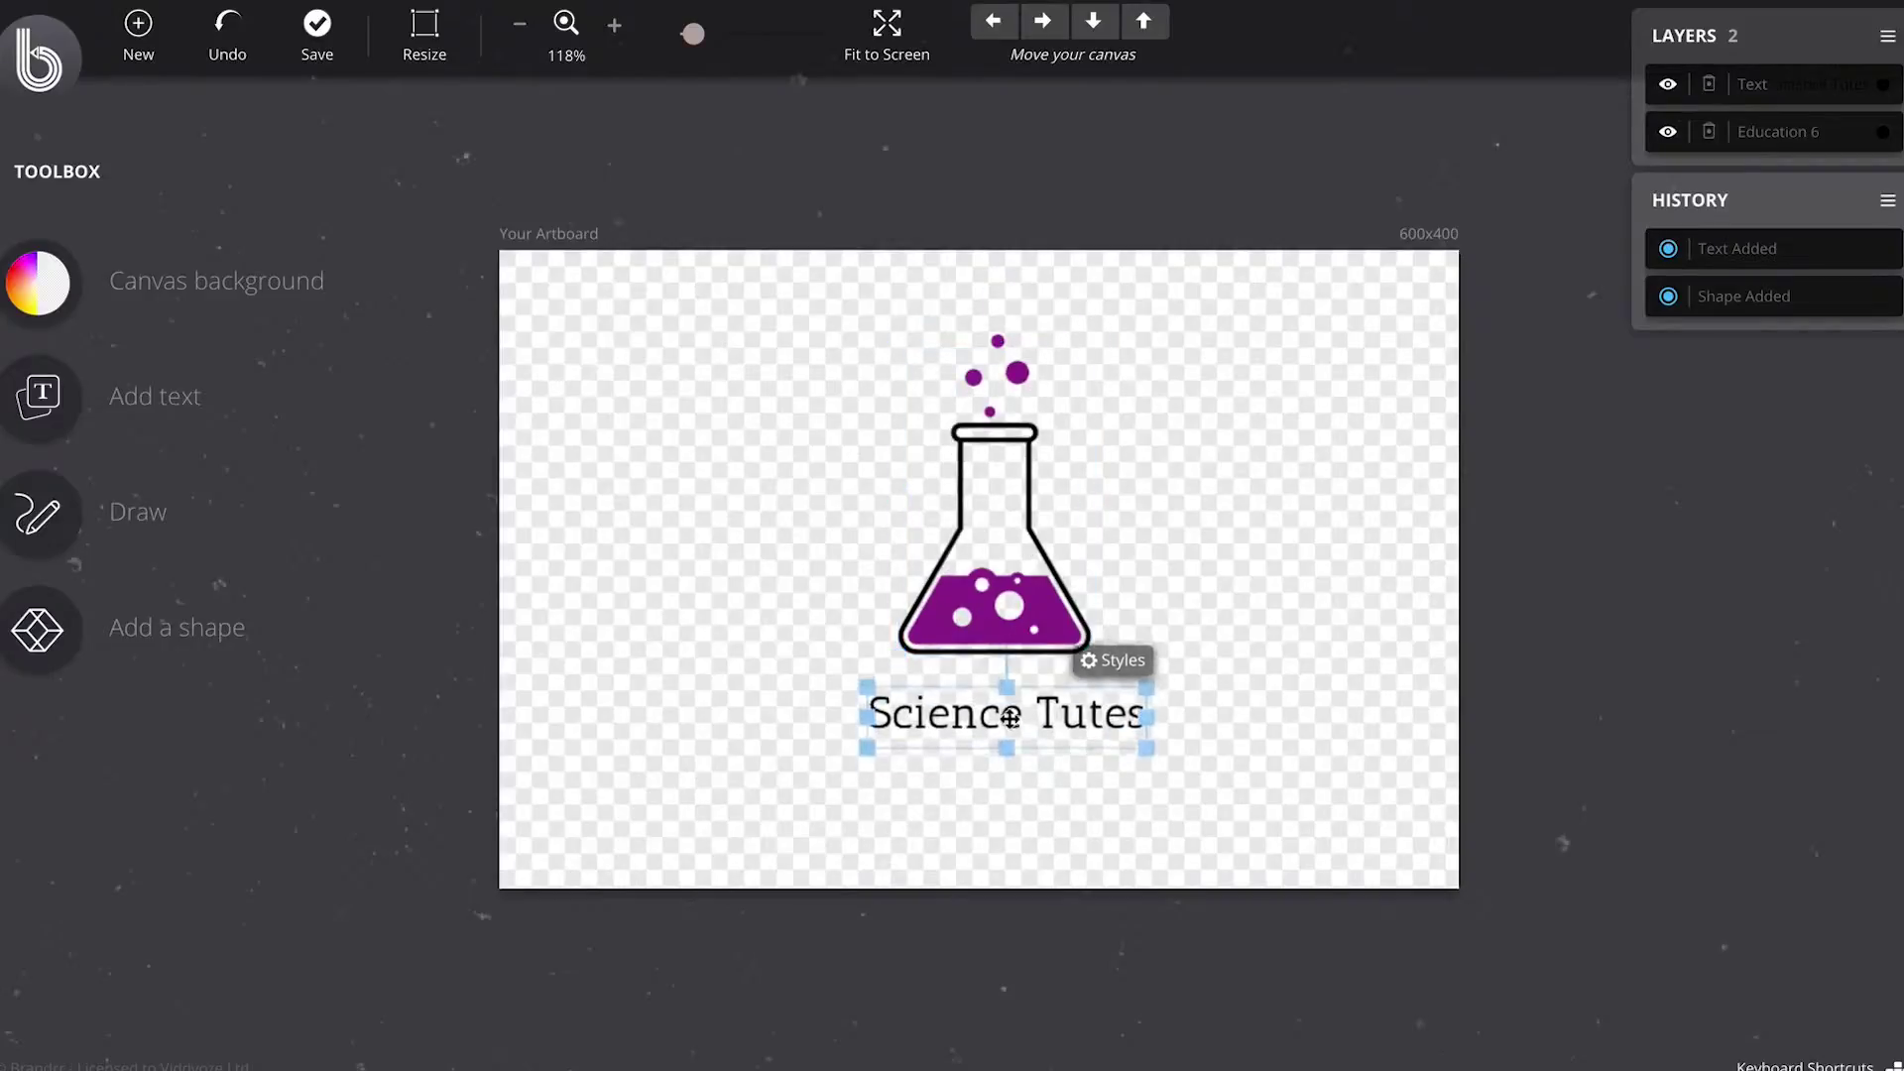
pyautogui.click(1174, 736)
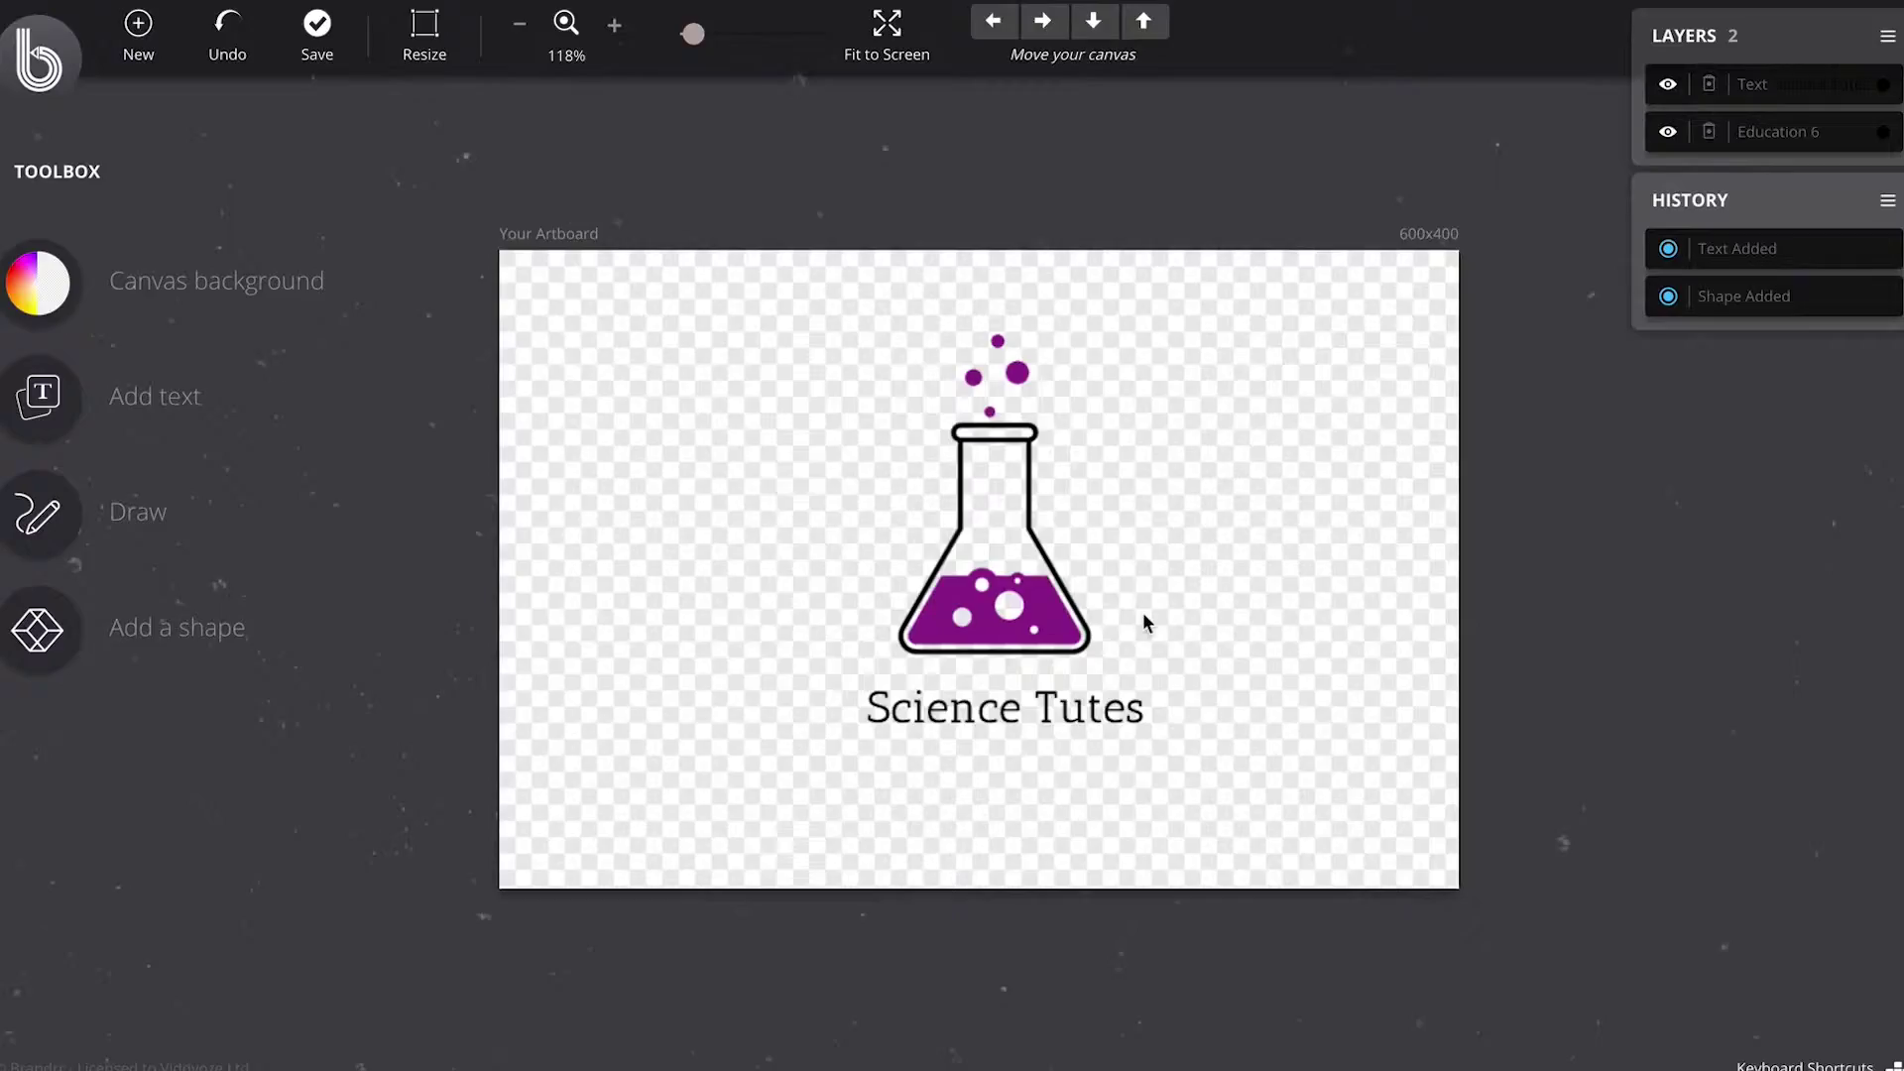
# Step: Enlarge the "Science Tutes" text to font size 43 and shift it left on the artboard
pyautogui.click(937, 706)
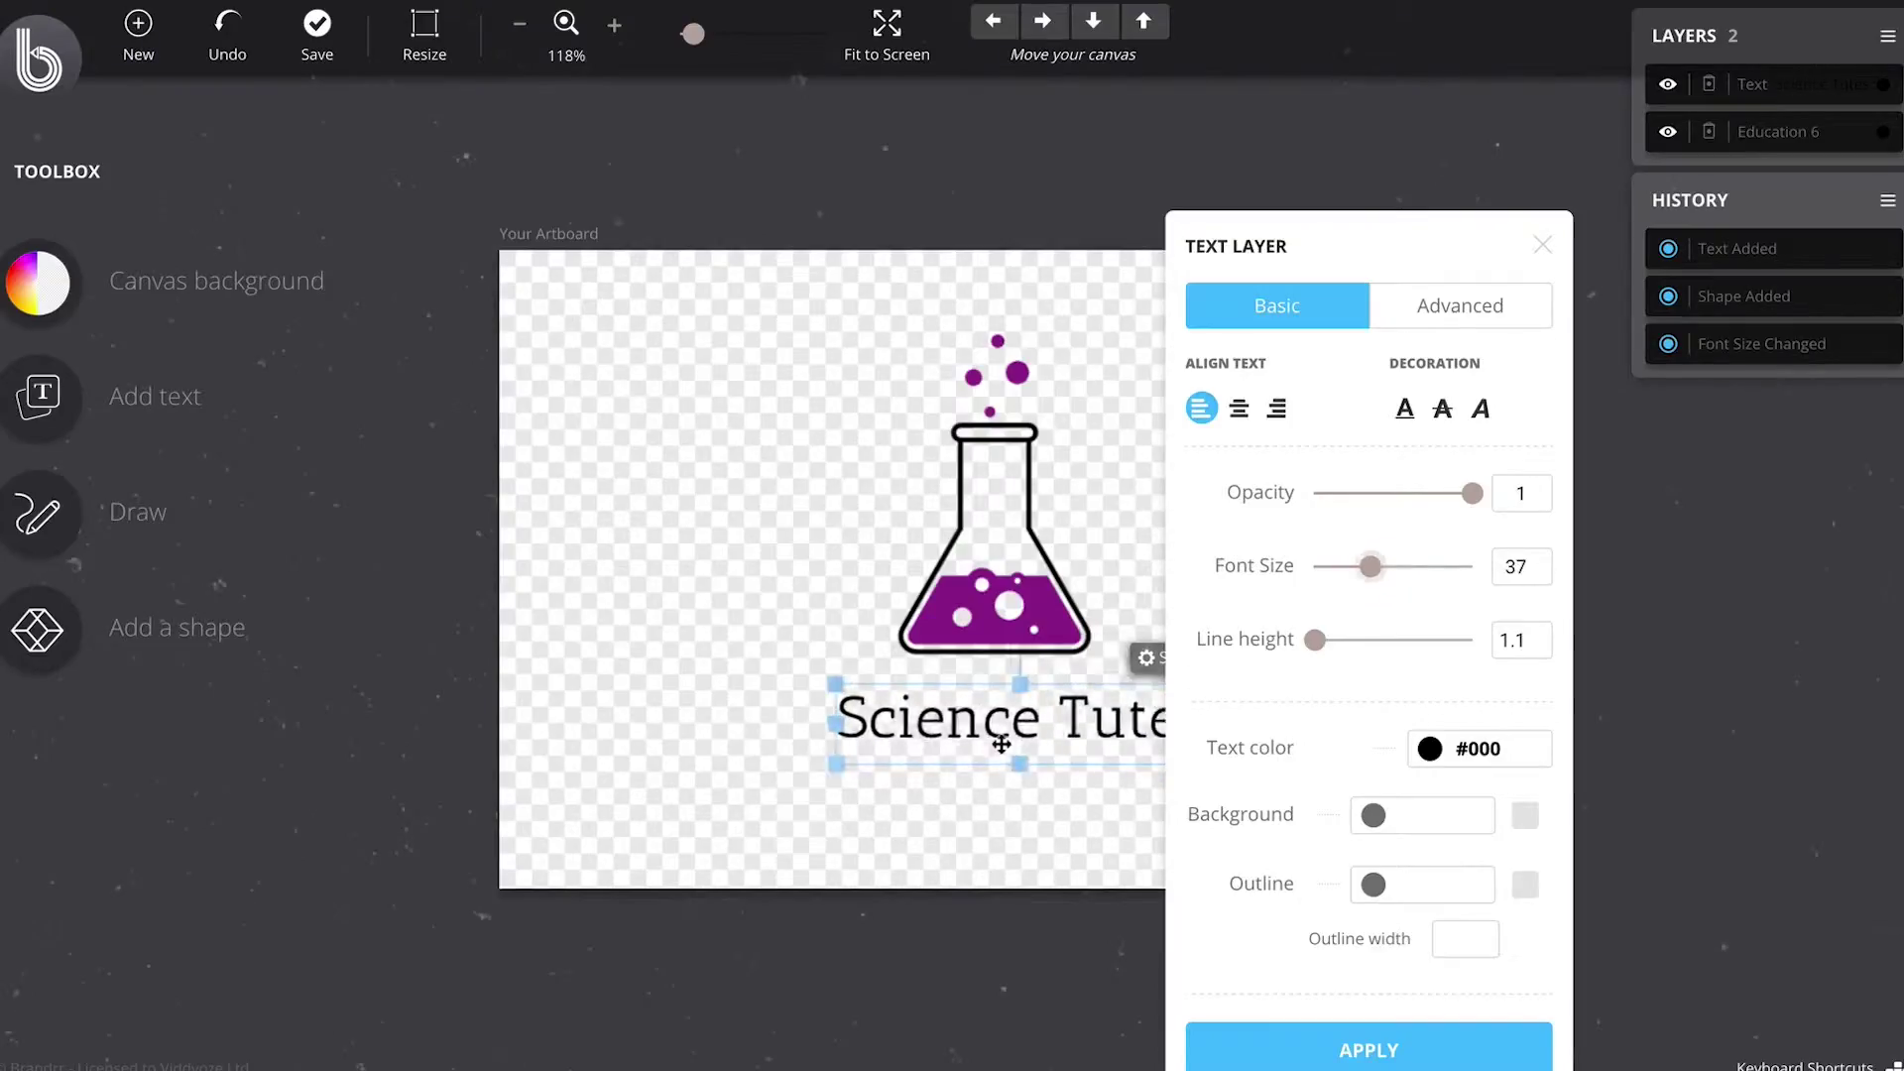
pyautogui.moveTo(1000, 744); pyautogui.dragTo(828, 749)
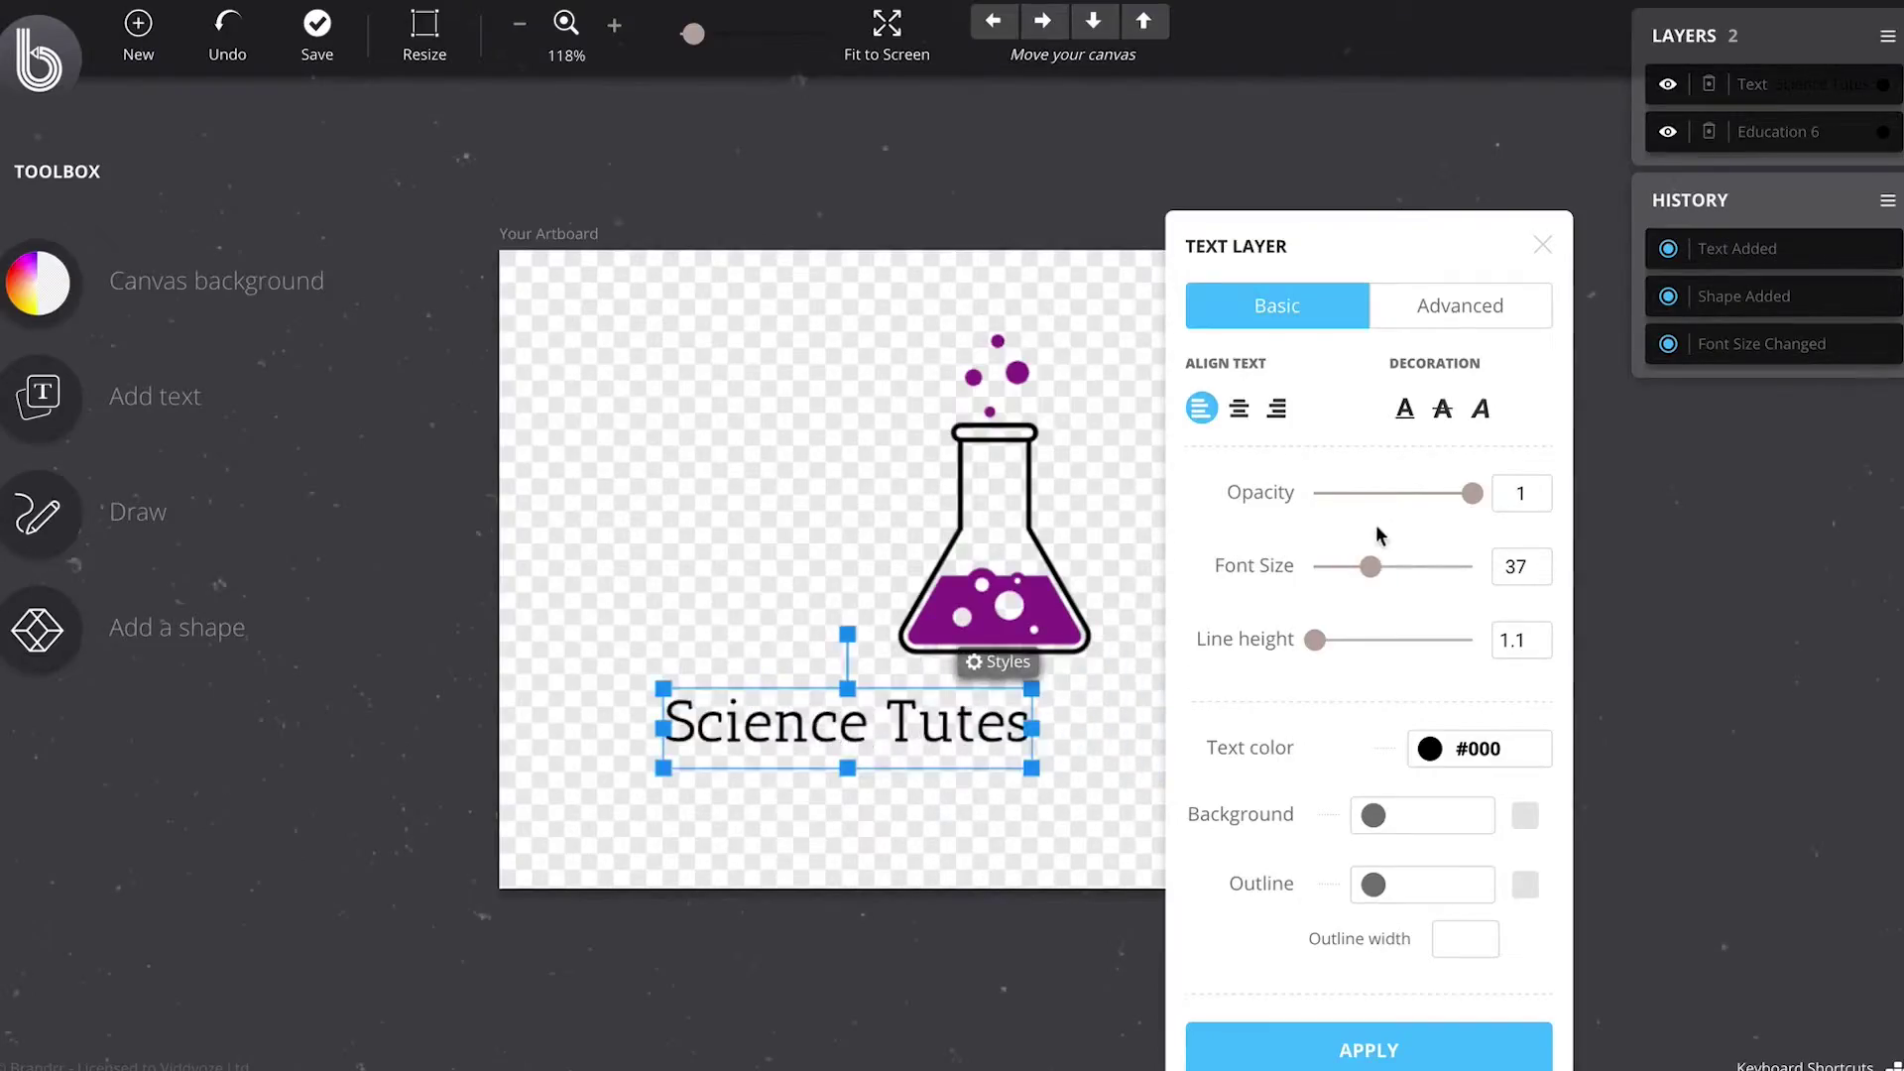
pyautogui.moveTo(1368, 567); pyautogui.dragTo(1381, 567)
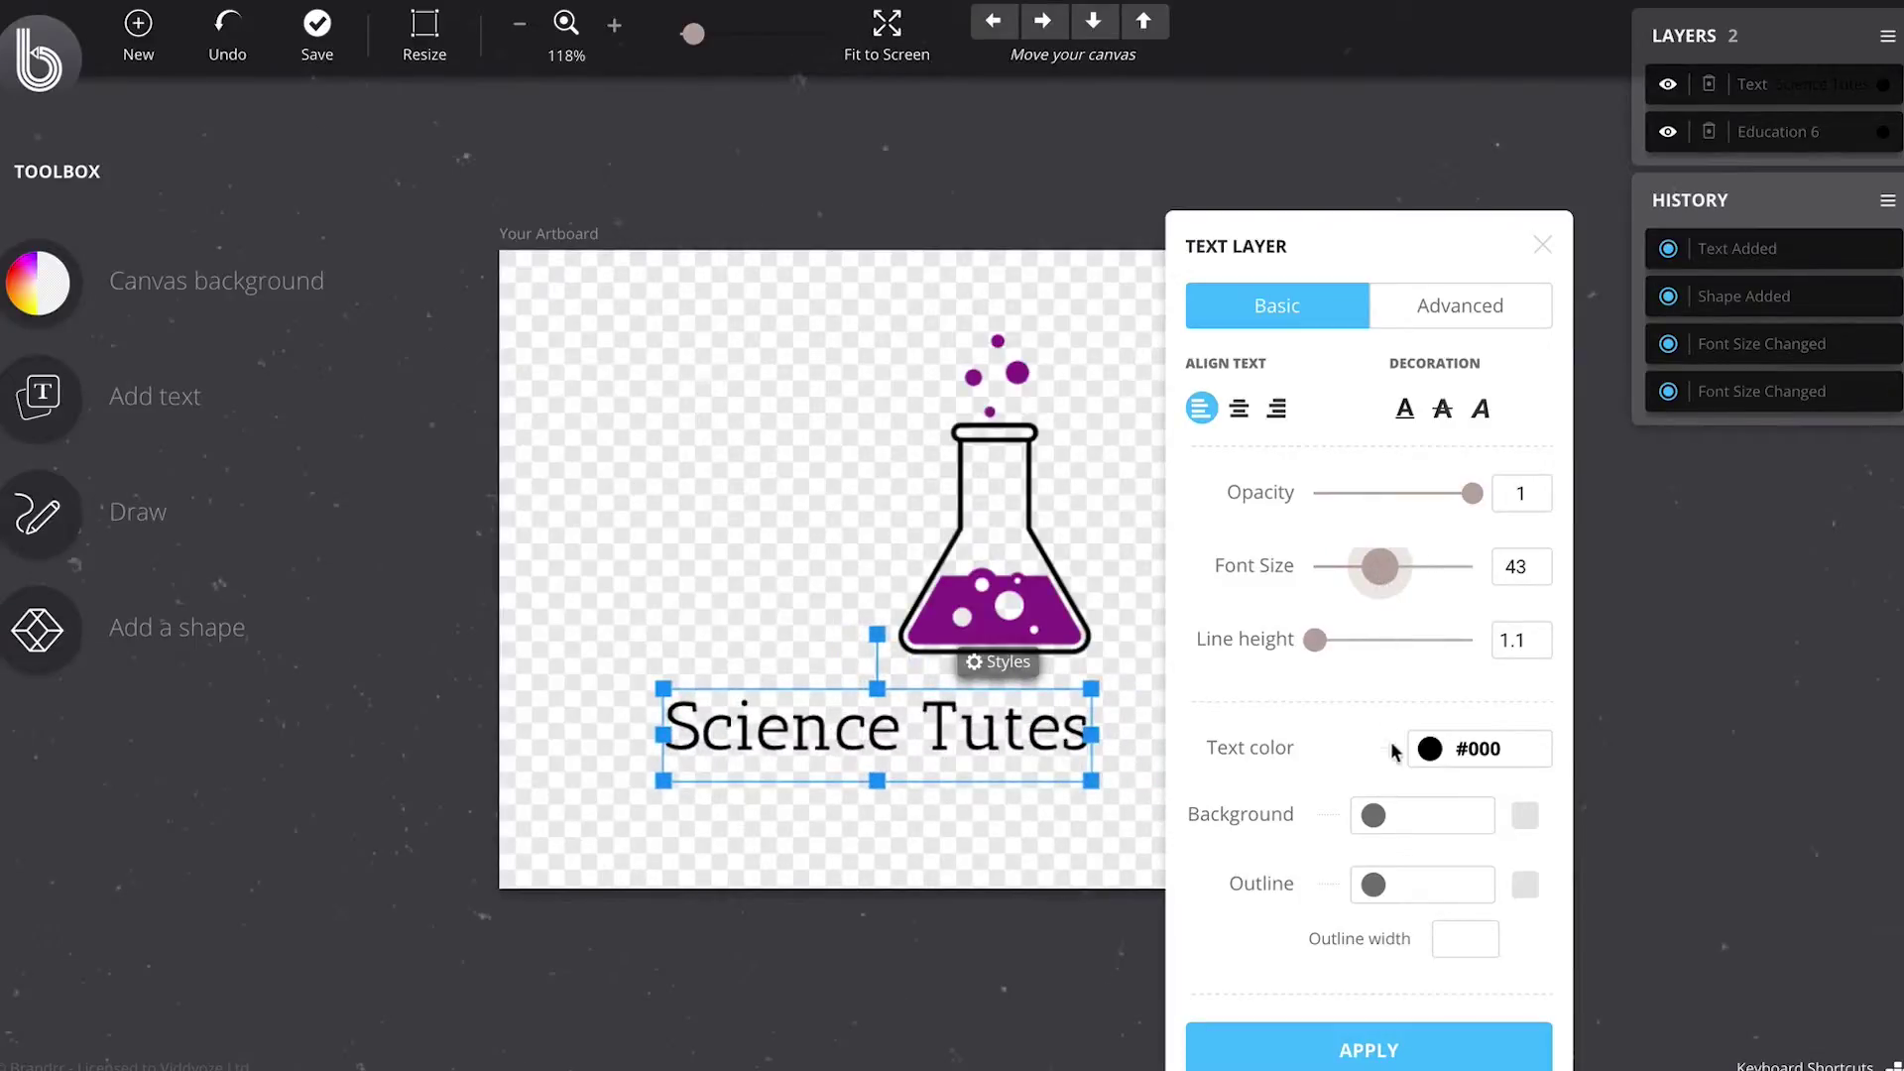
# Step: Set the text color of "Science Tutes" to #db0a5b and apply the style
pyautogui.click(1477, 748)
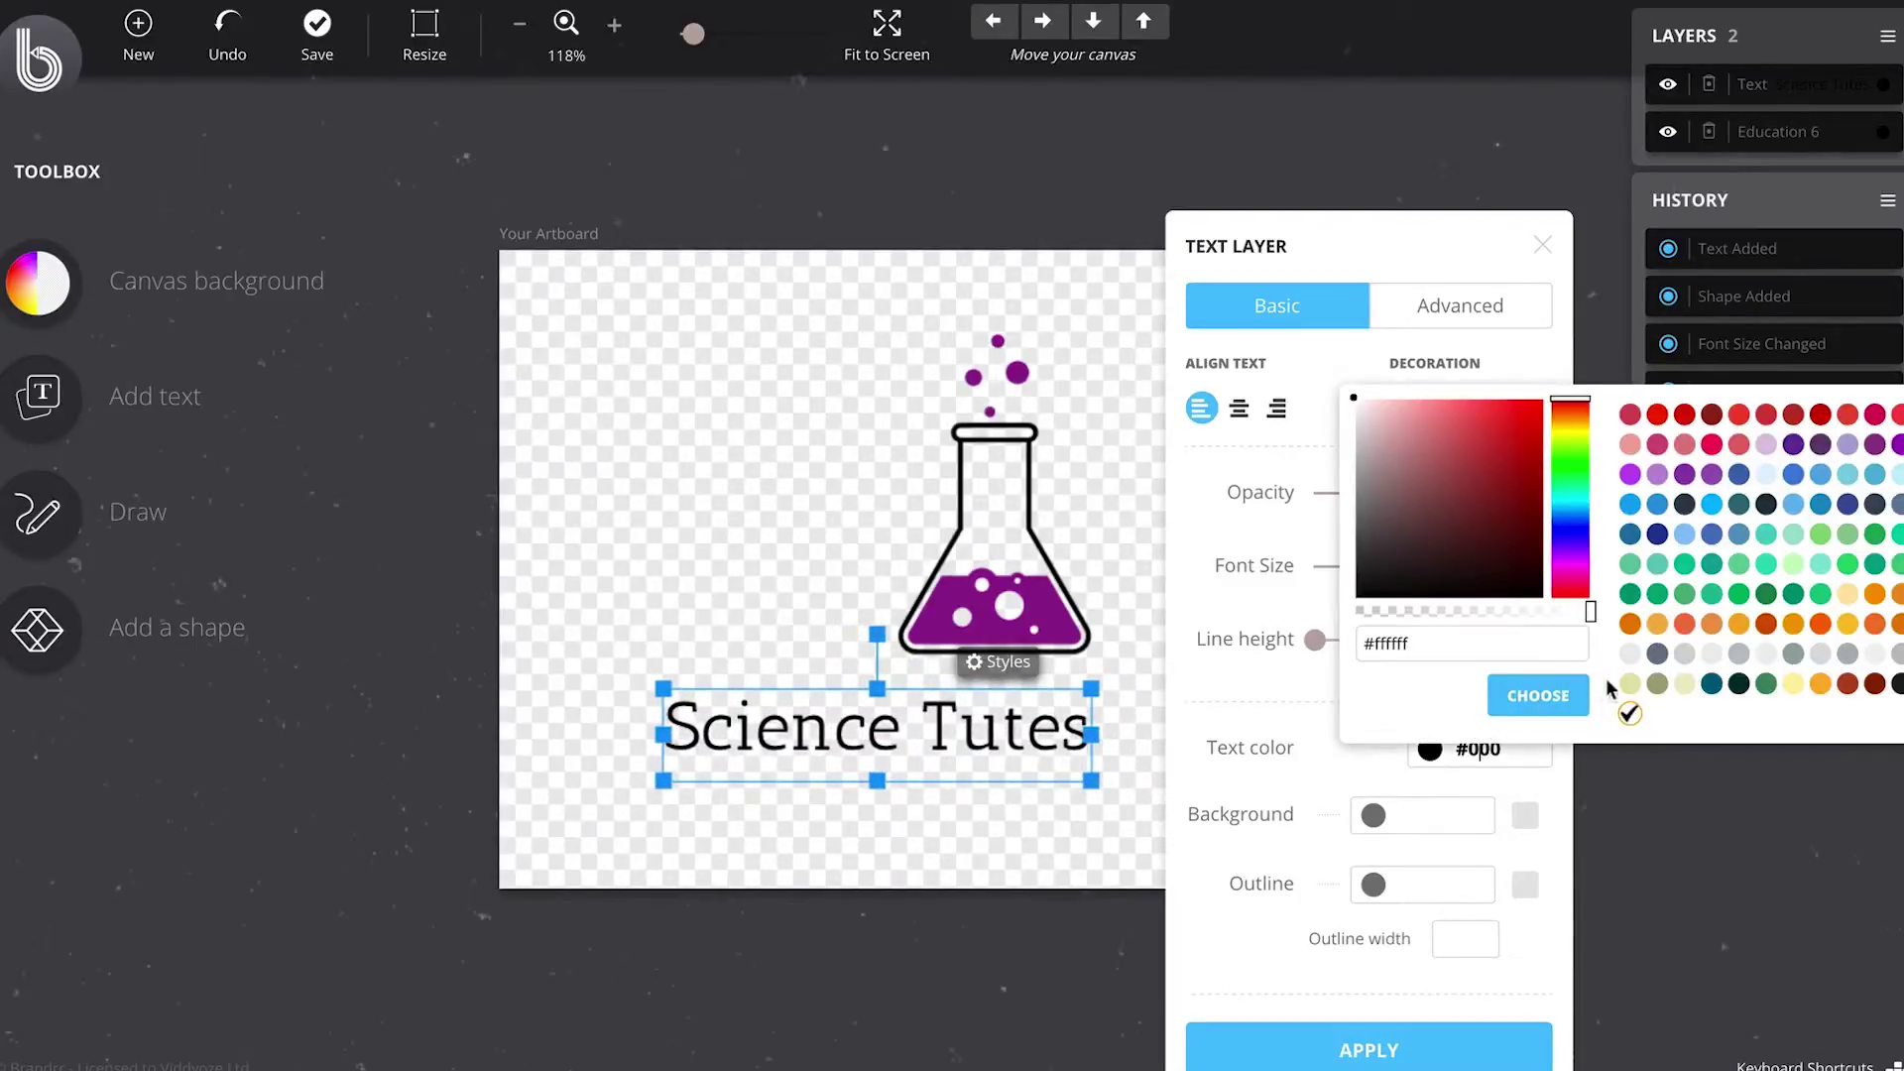
pyautogui.click(1875, 416)
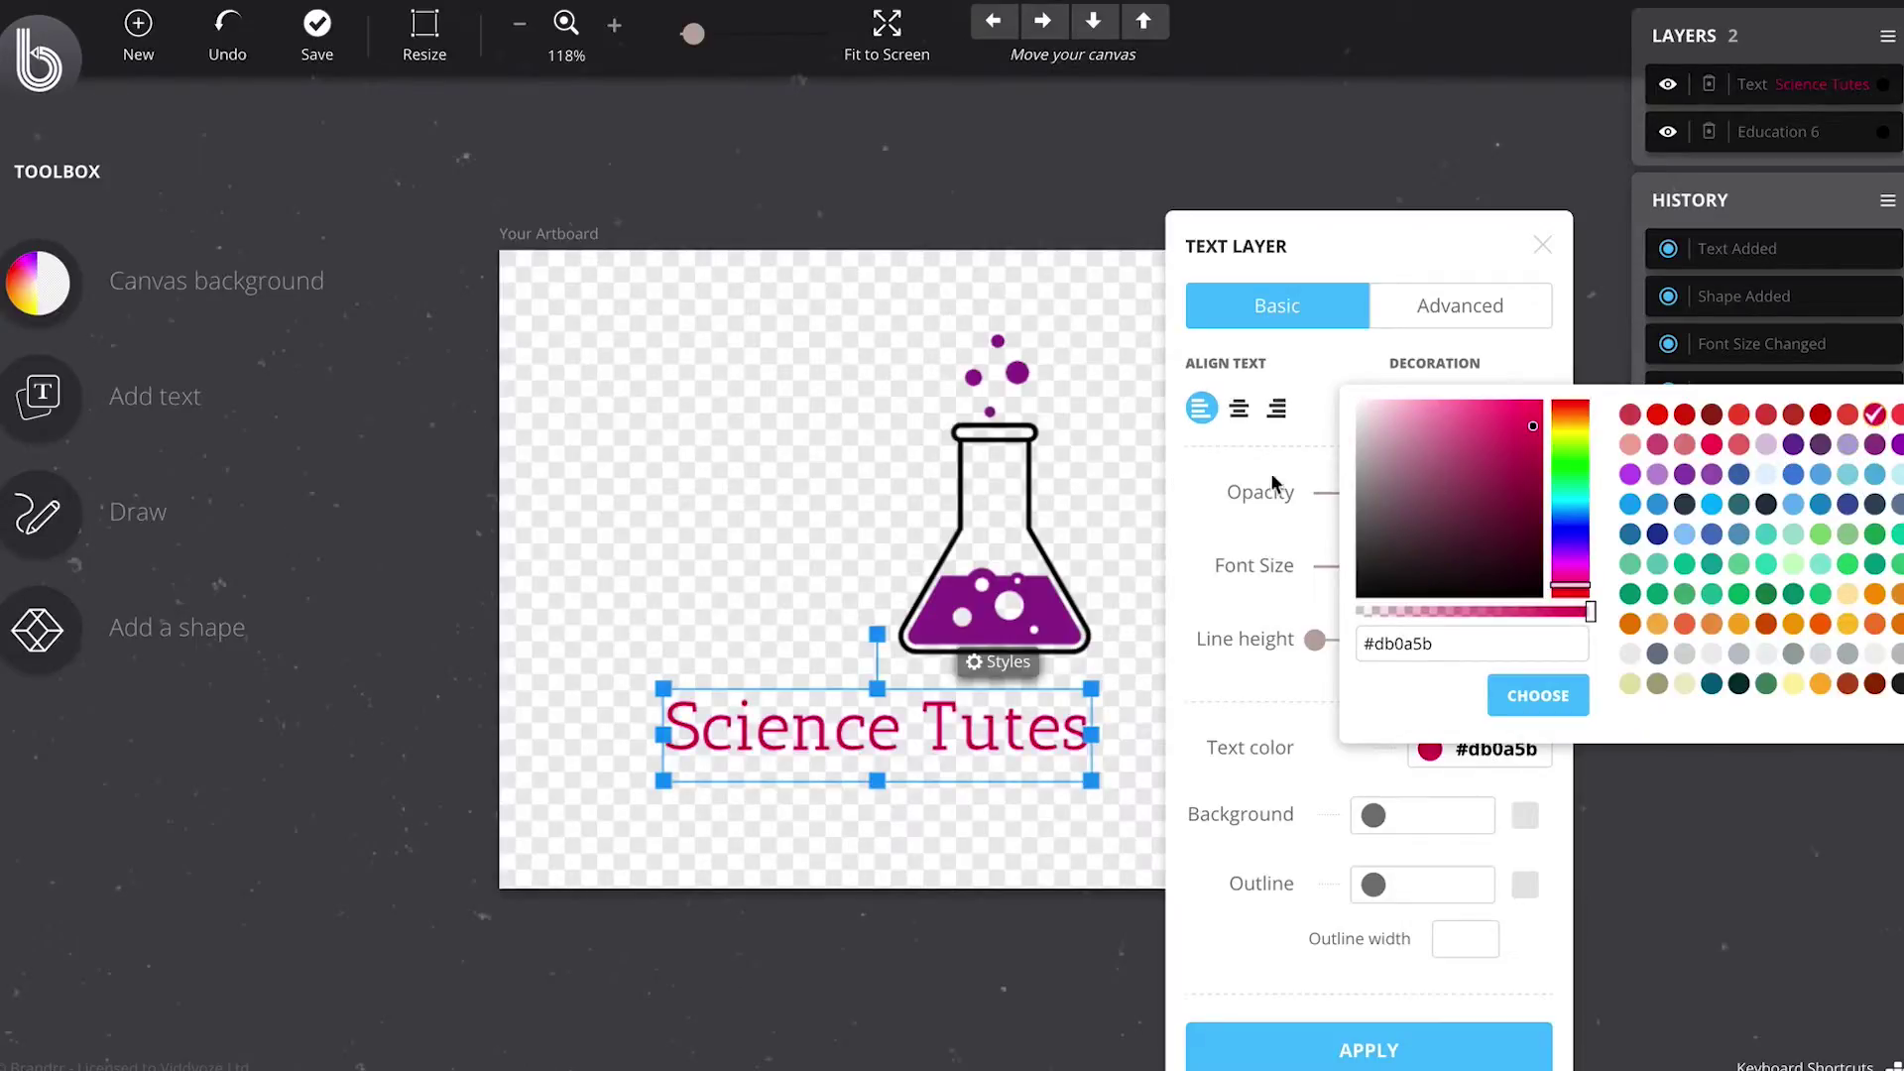
pyautogui.click(1532, 695)
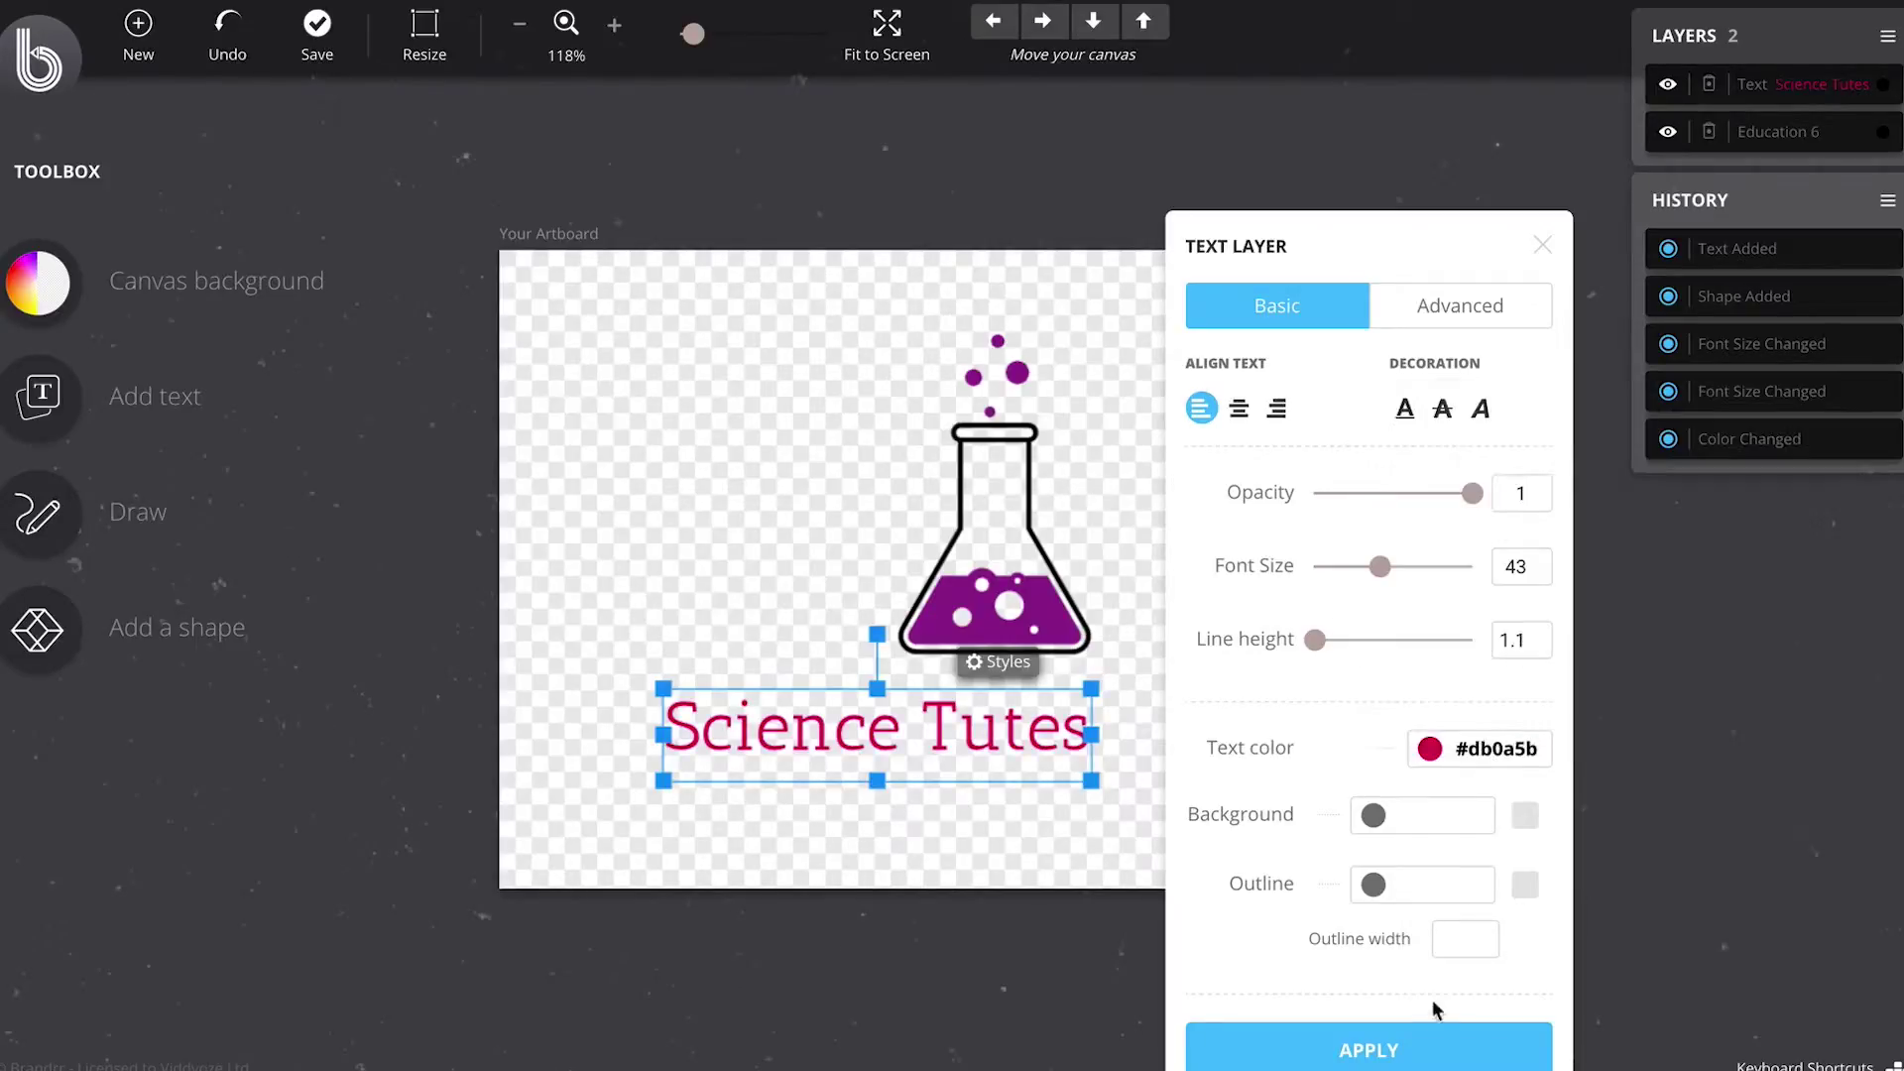
pyautogui.click(1401, 1051)
pyautogui.click(806, 636)
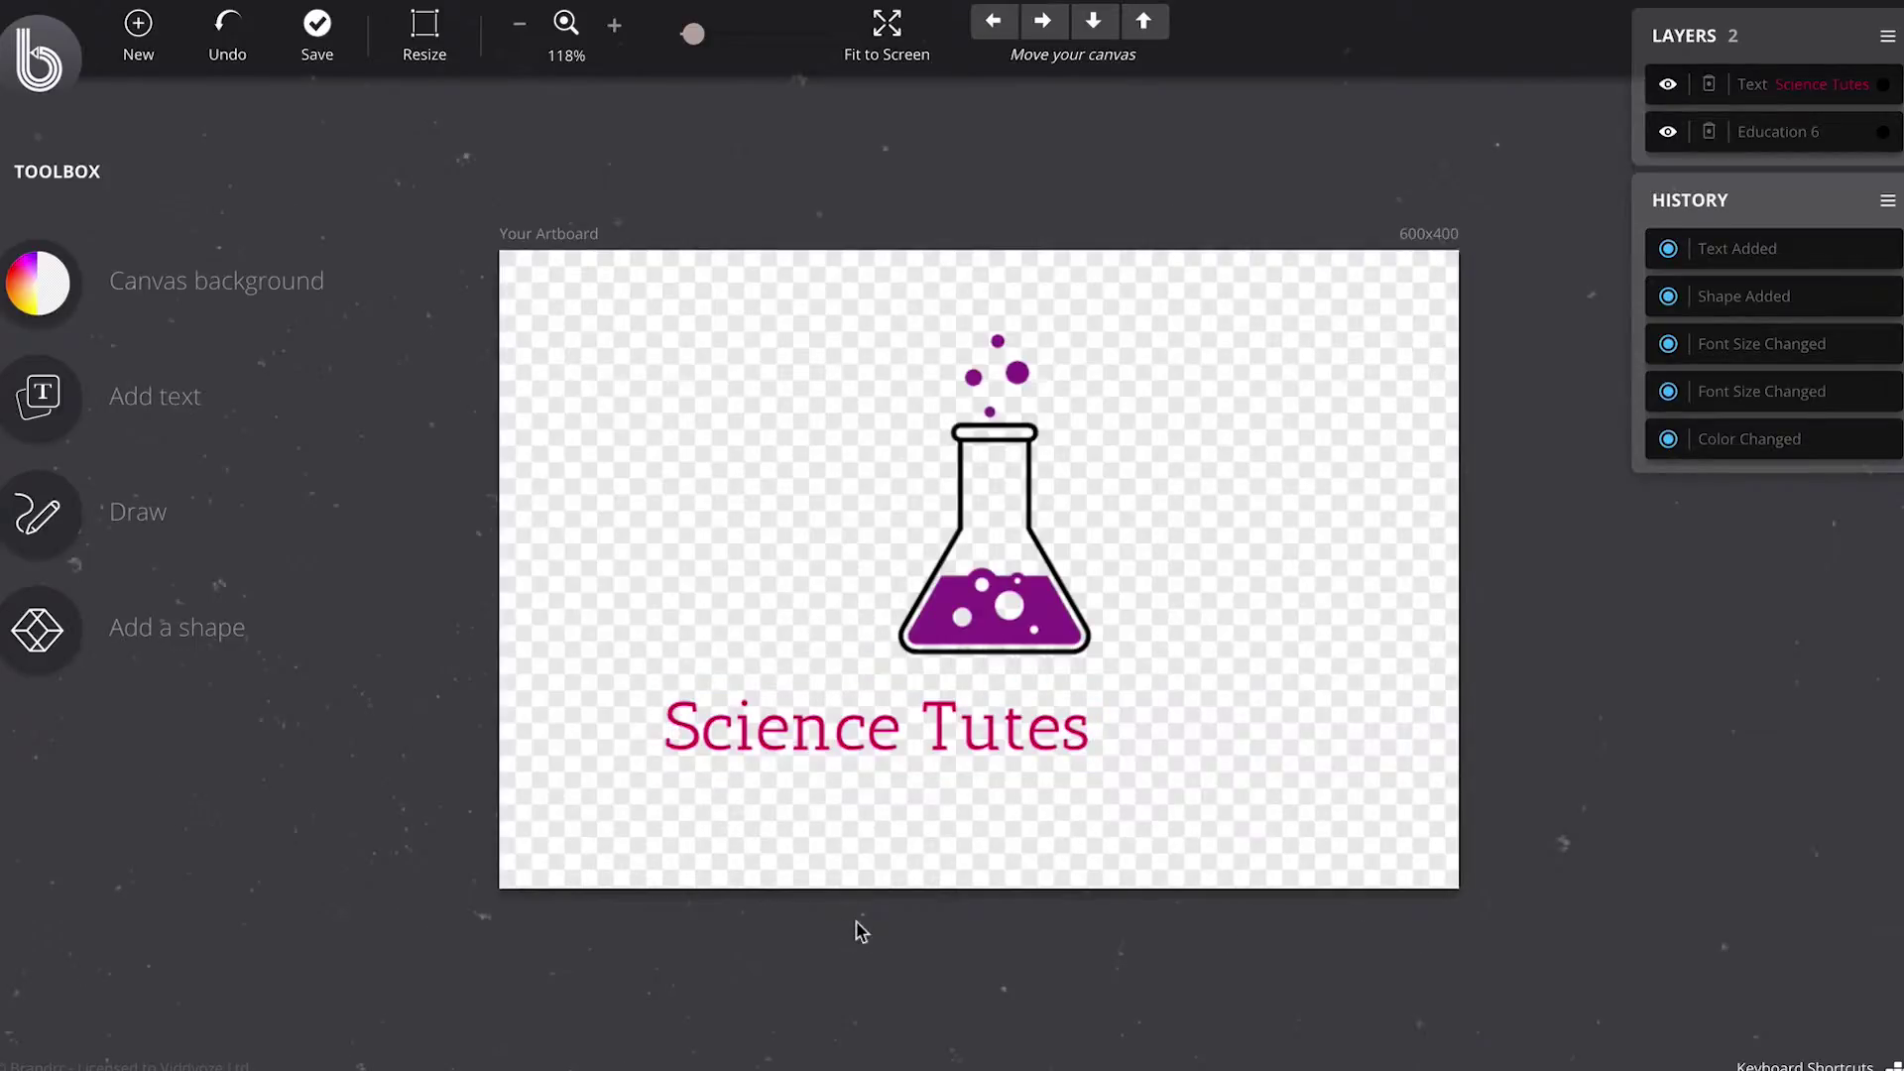
# Step: Change the "Science Tutes" text to a wide handwriting font and center it beneath the flask
pyautogui.click(790, 731)
pyautogui.click(790, 731)
pyautogui.press('Escape')
pyautogui.click(1011, 744)
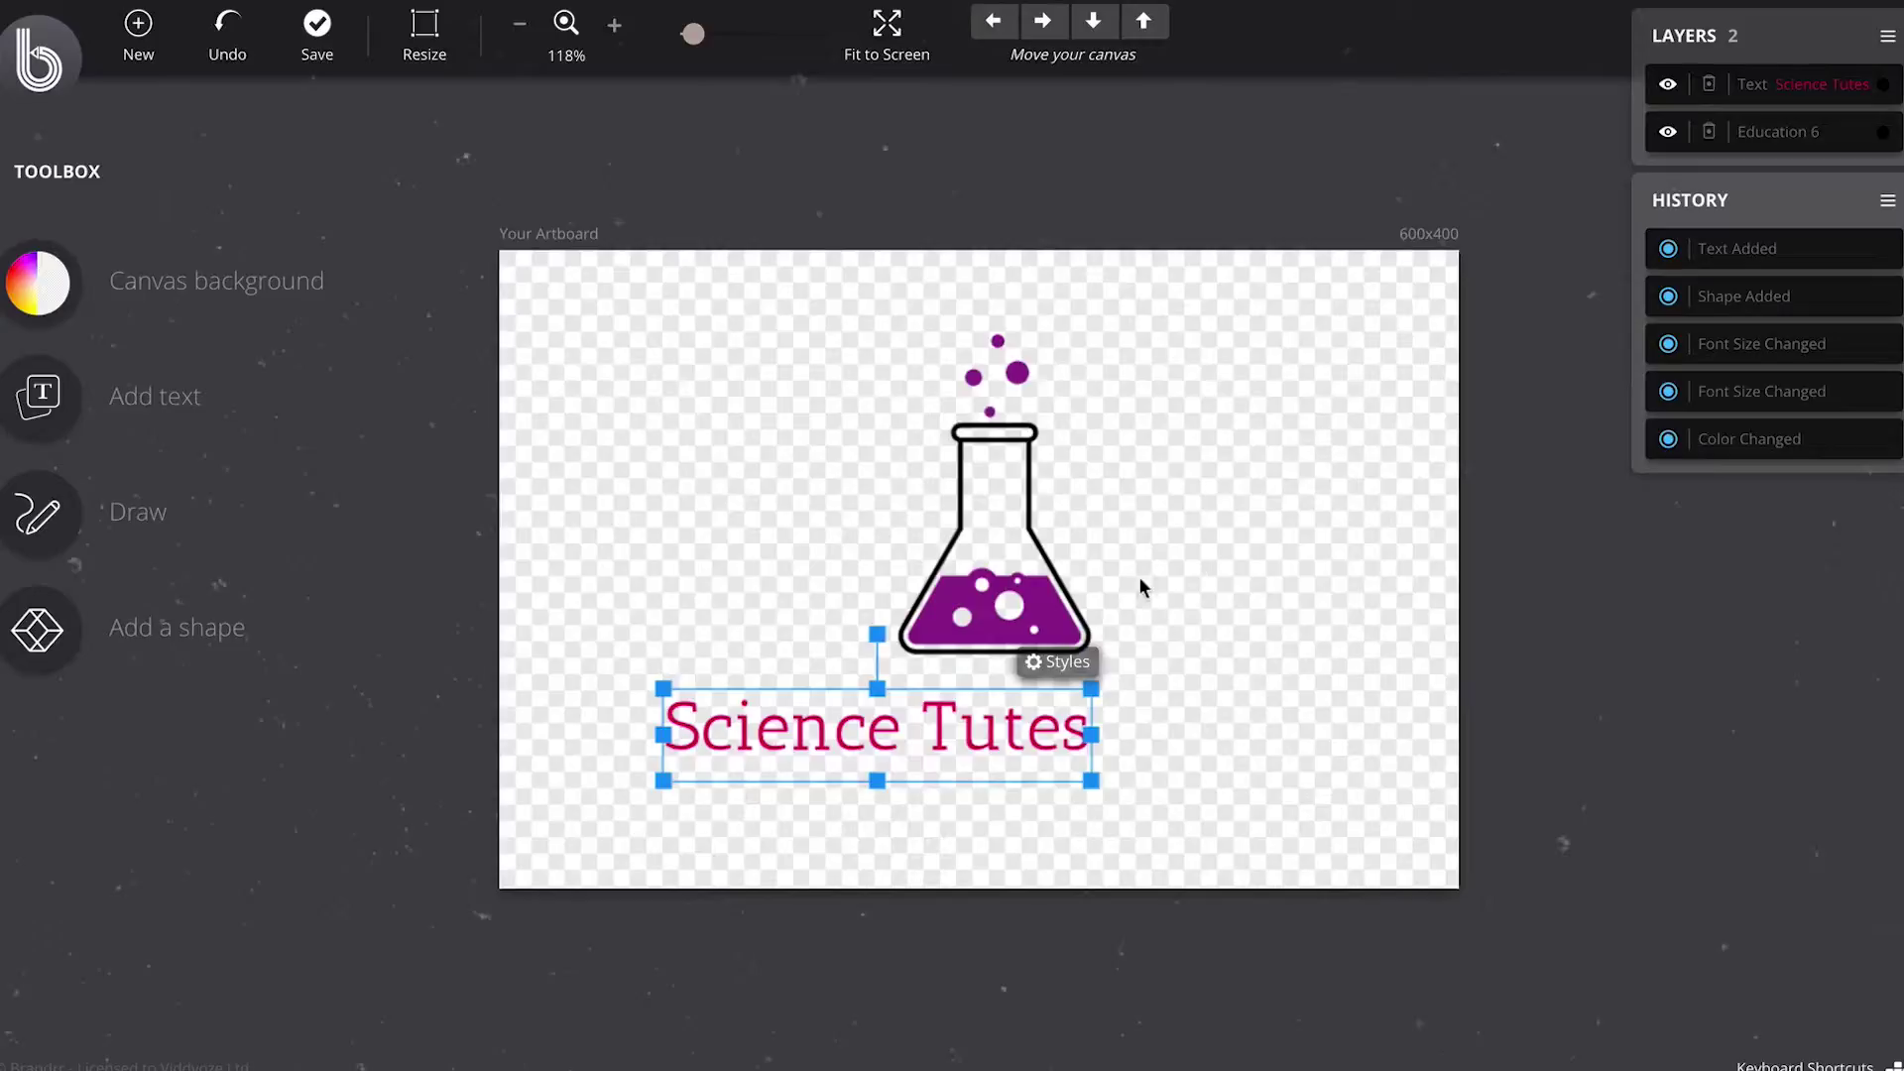
pyautogui.click(1058, 661)
pyautogui.click(1398, 315)
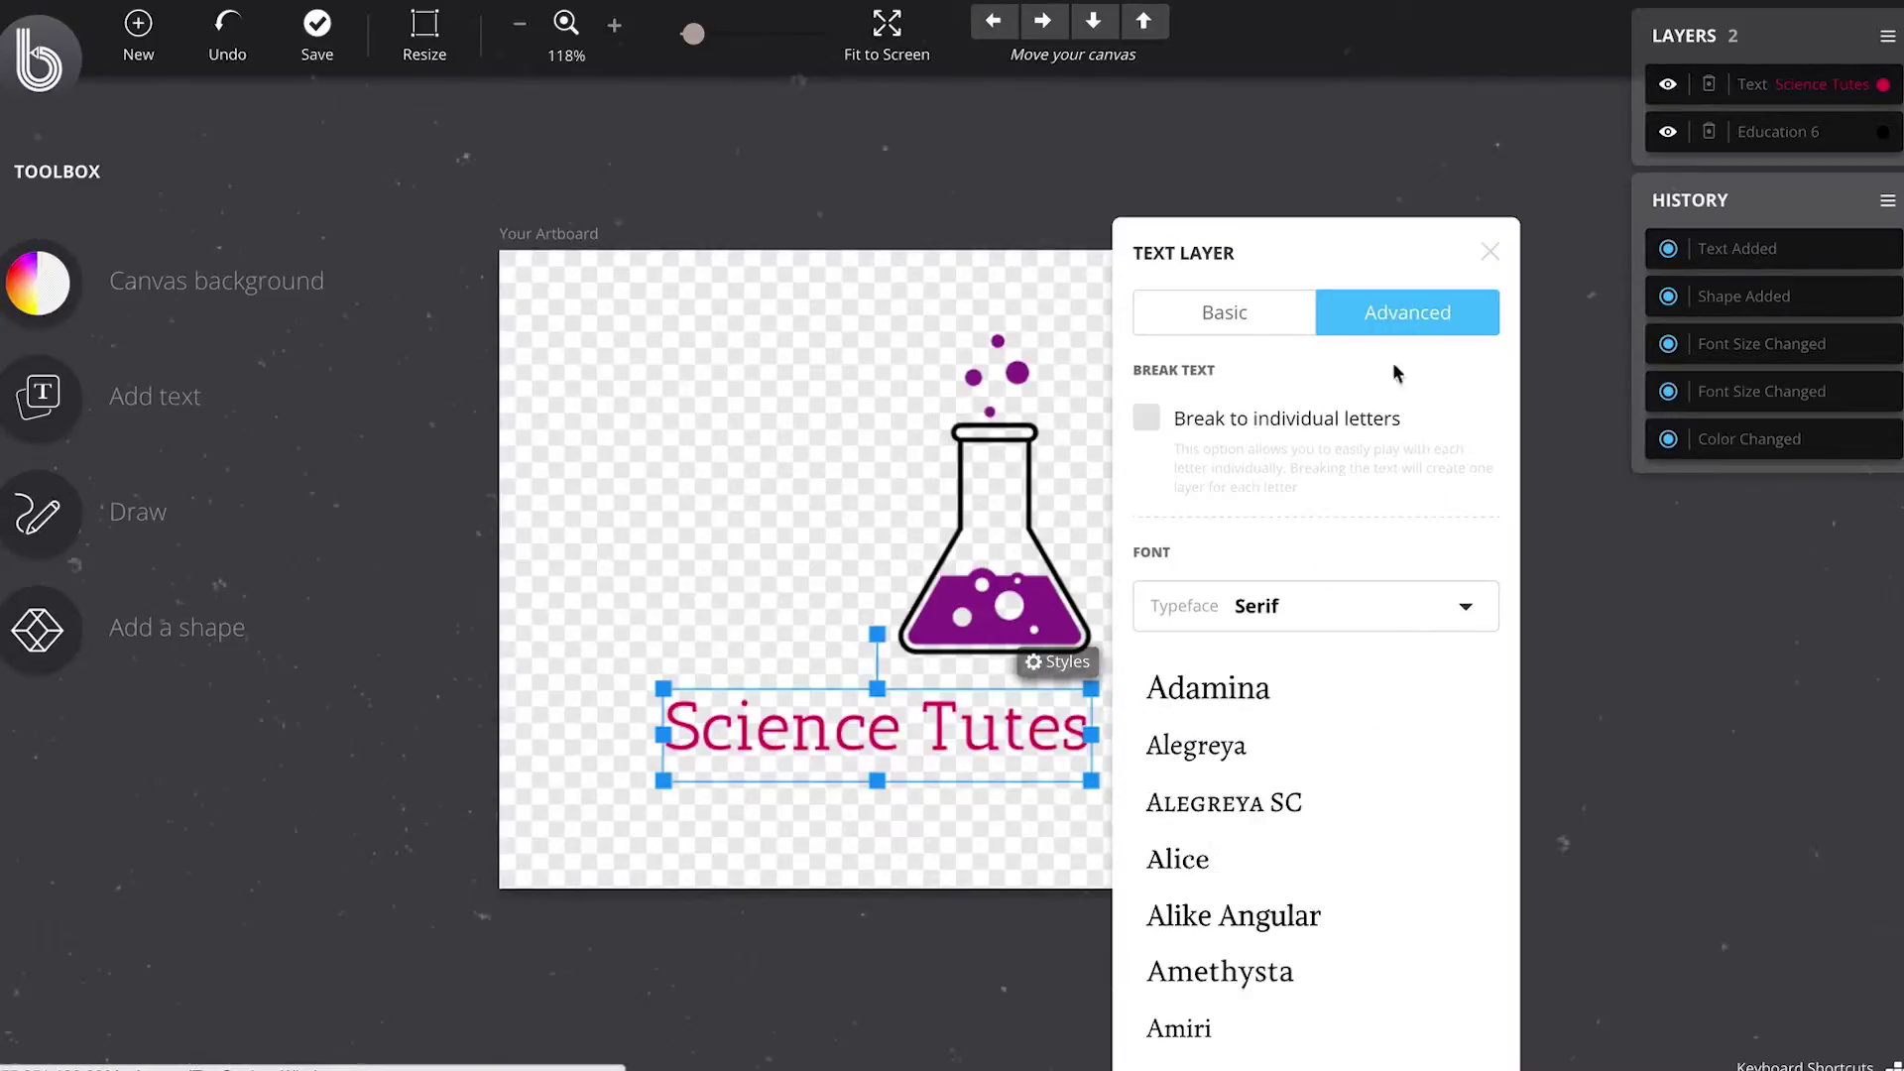
pyautogui.scroll(-1, 1351, 684)
pyautogui.scroll(-2, 1352, 694)
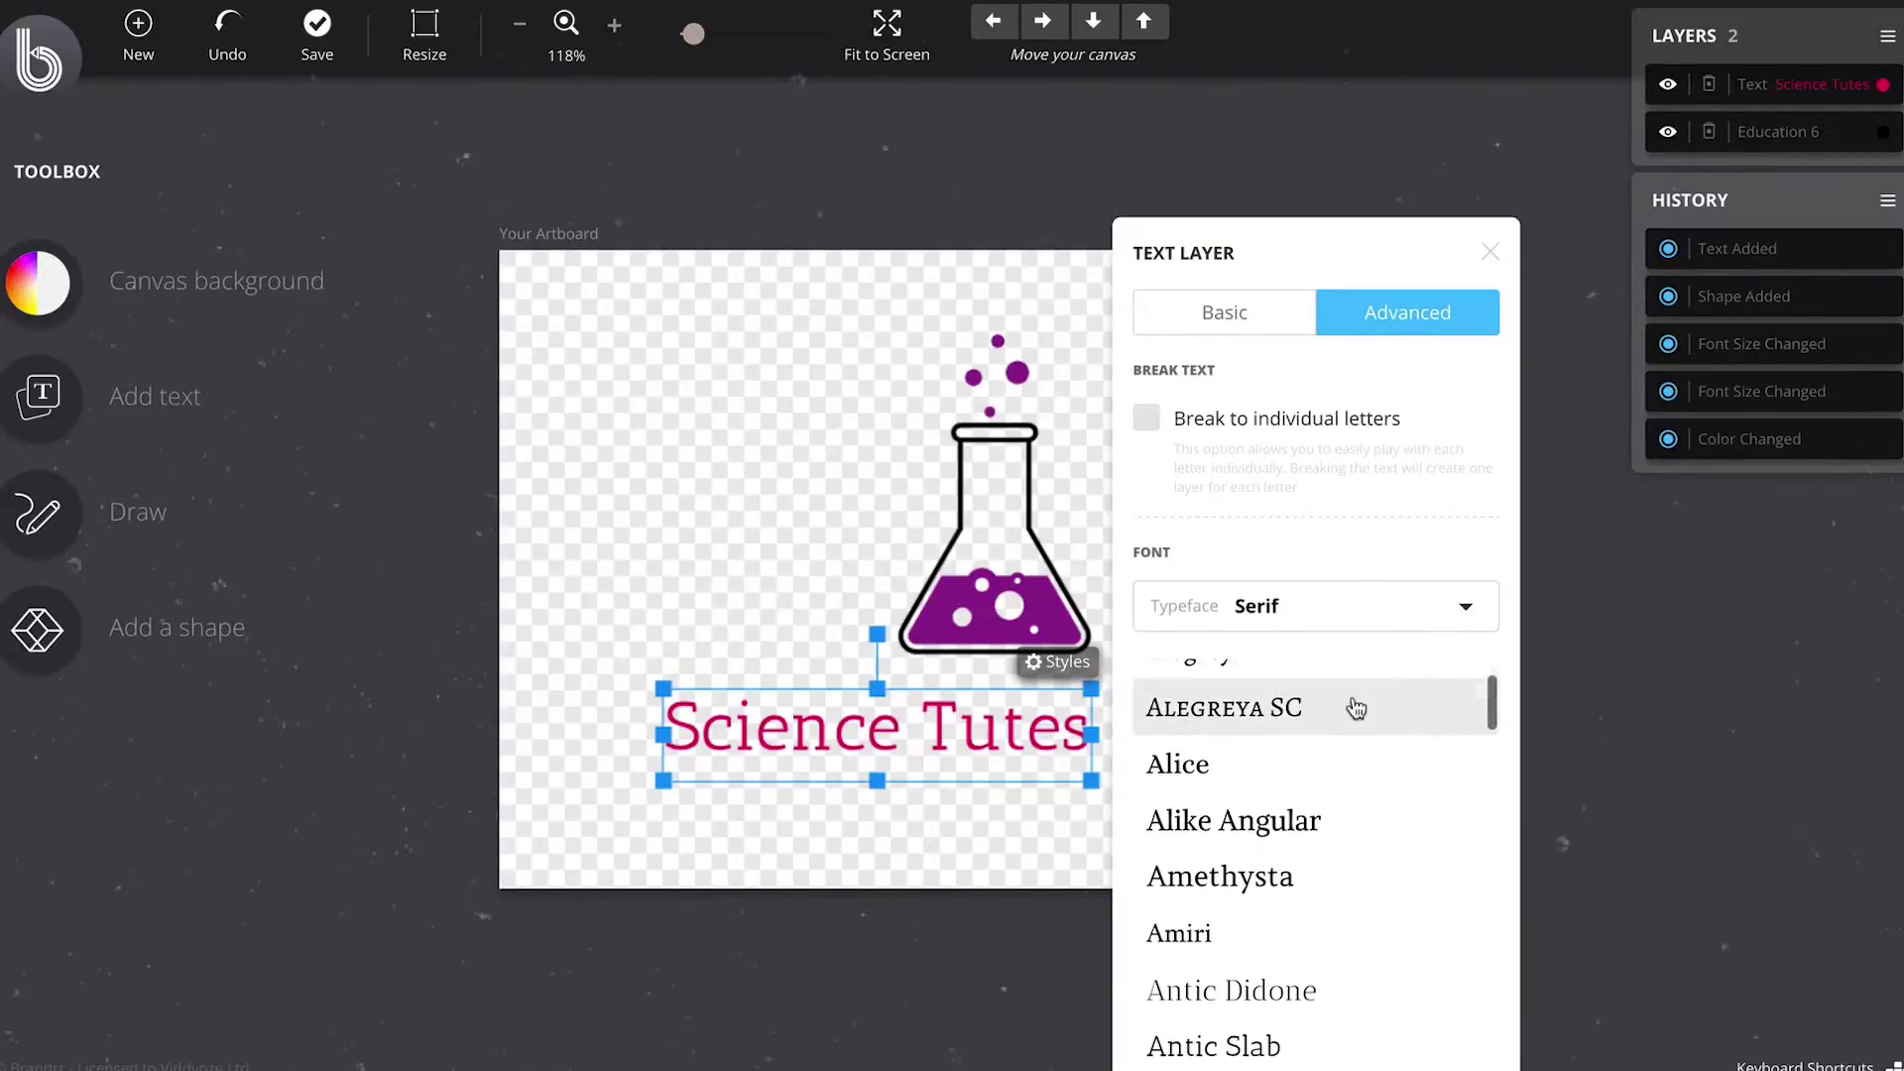
pyautogui.scroll(2, 1329, 674)
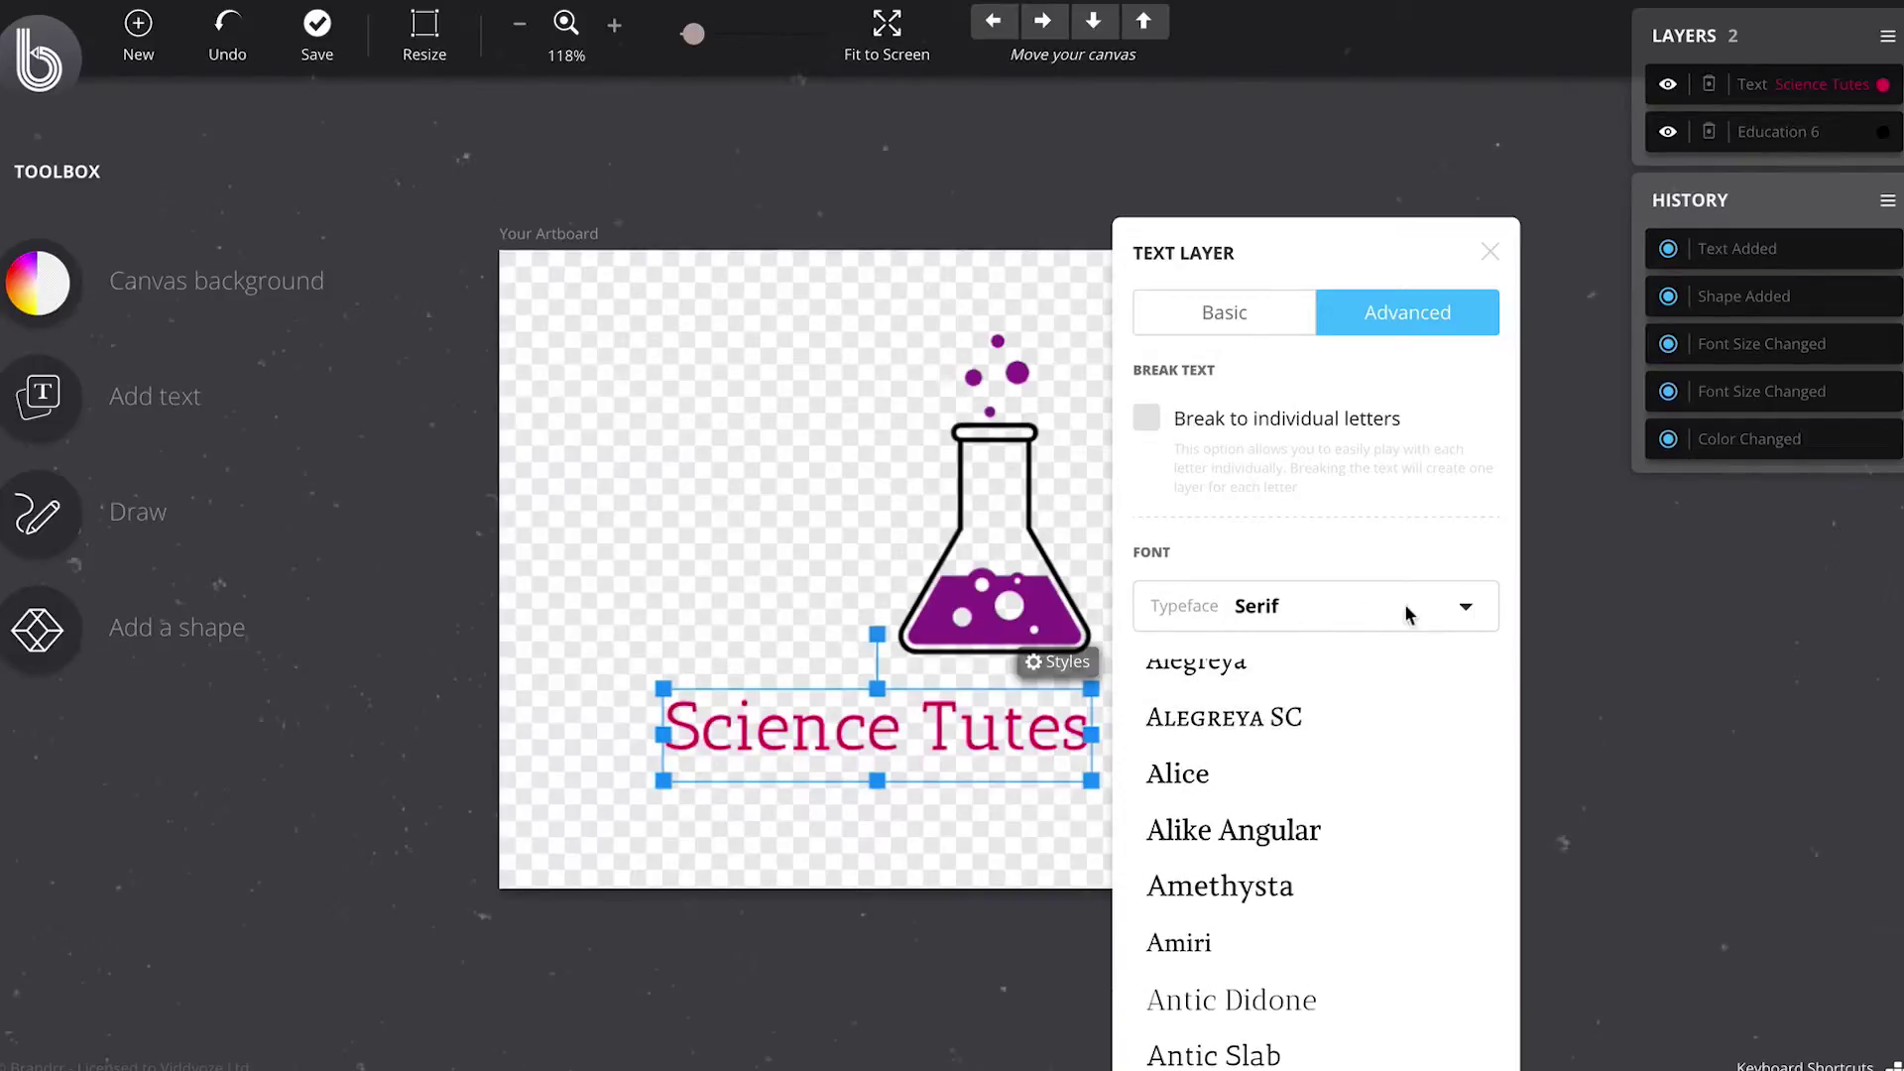
pyautogui.click(1464, 607)
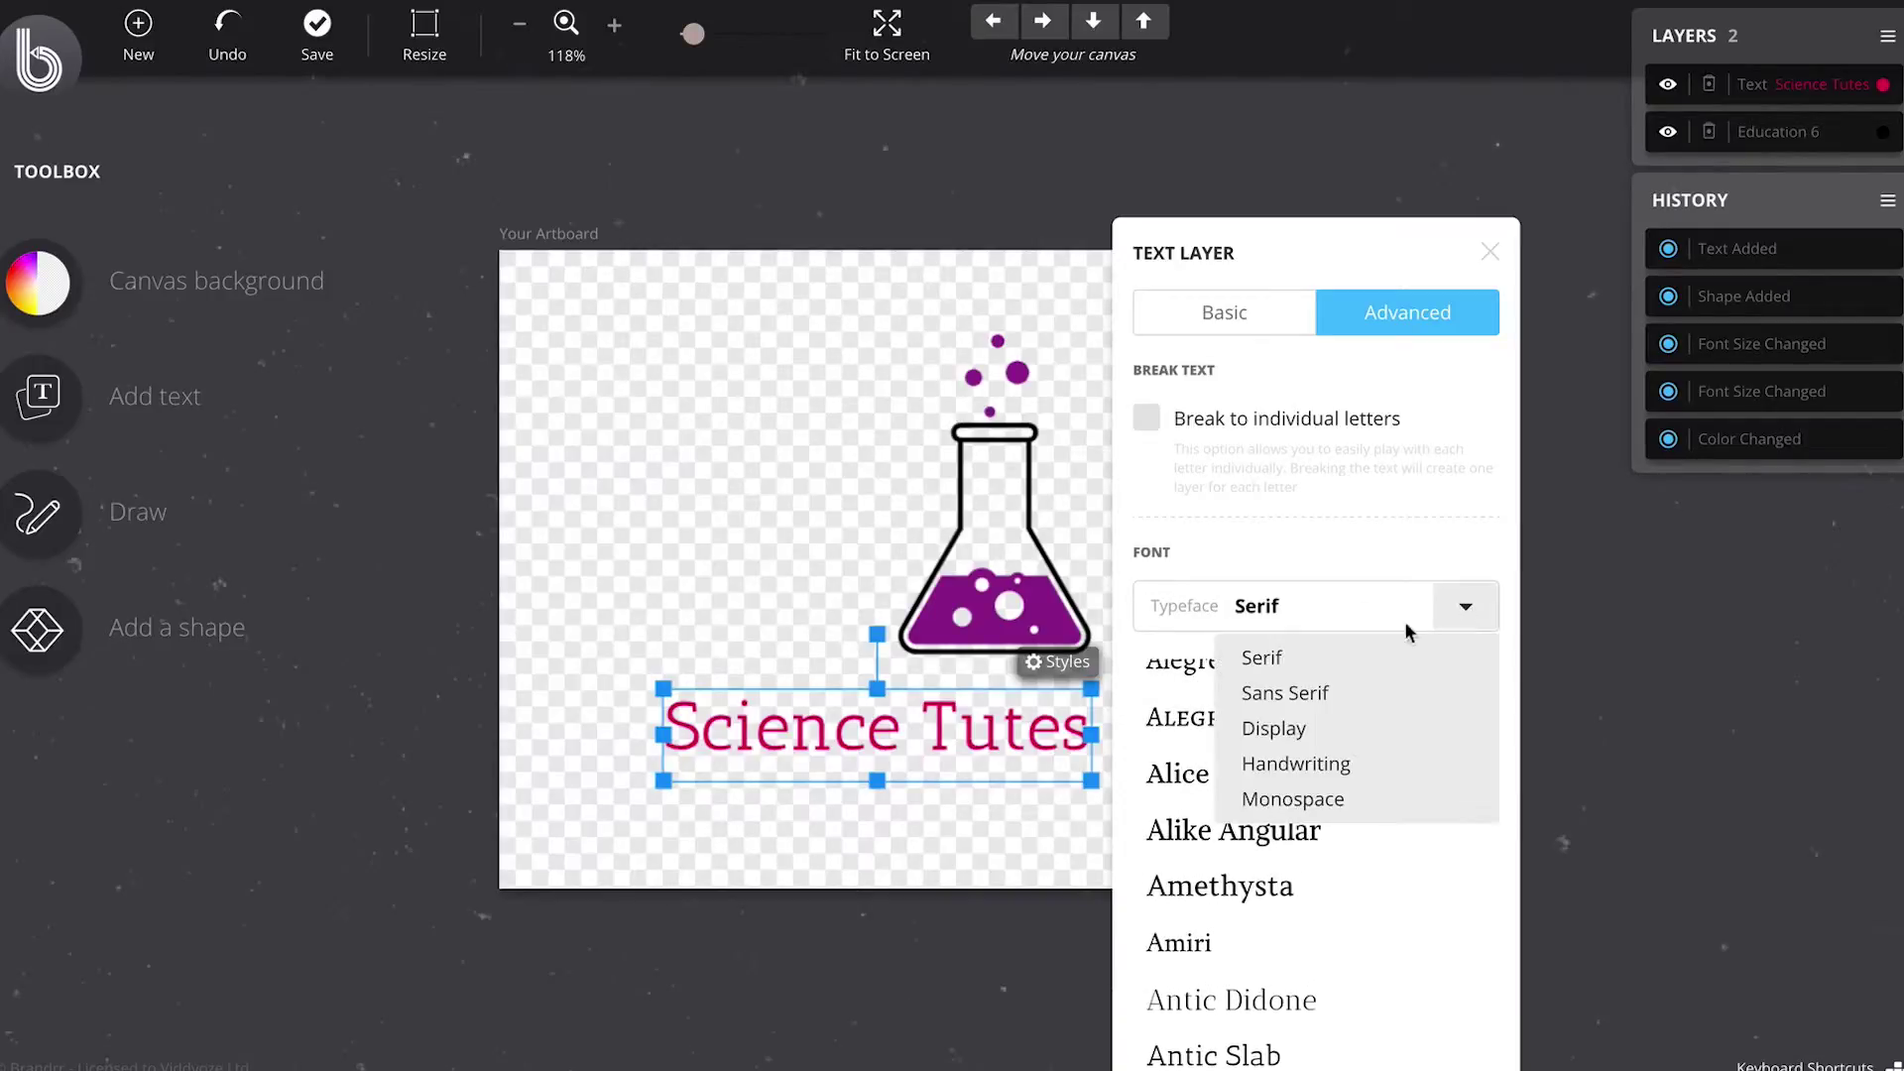
pyautogui.click(1314, 766)
pyautogui.scroll(-1, 1363, 774)
pyautogui.scroll(-3, 1365, 775)
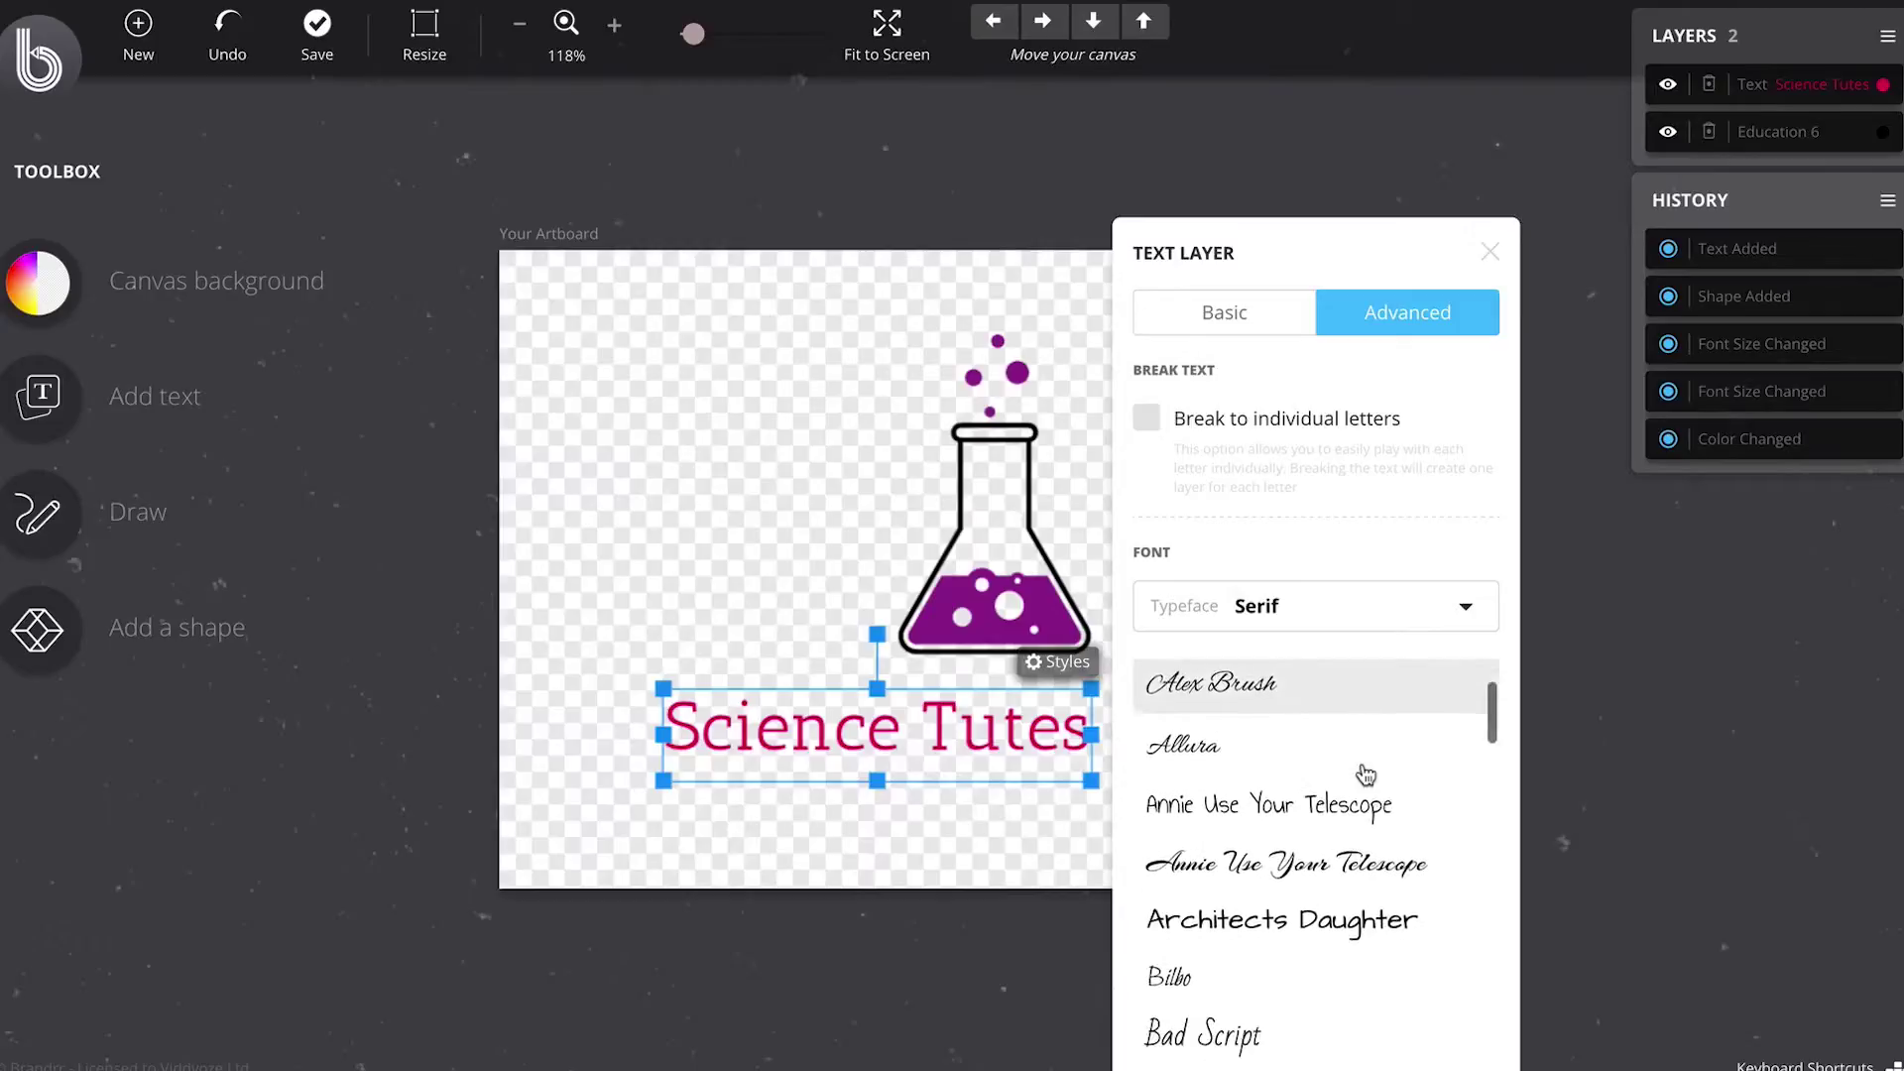
pyautogui.click(1314, 831)
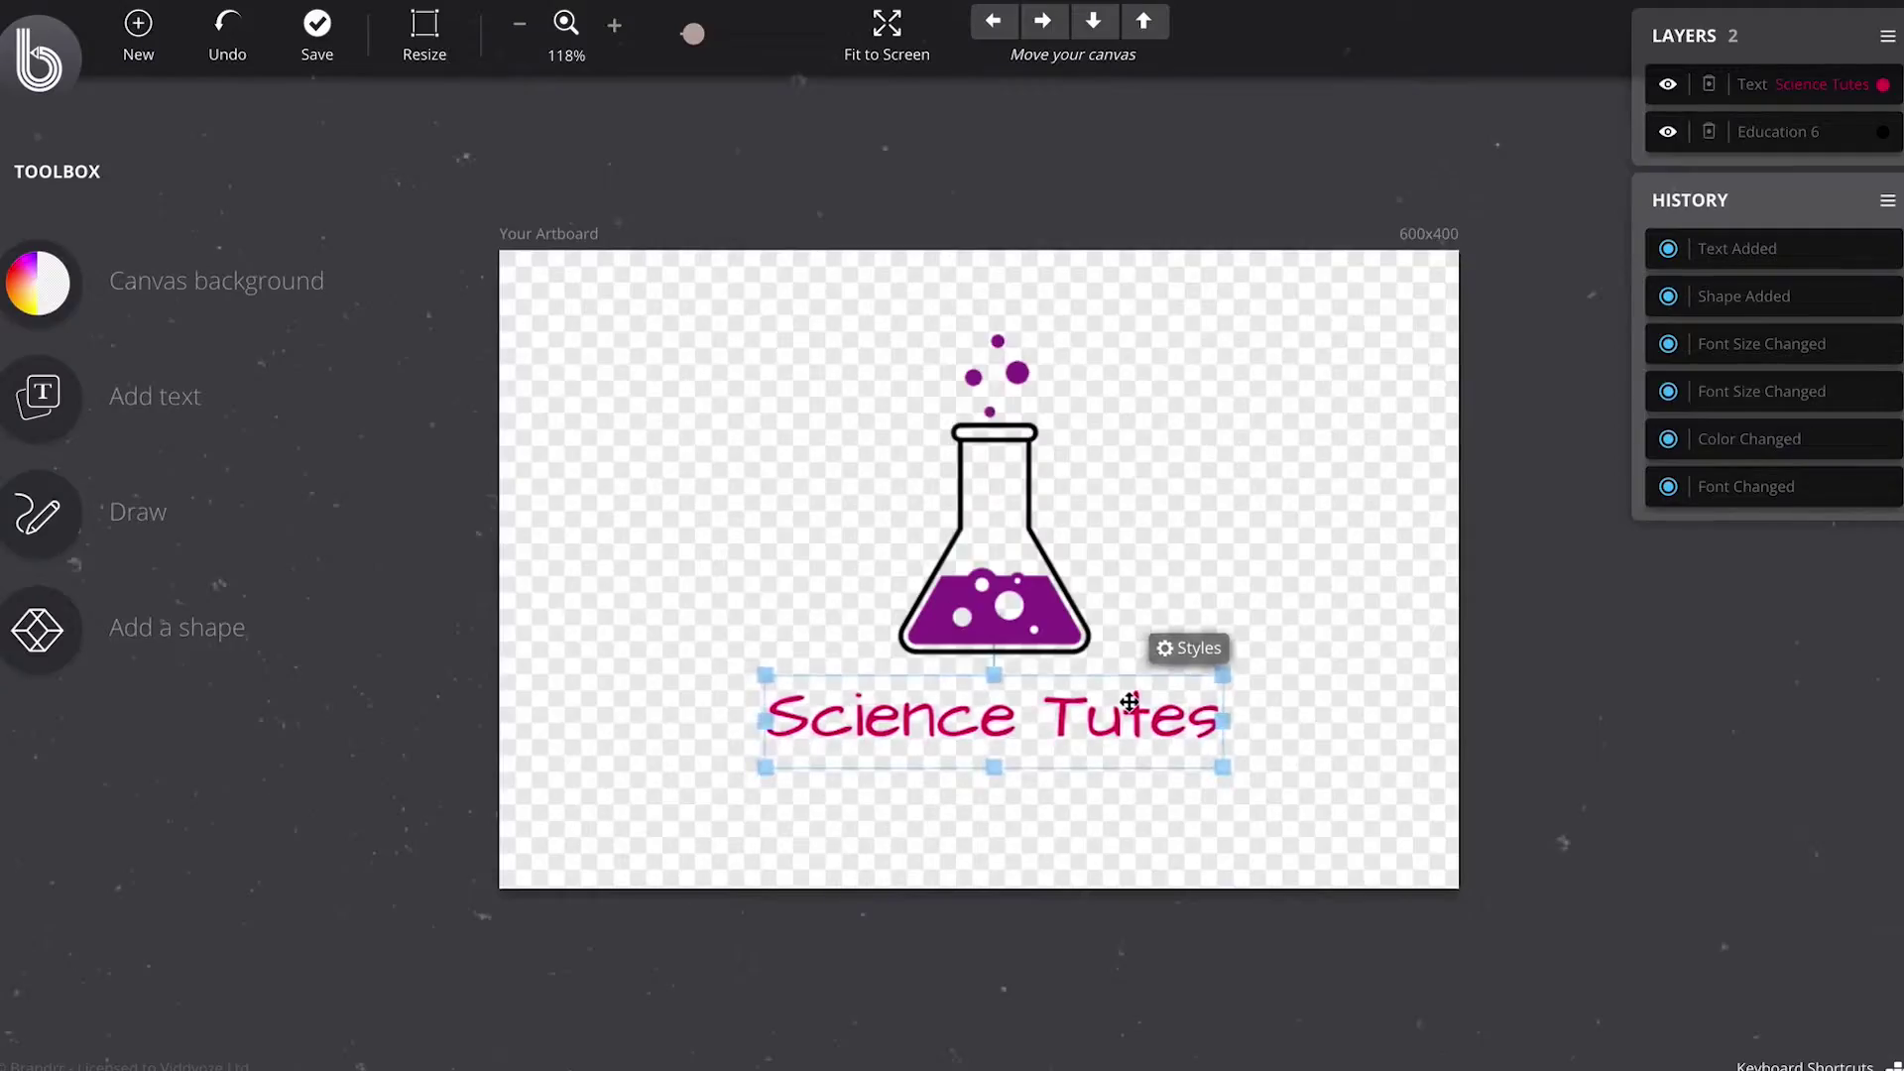
pyautogui.click(1194, 582)
# Step: Shift the flask slightly left and down above the "Science Tutes" text
pyautogui.click(1015, 608)
pyautogui.moveTo(1014, 608); pyautogui.dragTo(1018, 608)
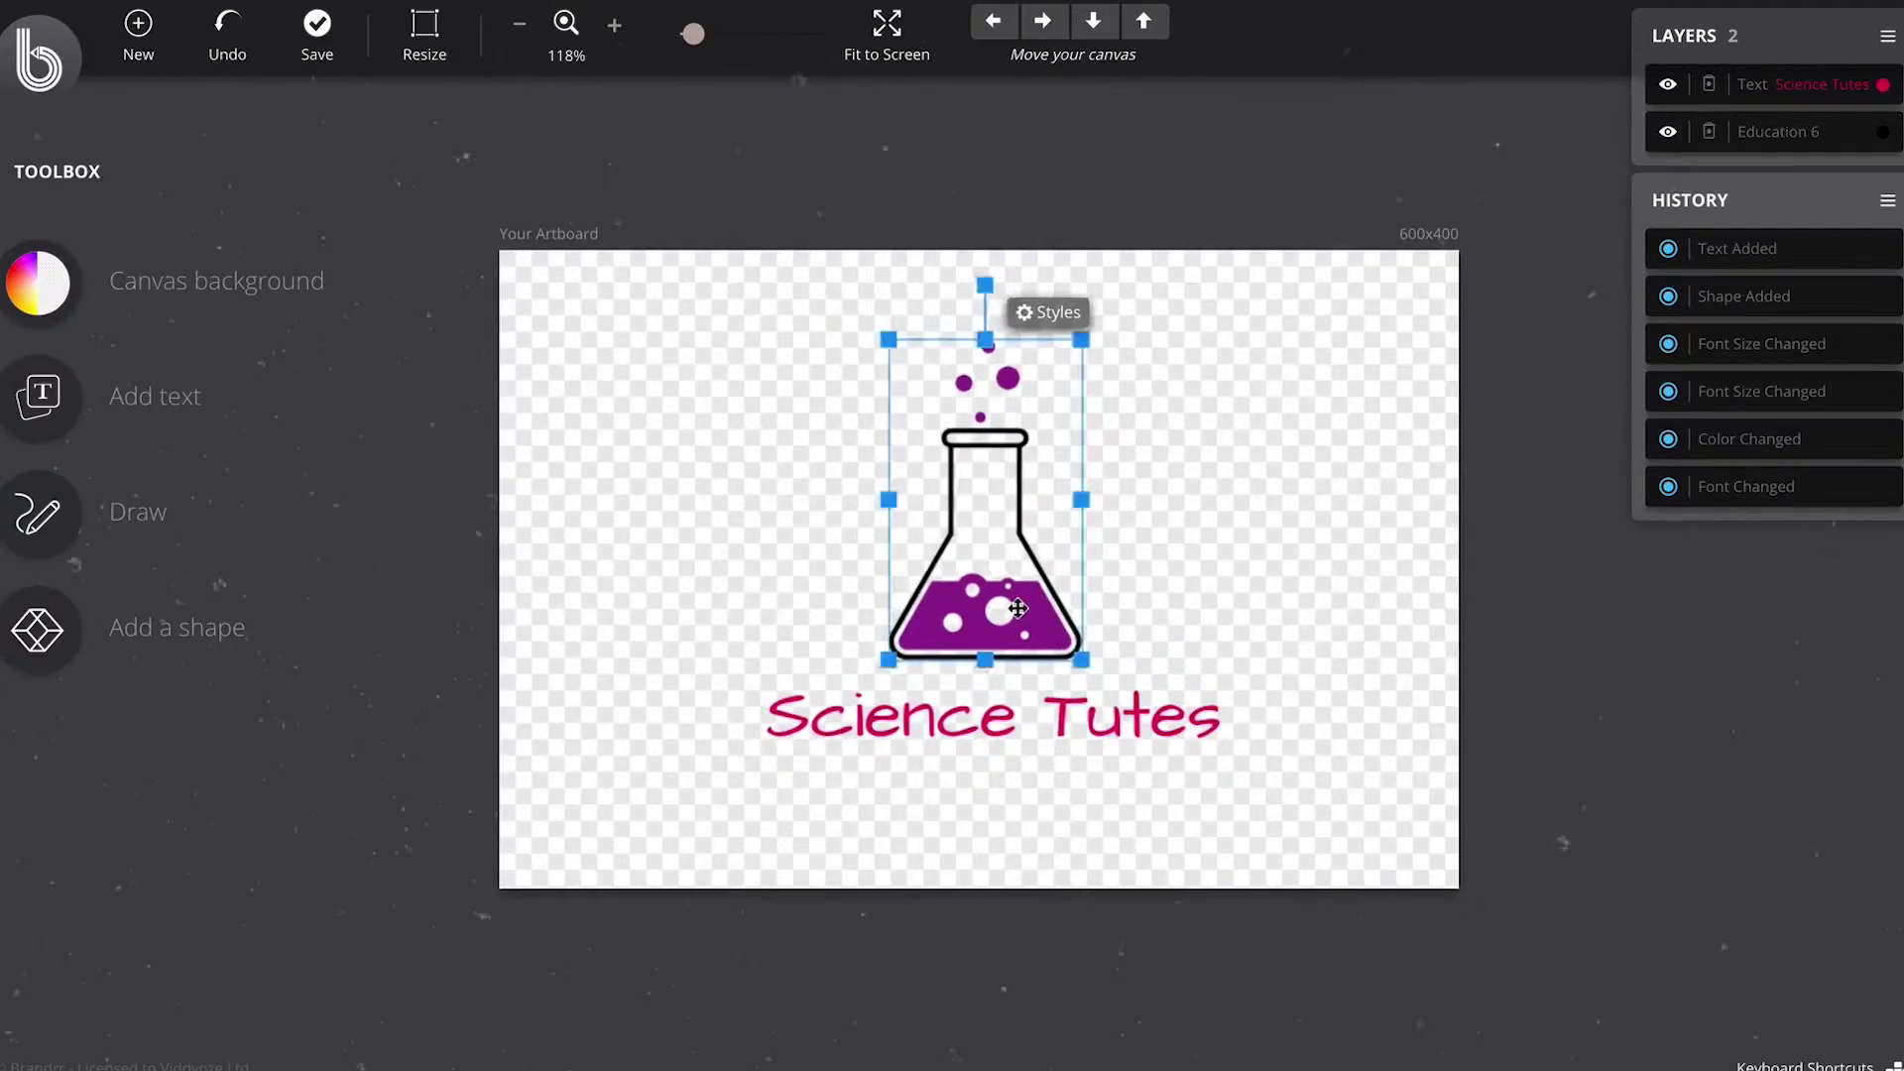
pyautogui.scroll(1, 942, 449)
pyautogui.click(1296, 536)
# Step: Open the flask shape's styles and set the fill of its Layer 0 to #000000
pyautogui.click(1009, 574)
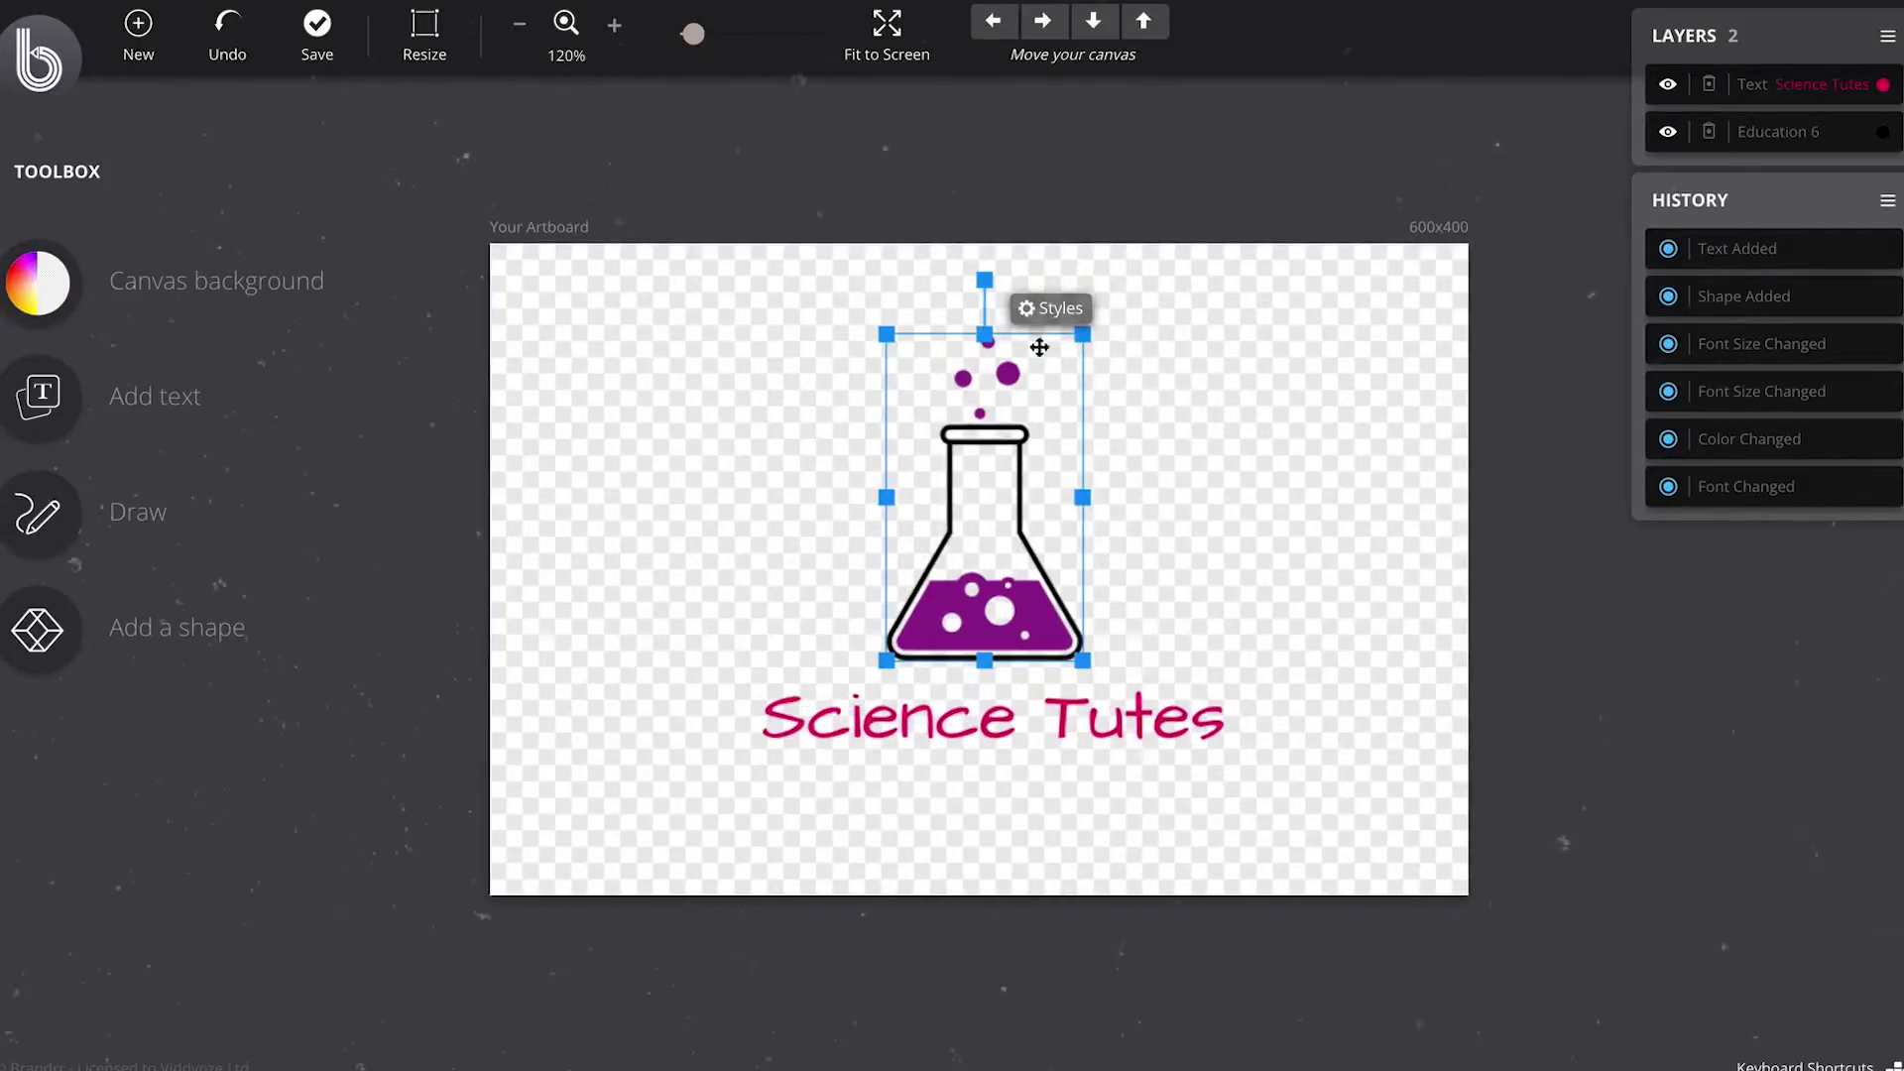
pyautogui.click(1046, 308)
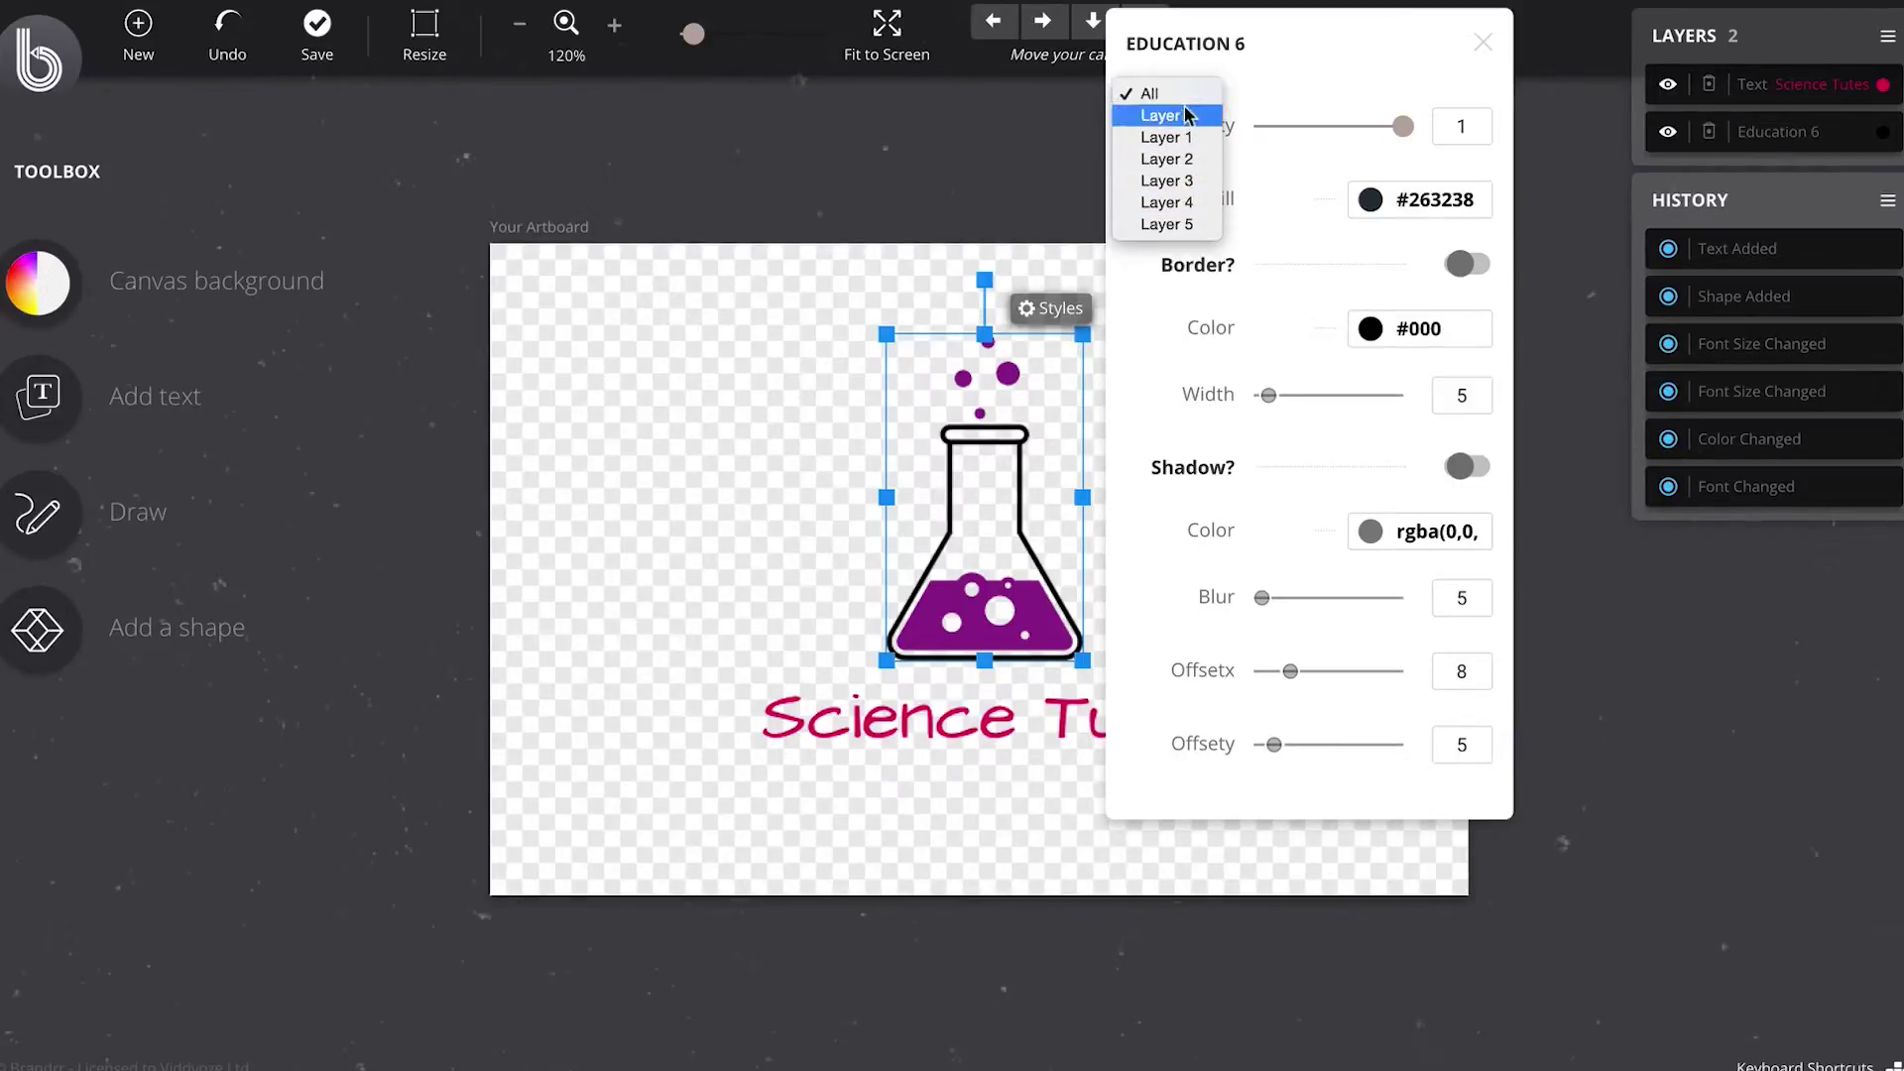
pyautogui.click(1169, 116)
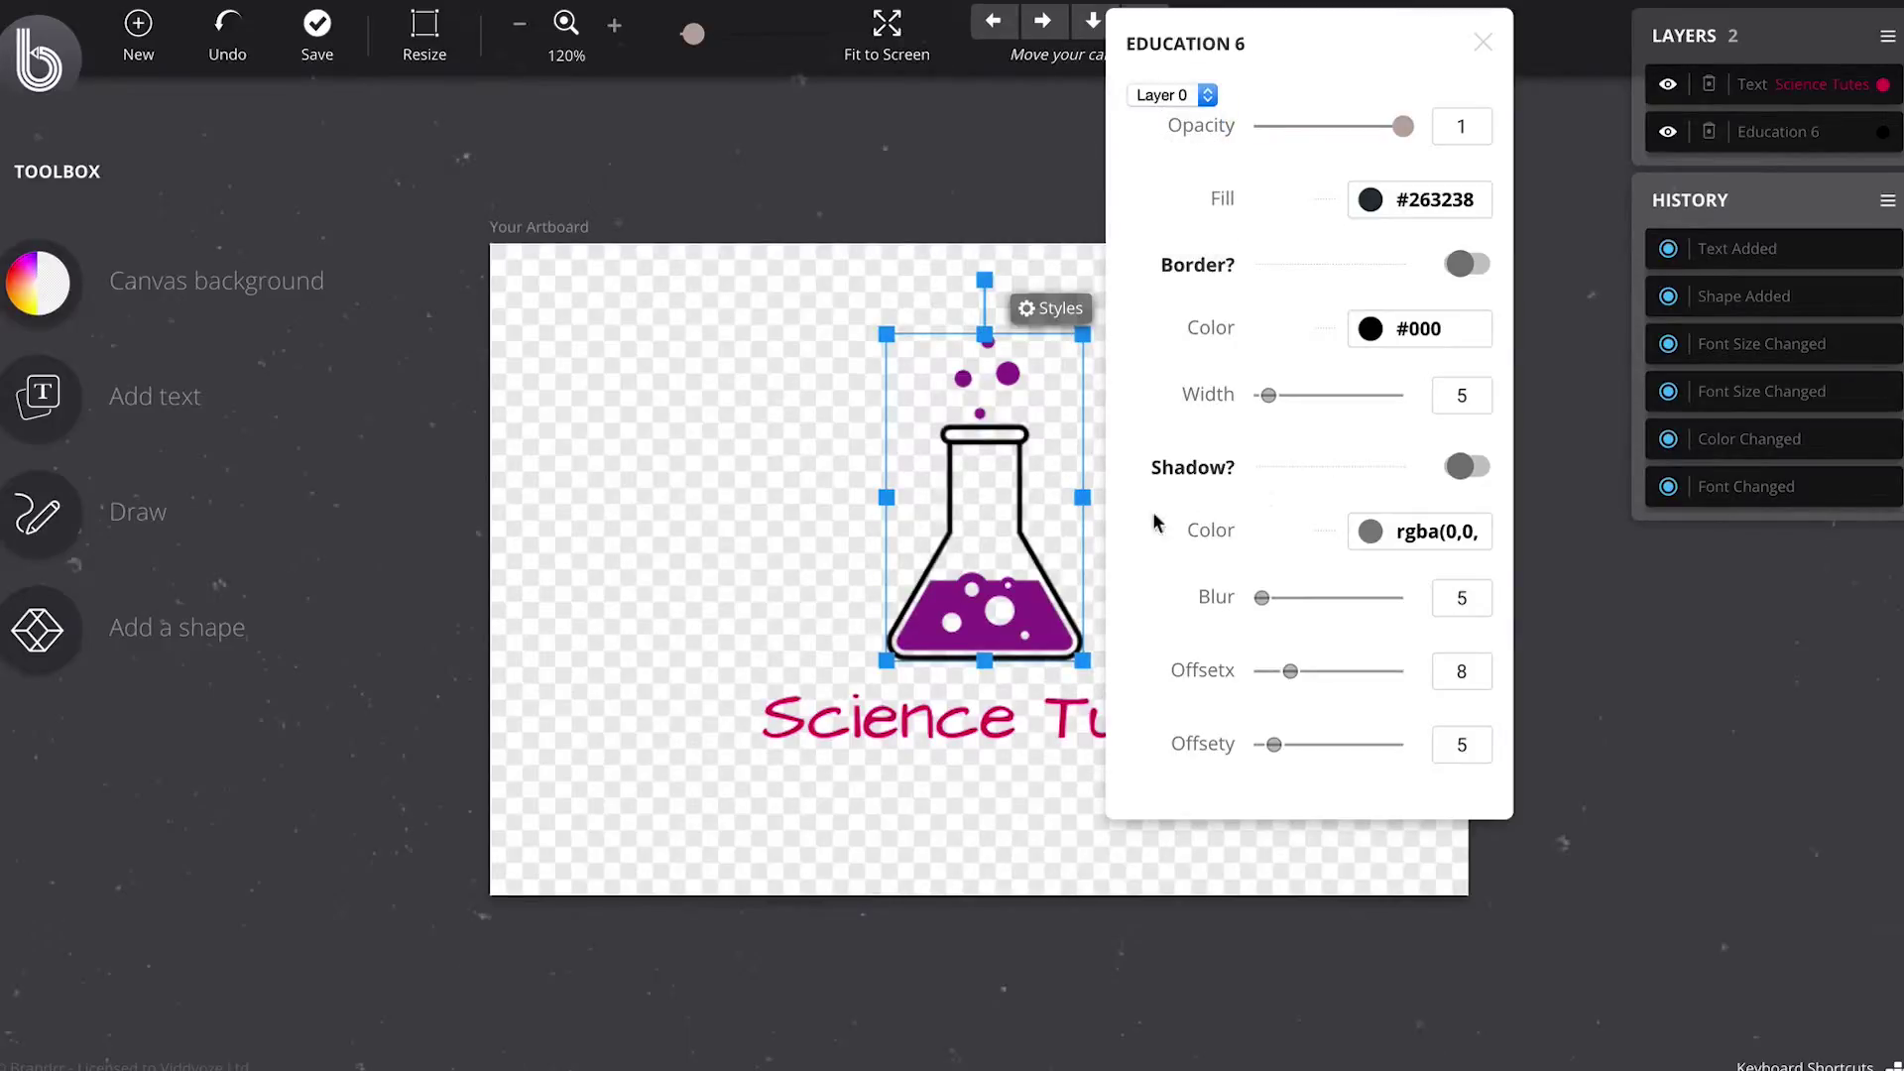
pyautogui.click(1190, 103)
pyautogui.click(1187, 95)
pyautogui.click(1188, 94)
pyautogui.click(1202, 67)
pyautogui.click(1170, 95)
pyautogui.click(1203, 116)
pyautogui.click(1423, 202)
pyautogui.moveTo(1454, 349)
pyautogui.mouseDown()
pyautogui.moveTo(1441, 357)
pyautogui.moveTo(1526, 370)
pyautogui.moveTo(1354, 350)
pyautogui.moveTo(1422, 474)
pyautogui.moveTo(1394, 281)
pyautogui.moveTo(1441, 390)
pyautogui.moveTo(1374, 466)
pyautogui.mouseUp()
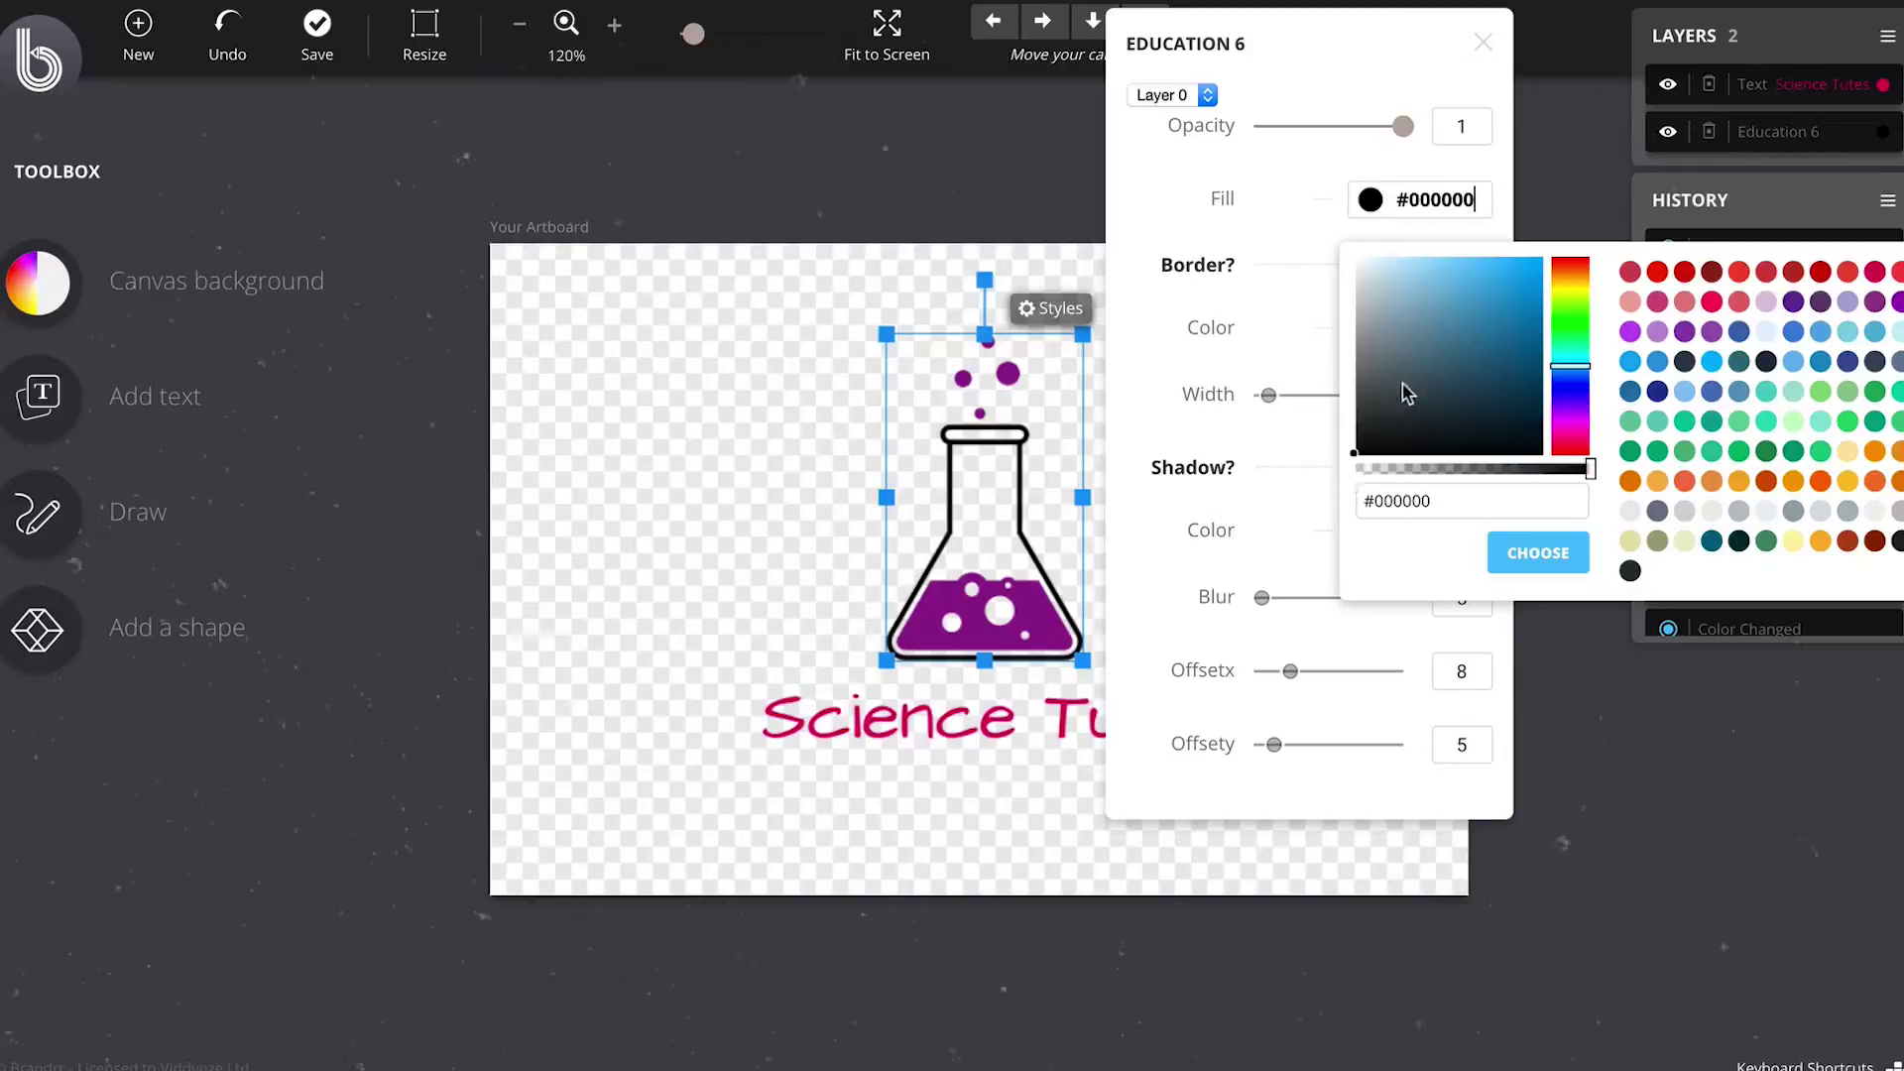
pyautogui.click(1517, 551)
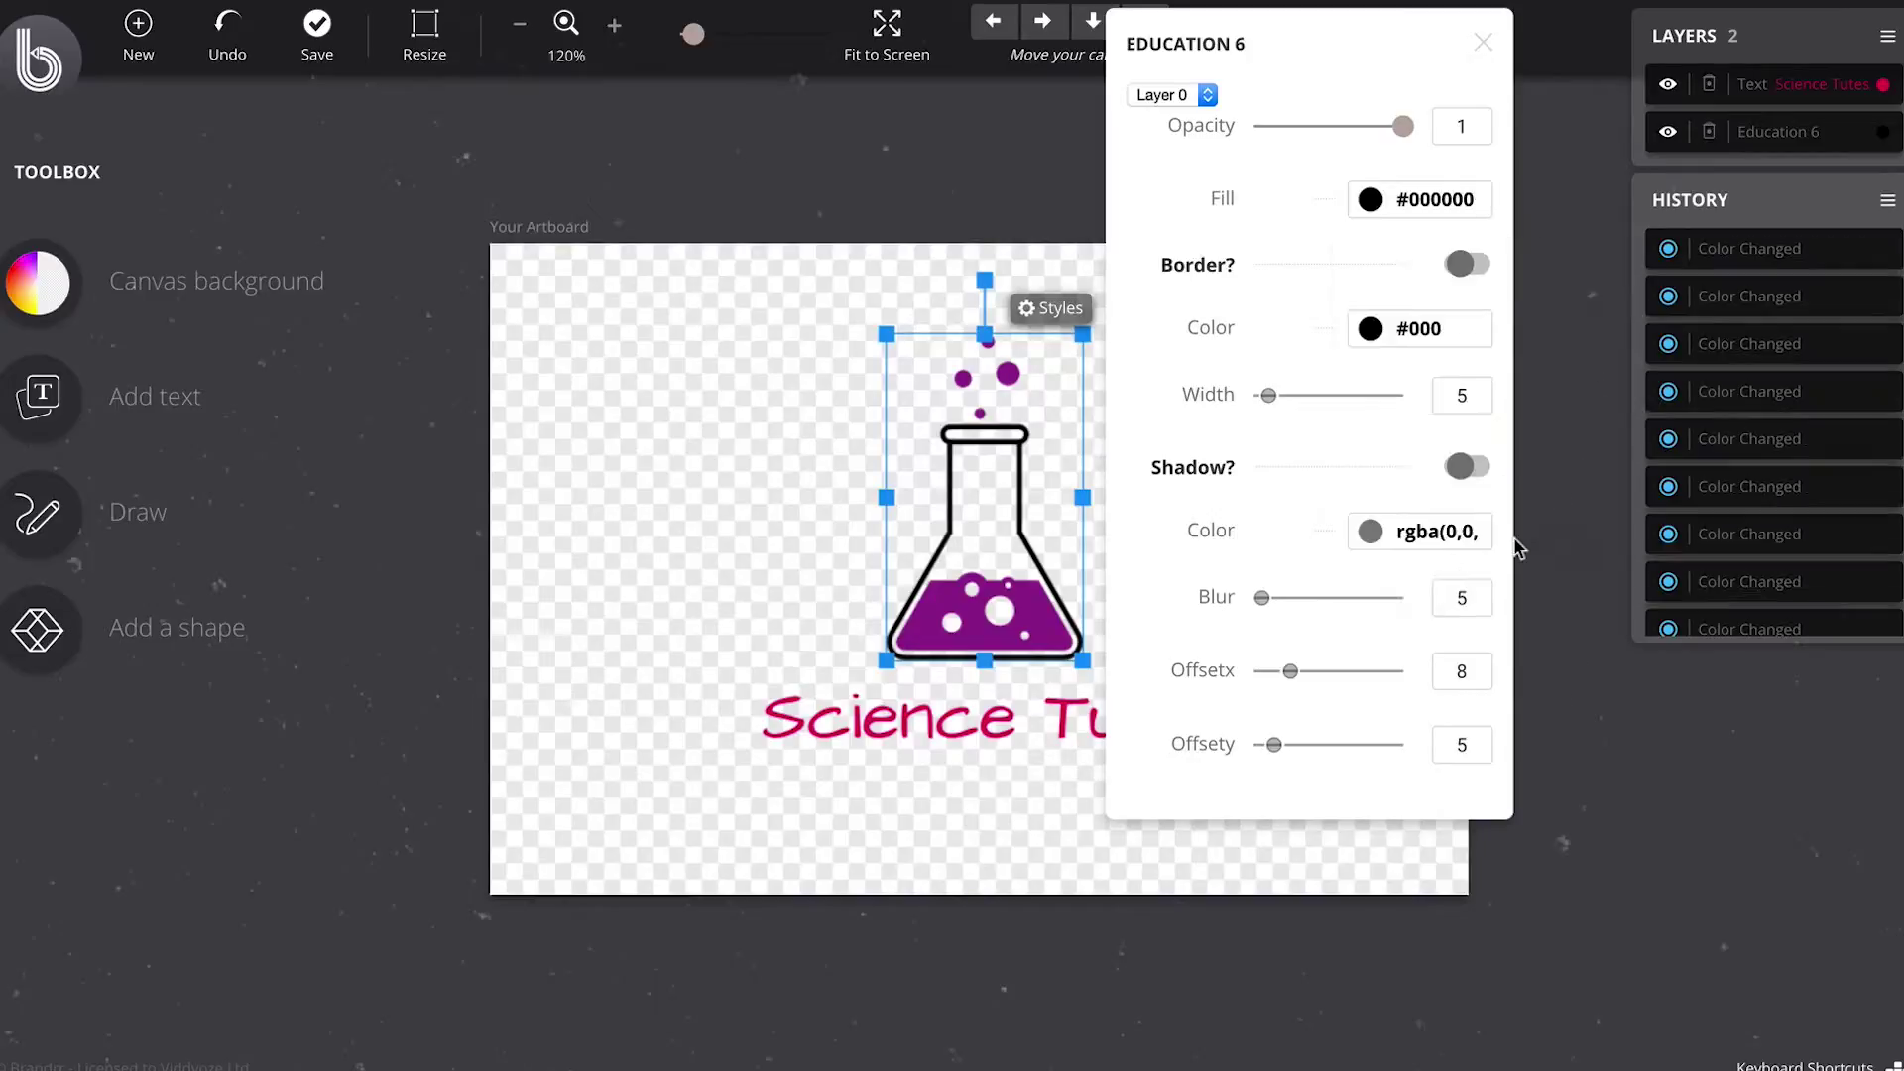
# Step: Set the fill of the flask shape's Layer 1 to a muted red
pyautogui.click(1194, 99)
pyautogui.click(1186, 117)
pyautogui.click(1371, 200)
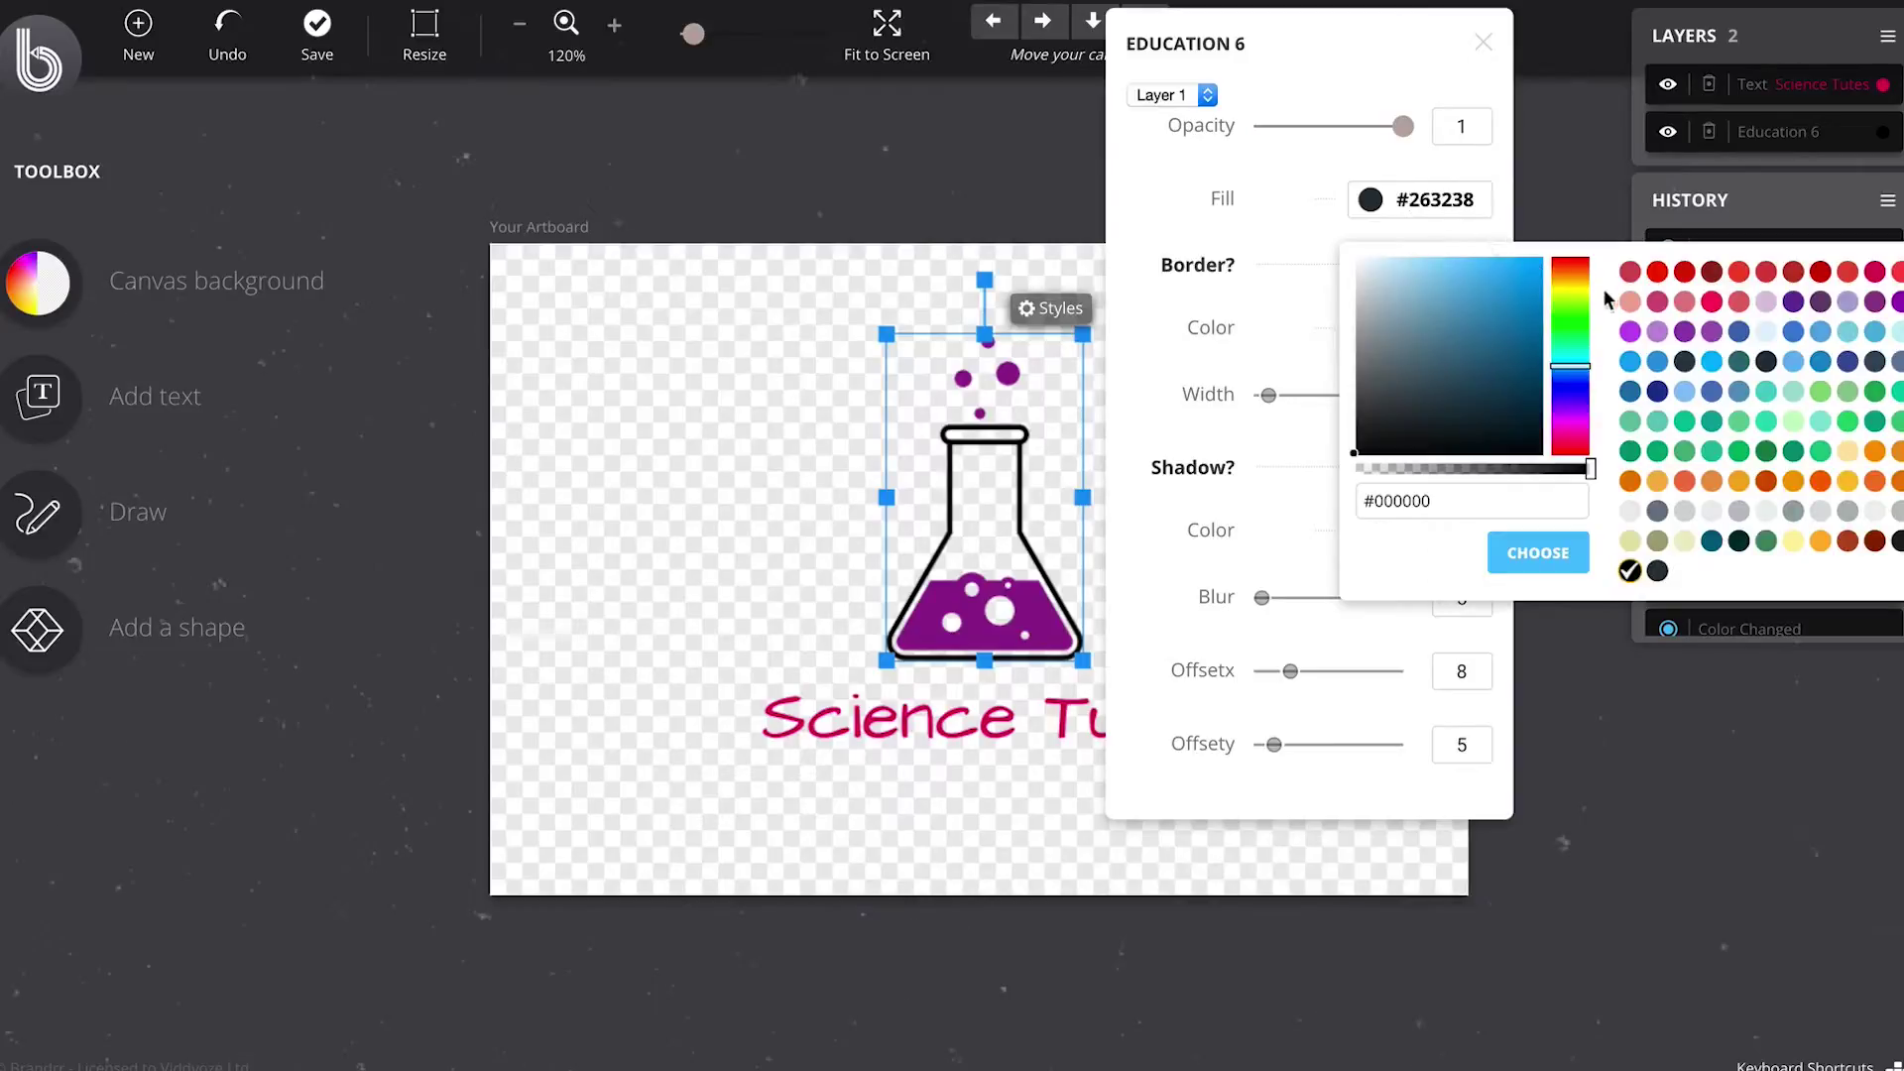
pyautogui.click(1630, 276)
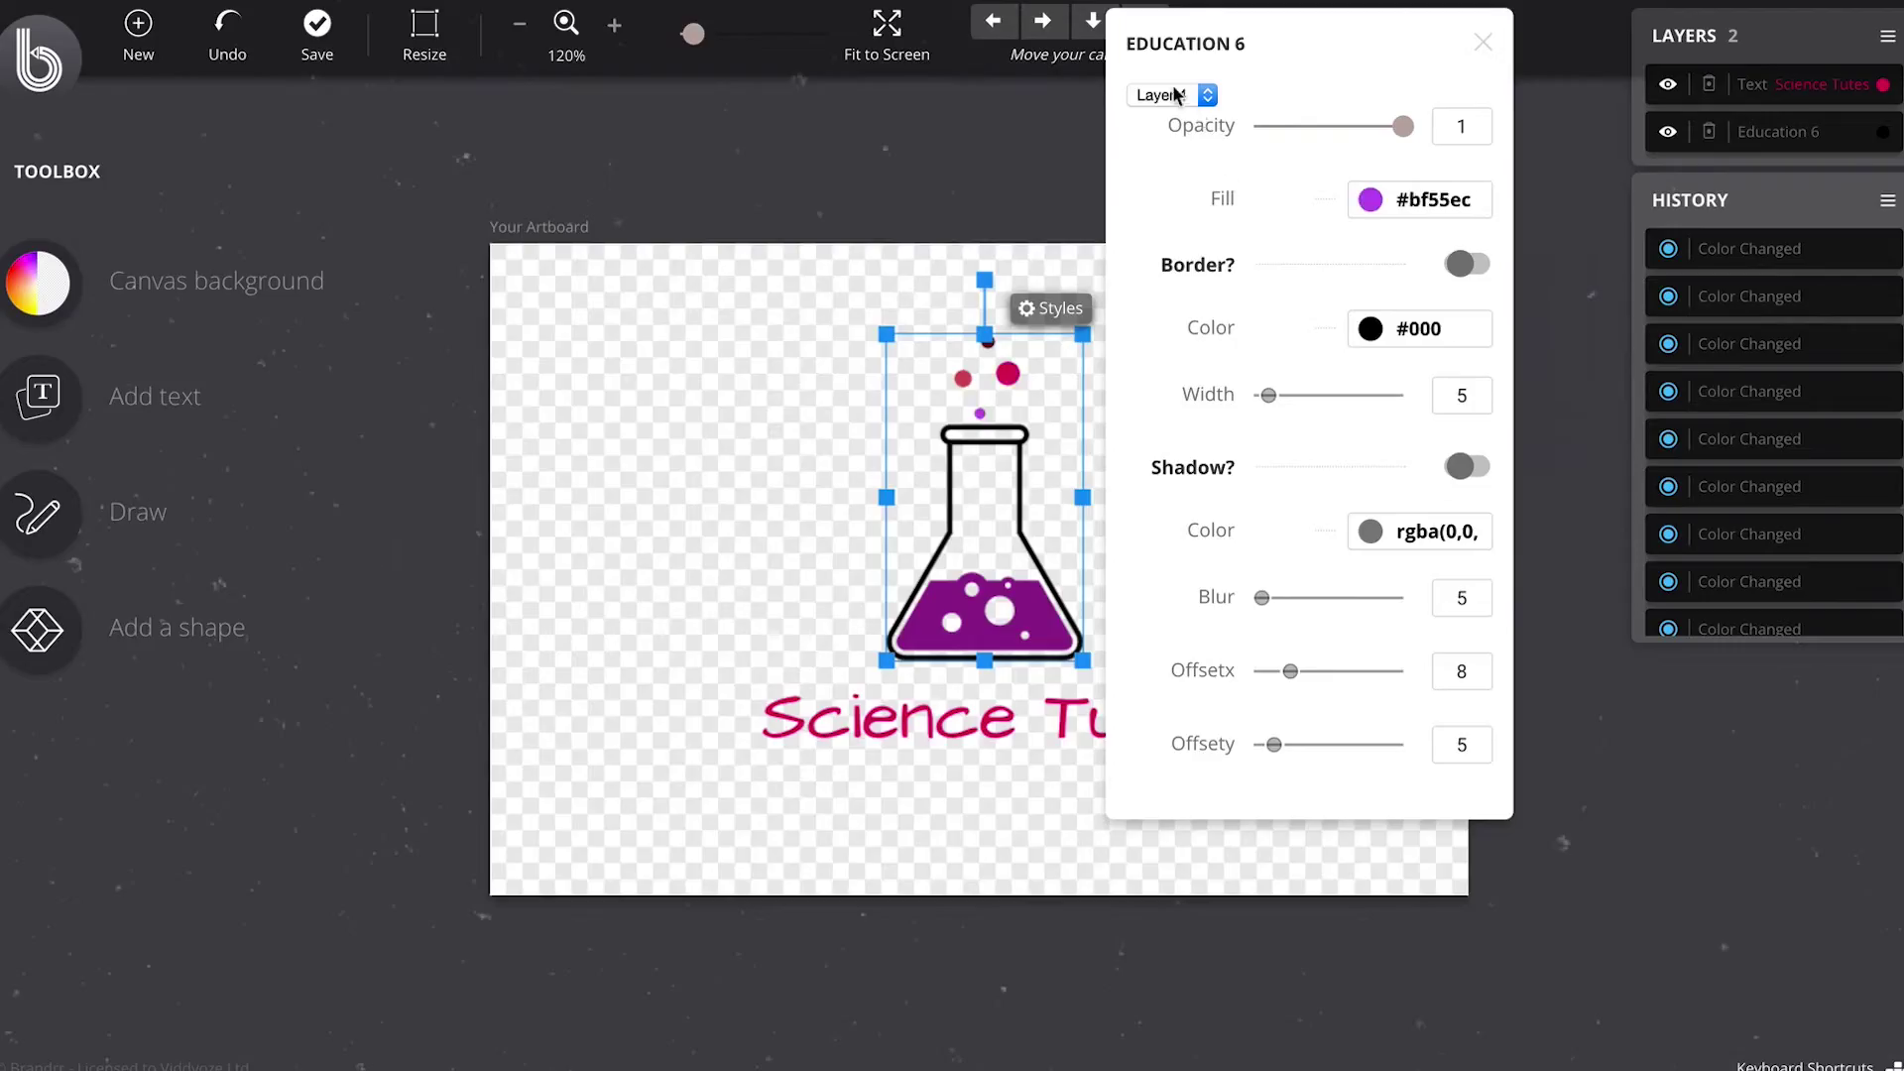
# Step: Set the fill of the flask shape's Layer 5, the liquid, to #f64747 and close the styles
pyautogui.click(1172, 86)
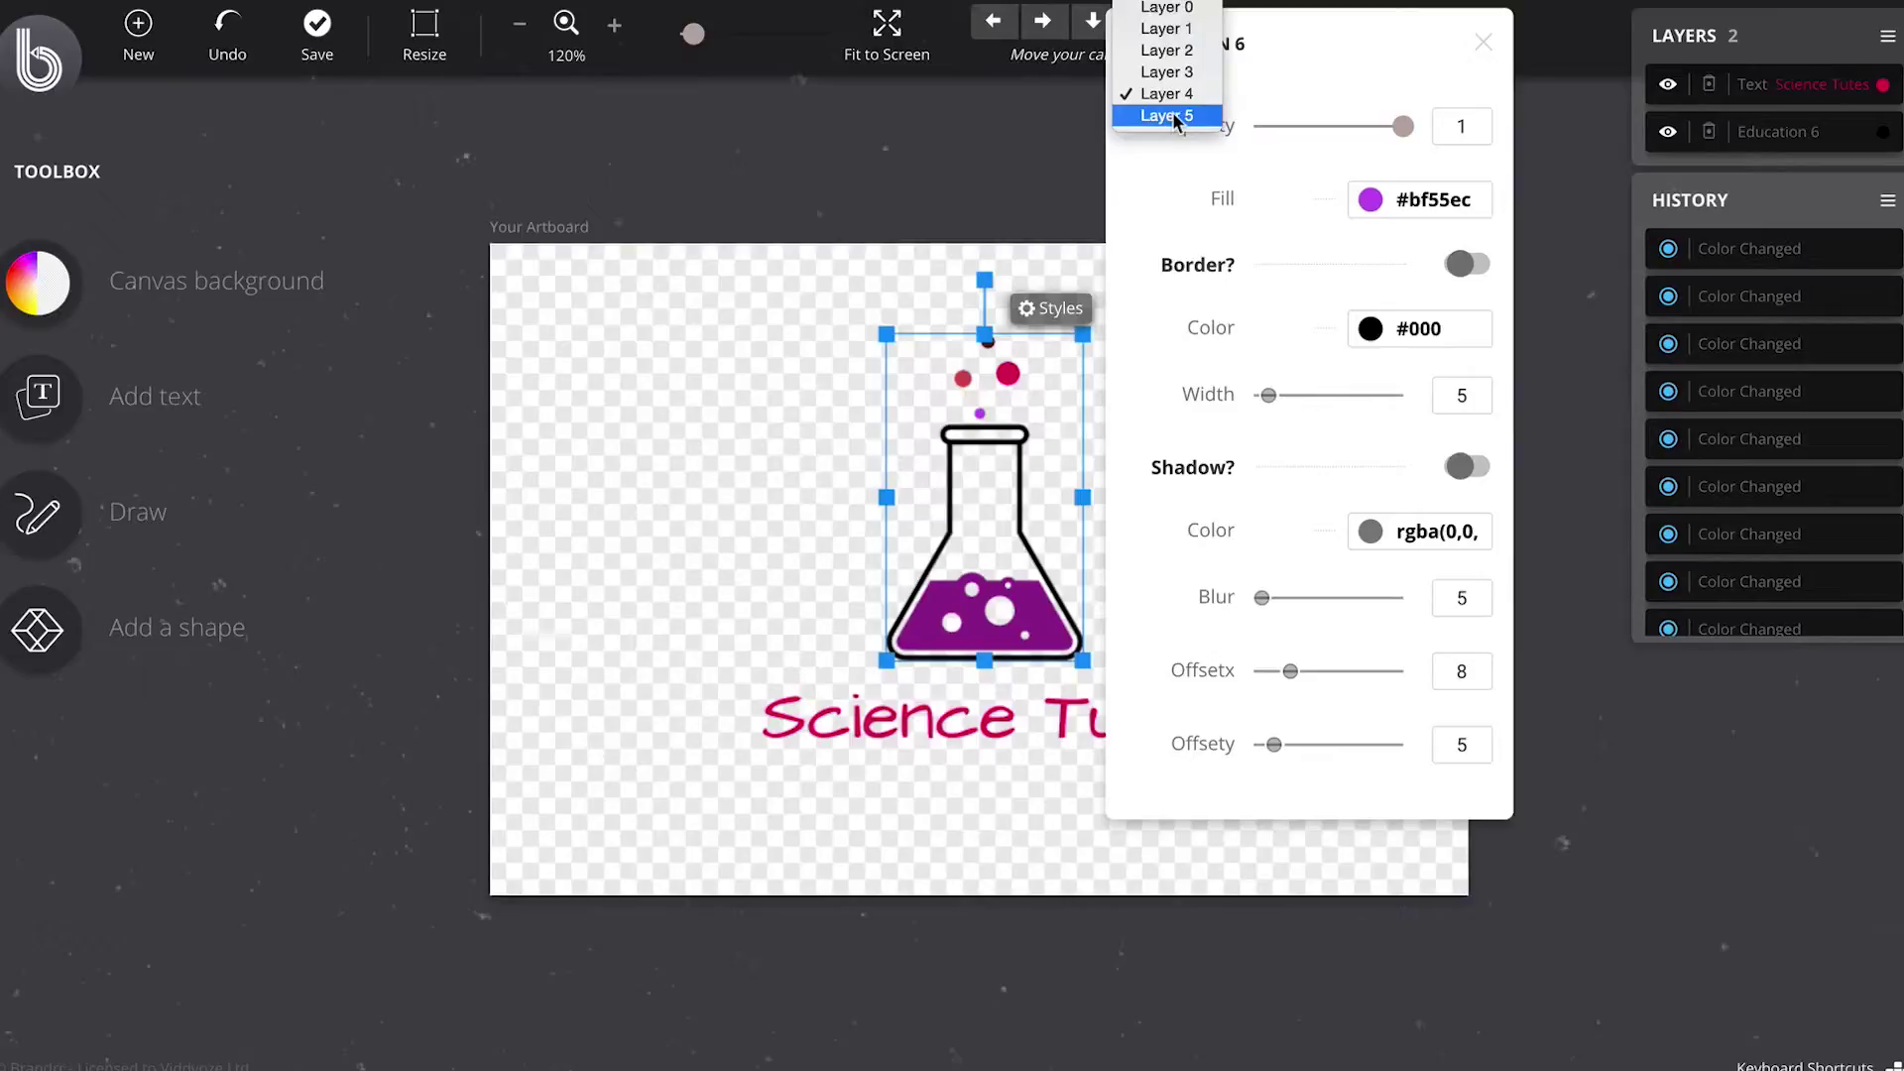
pyautogui.click(1172, 113)
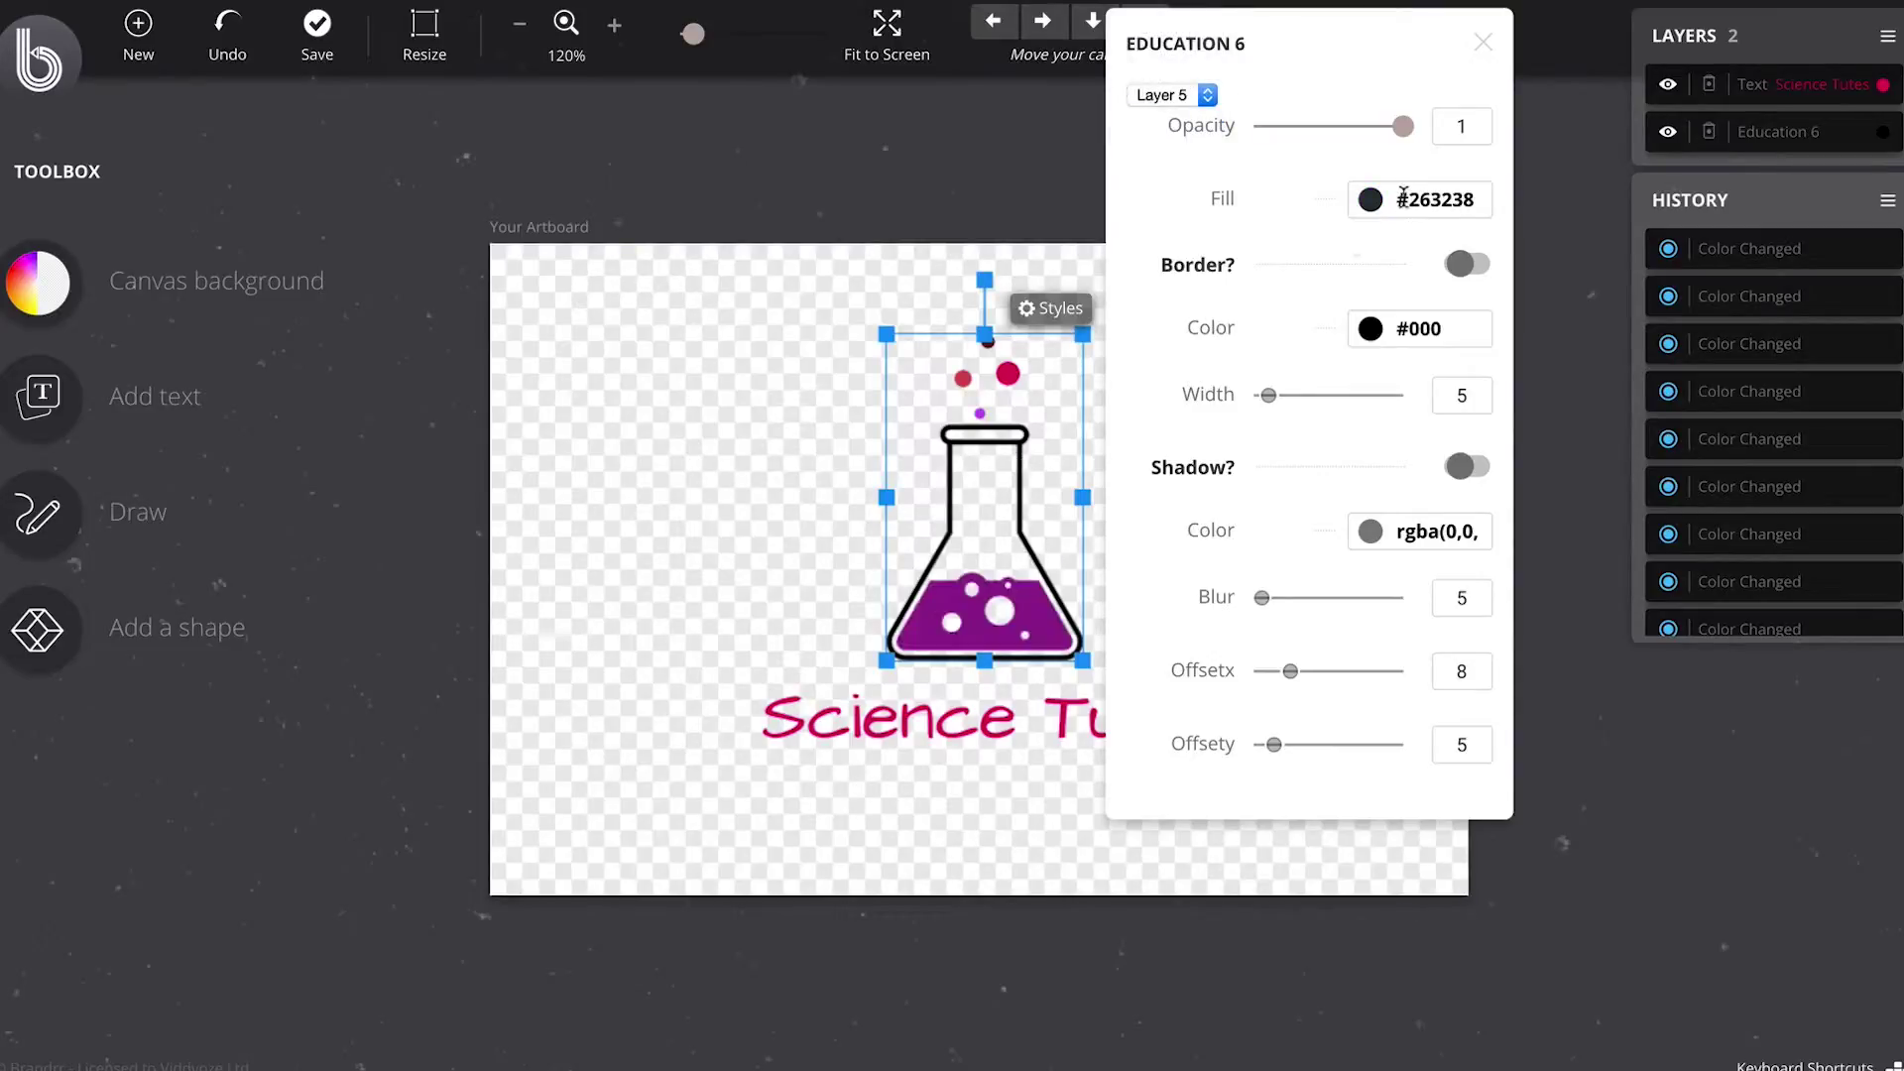
pyautogui.click(1409, 200)
pyautogui.click(1896, 275)
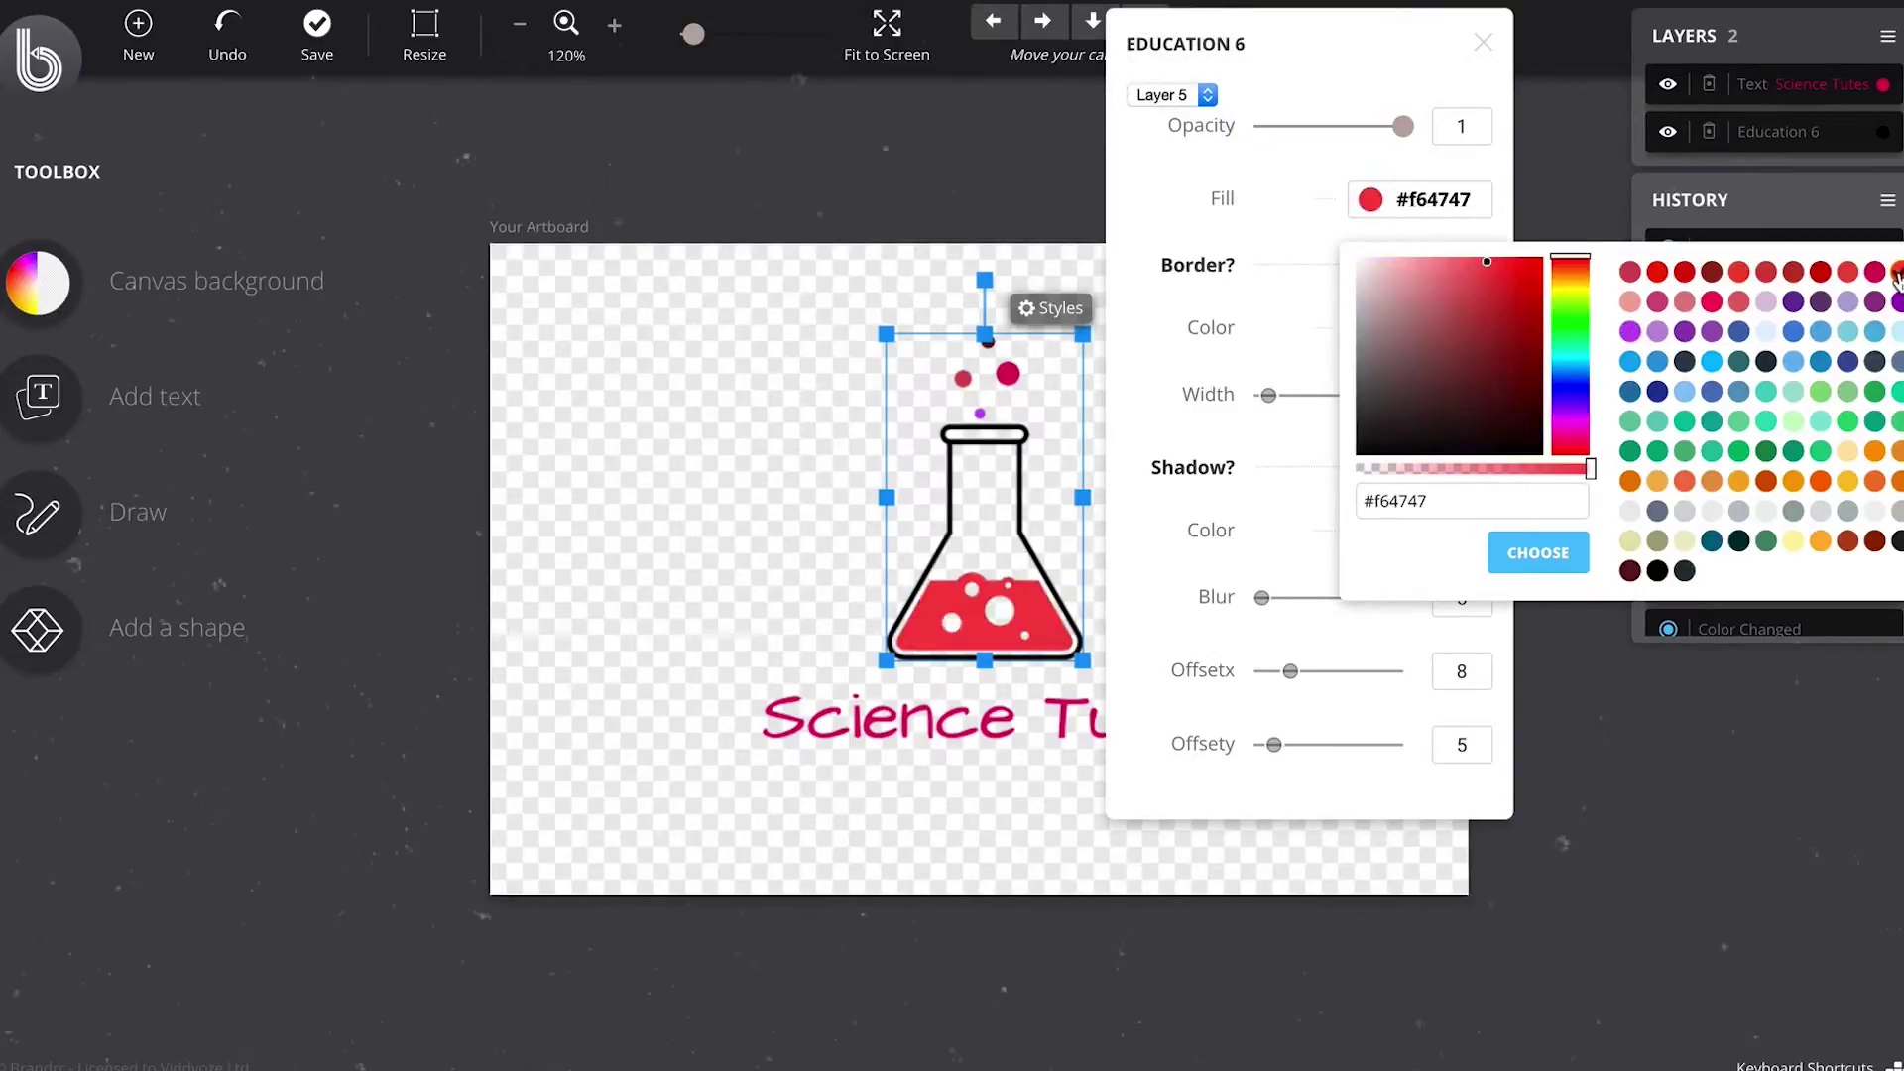
pyautogui.click(1535, 553)
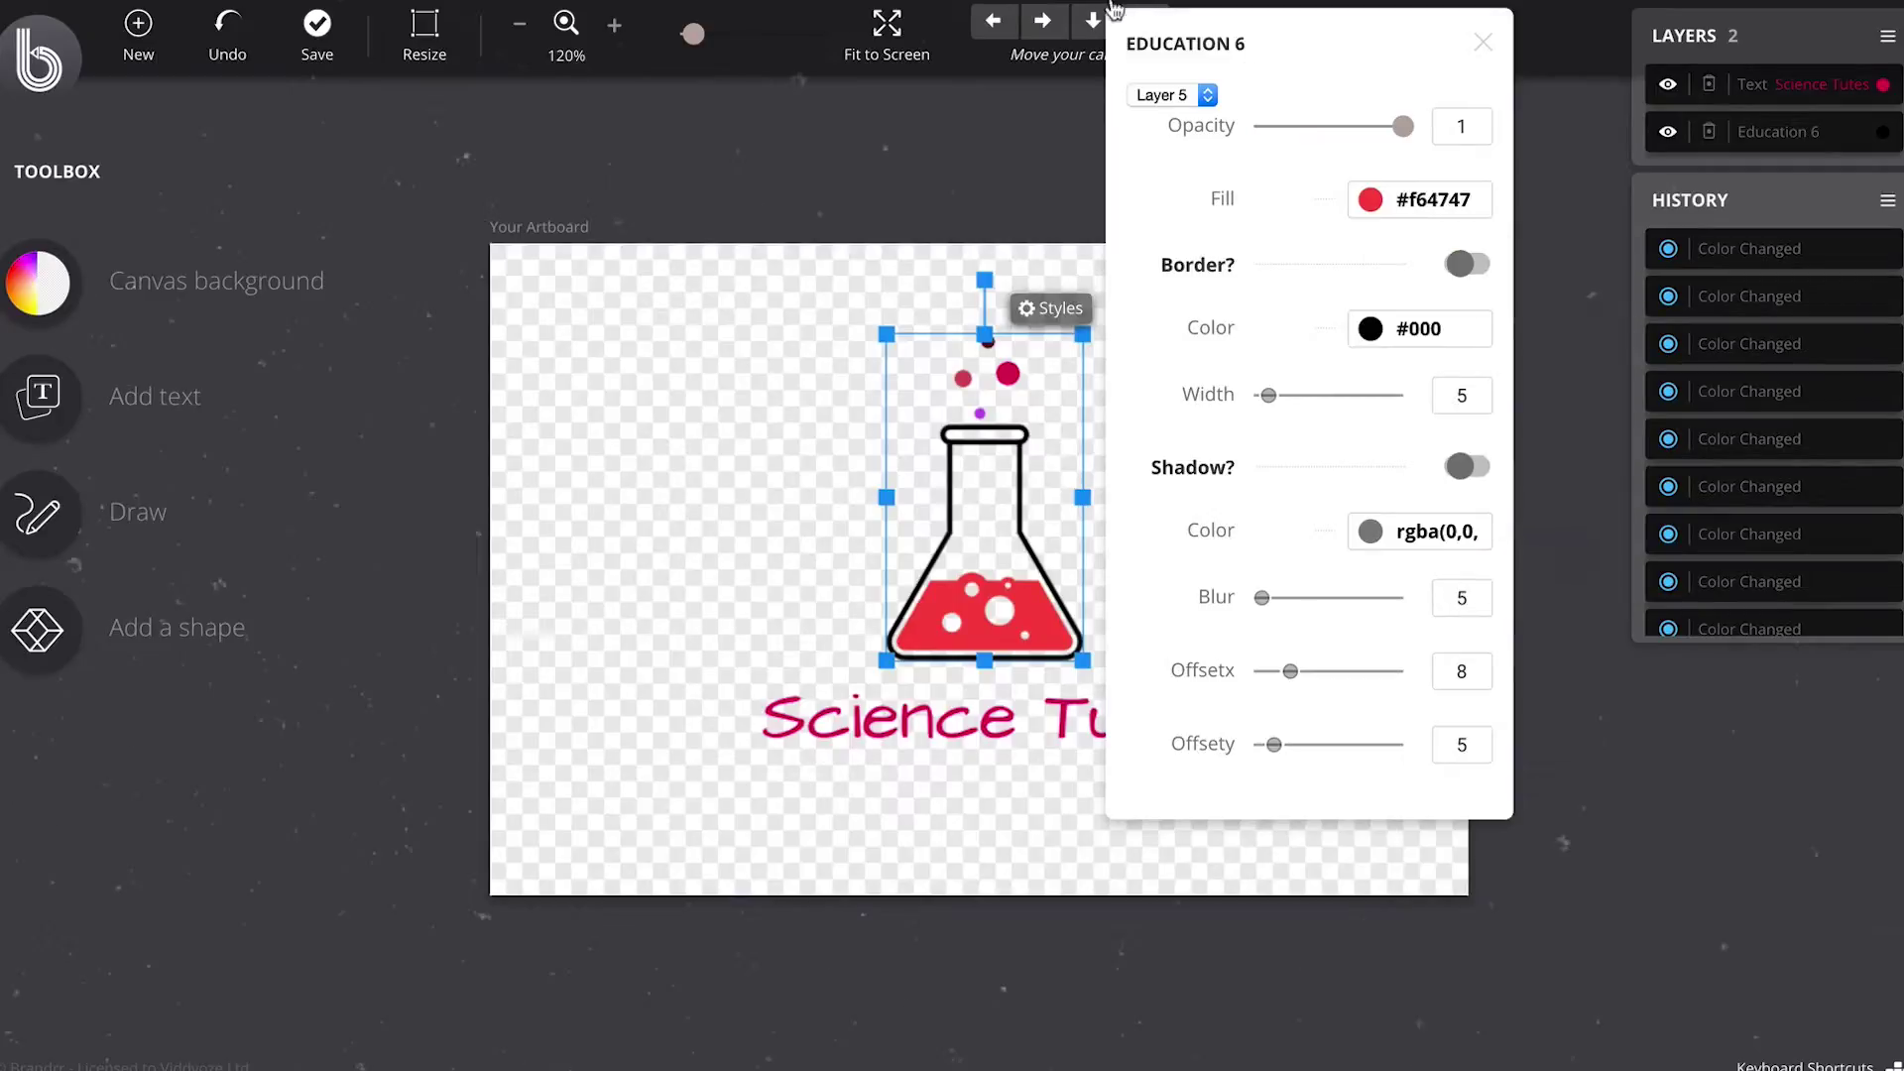
pyautogui.click(1483, 42)
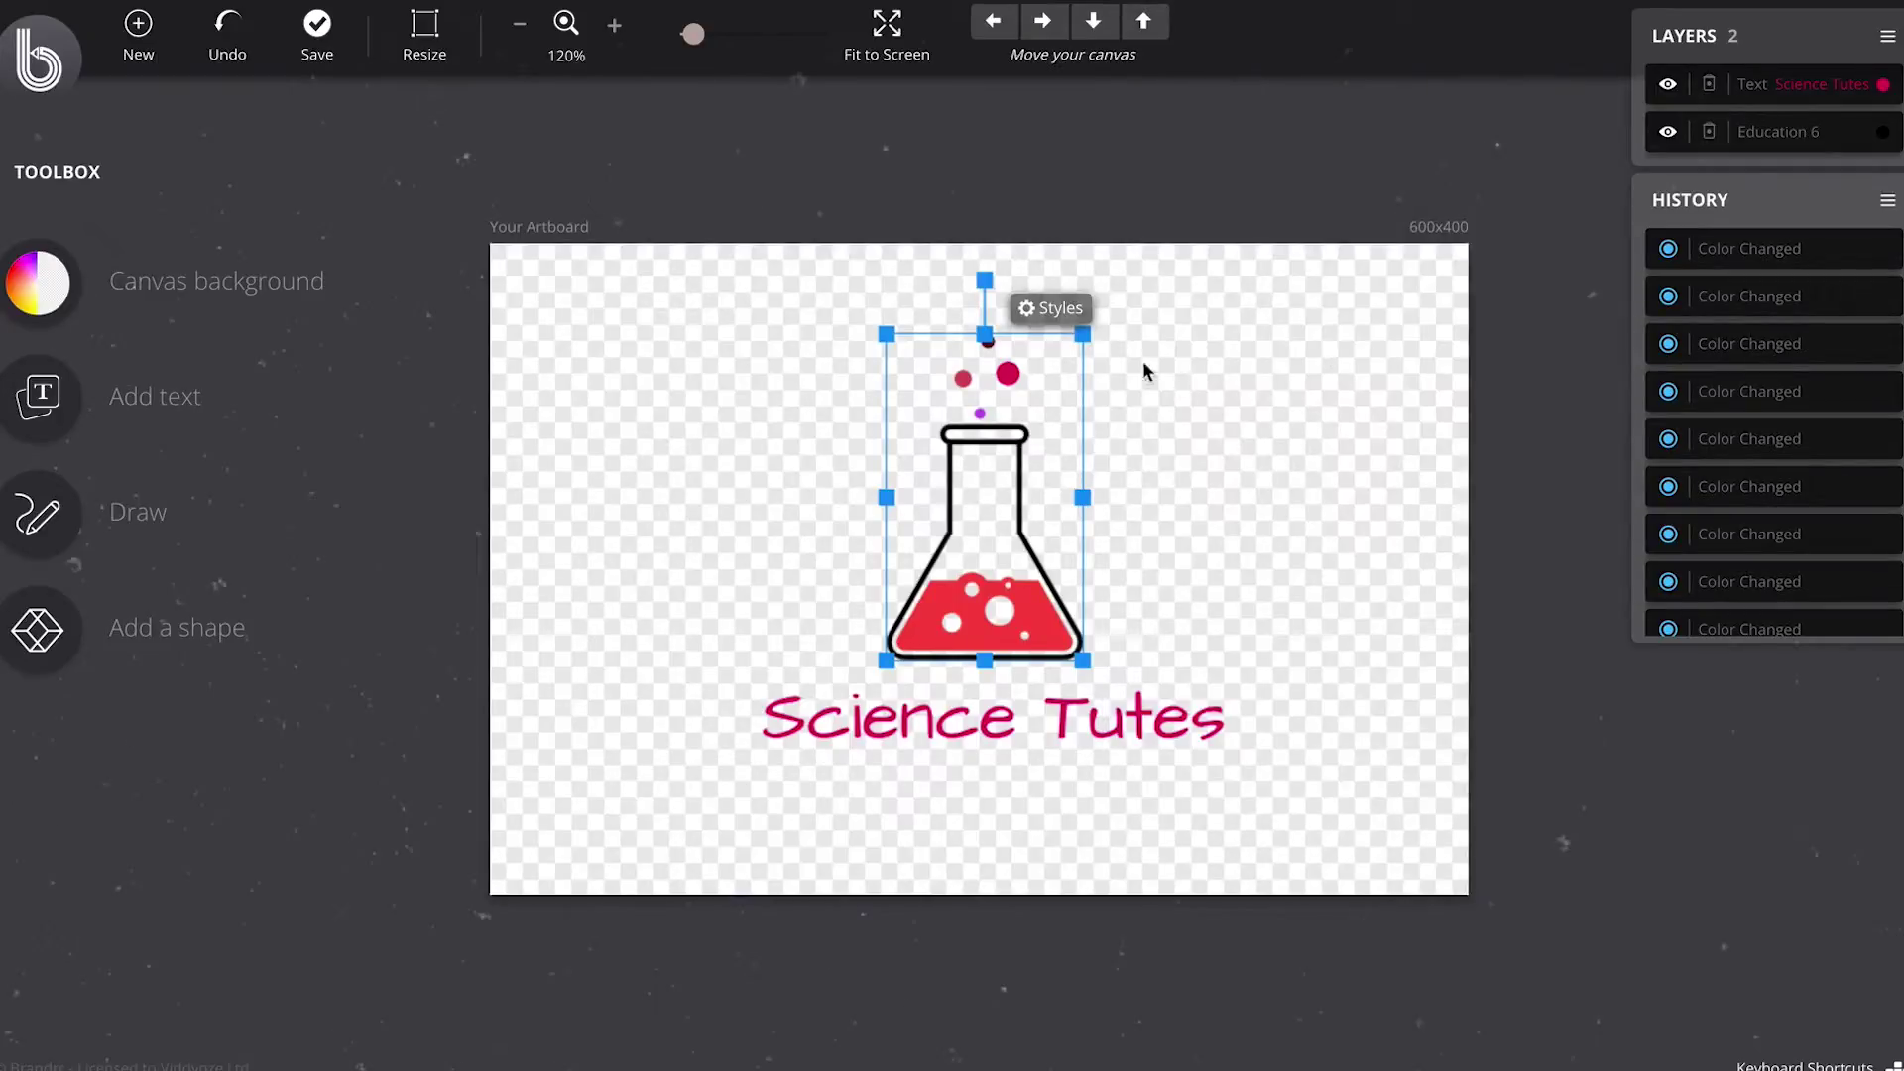
# Step: Enlarge the flask to fill most of the artboard's height, center it above the "Science Tutes" text and deselect it
pyautogui.moveTo(1083, 661); pyautogui.dragTo(1047, 619)
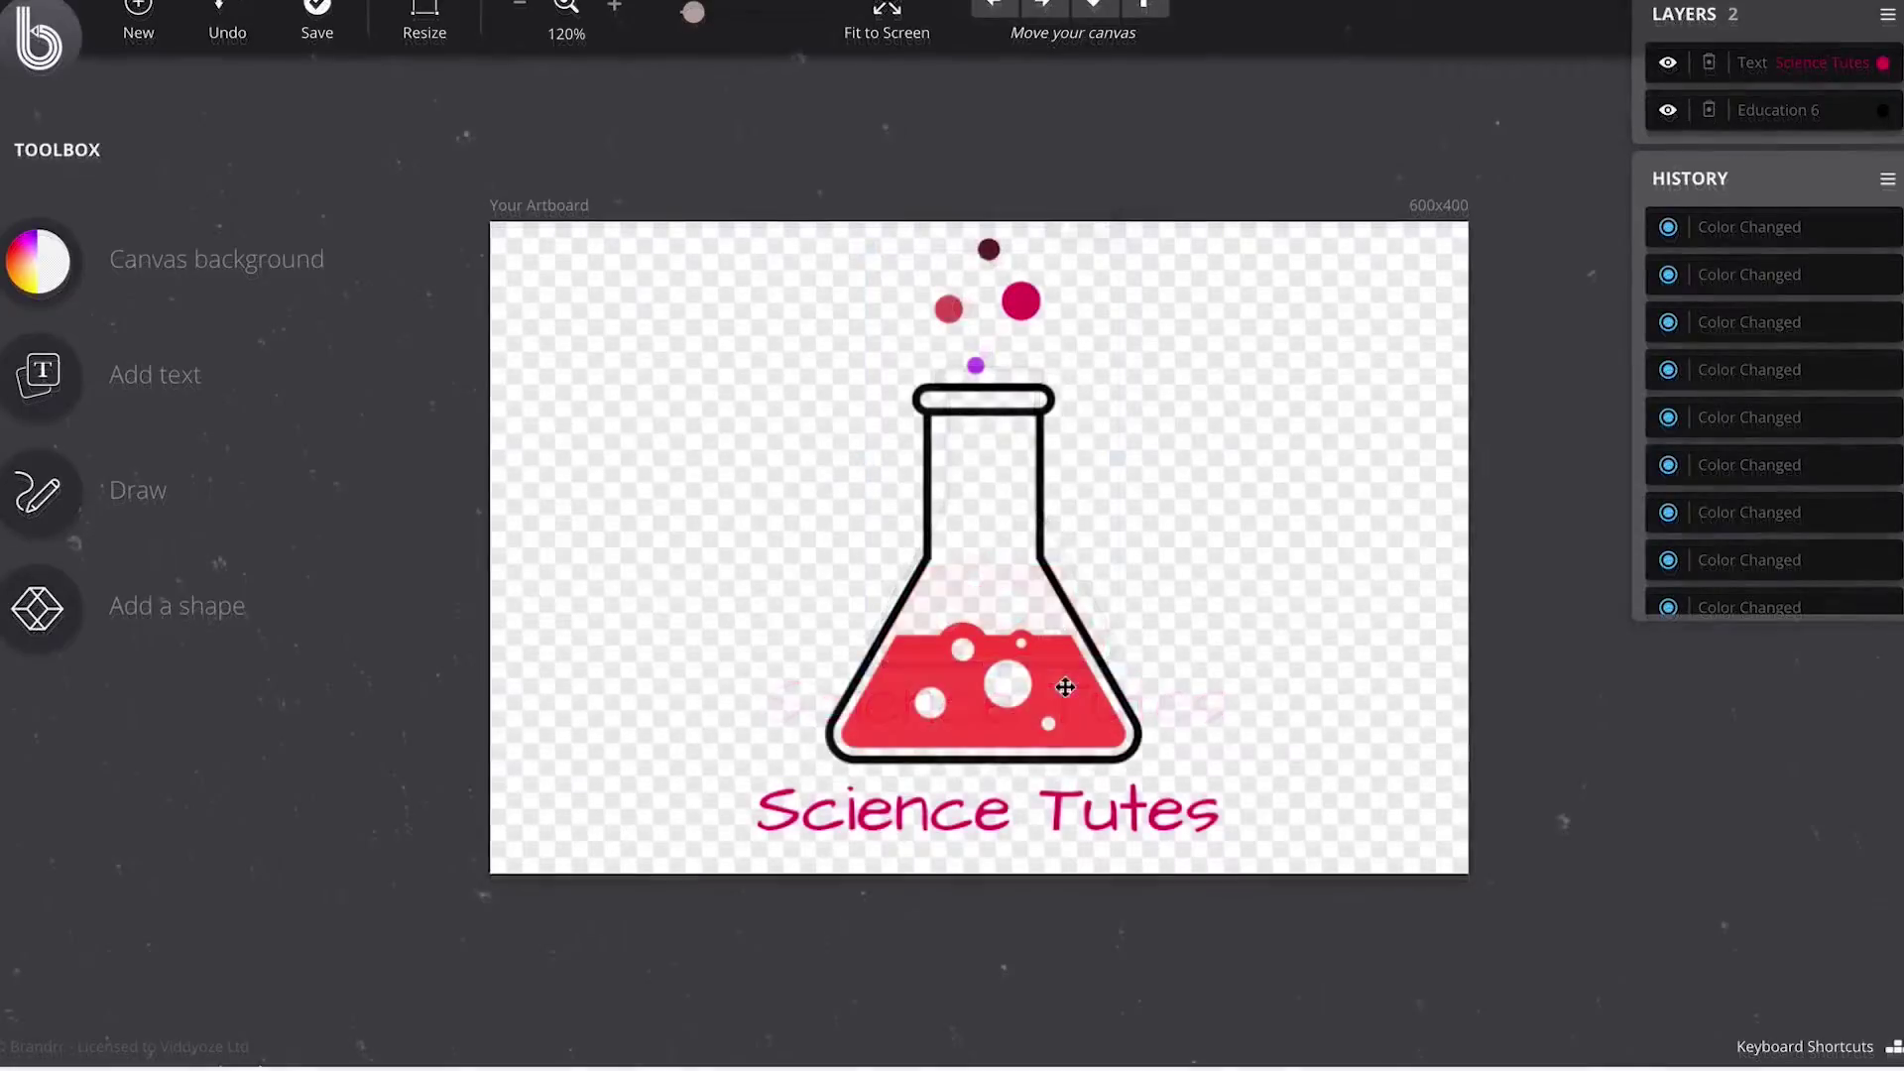
pyautogui.moveTo(1028, 684); pyautogui.dragTo(1033, 682)
pyautogui.click(1410, 678)
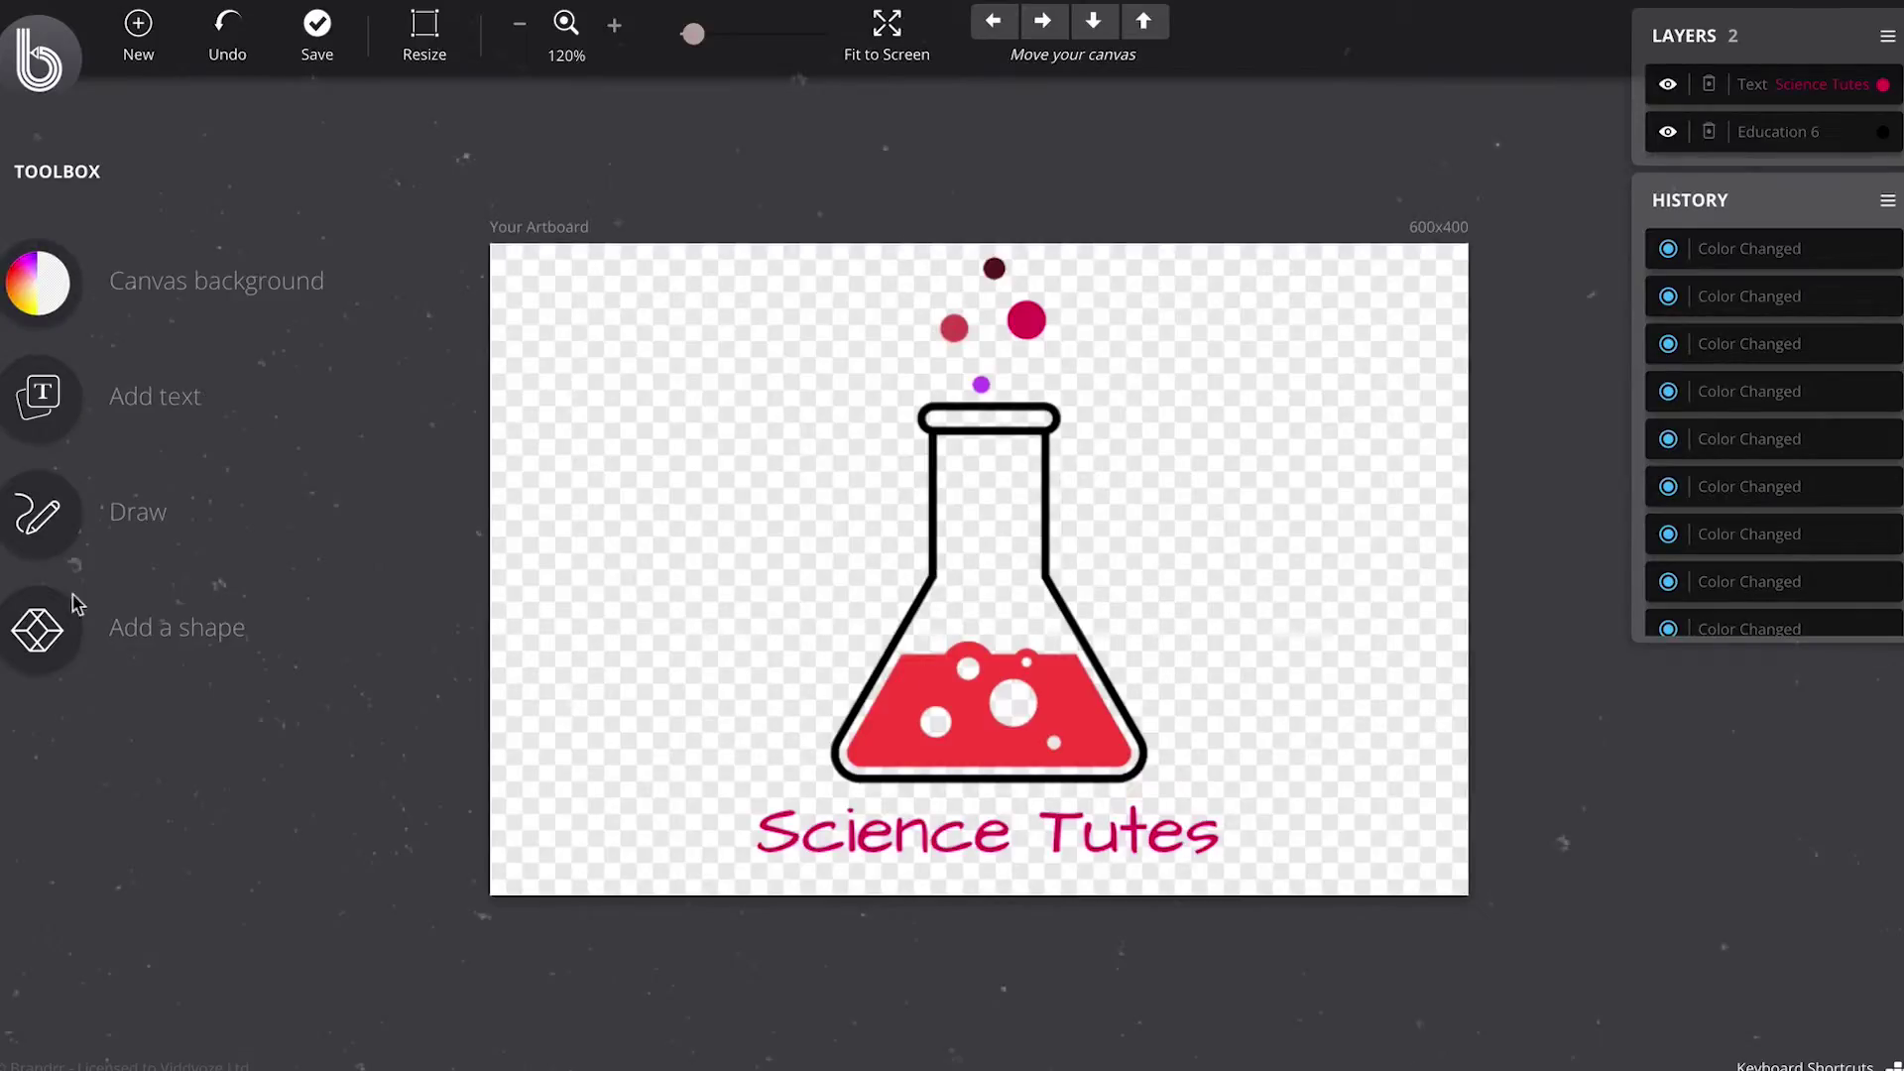
pyautogui.click(318, 34)
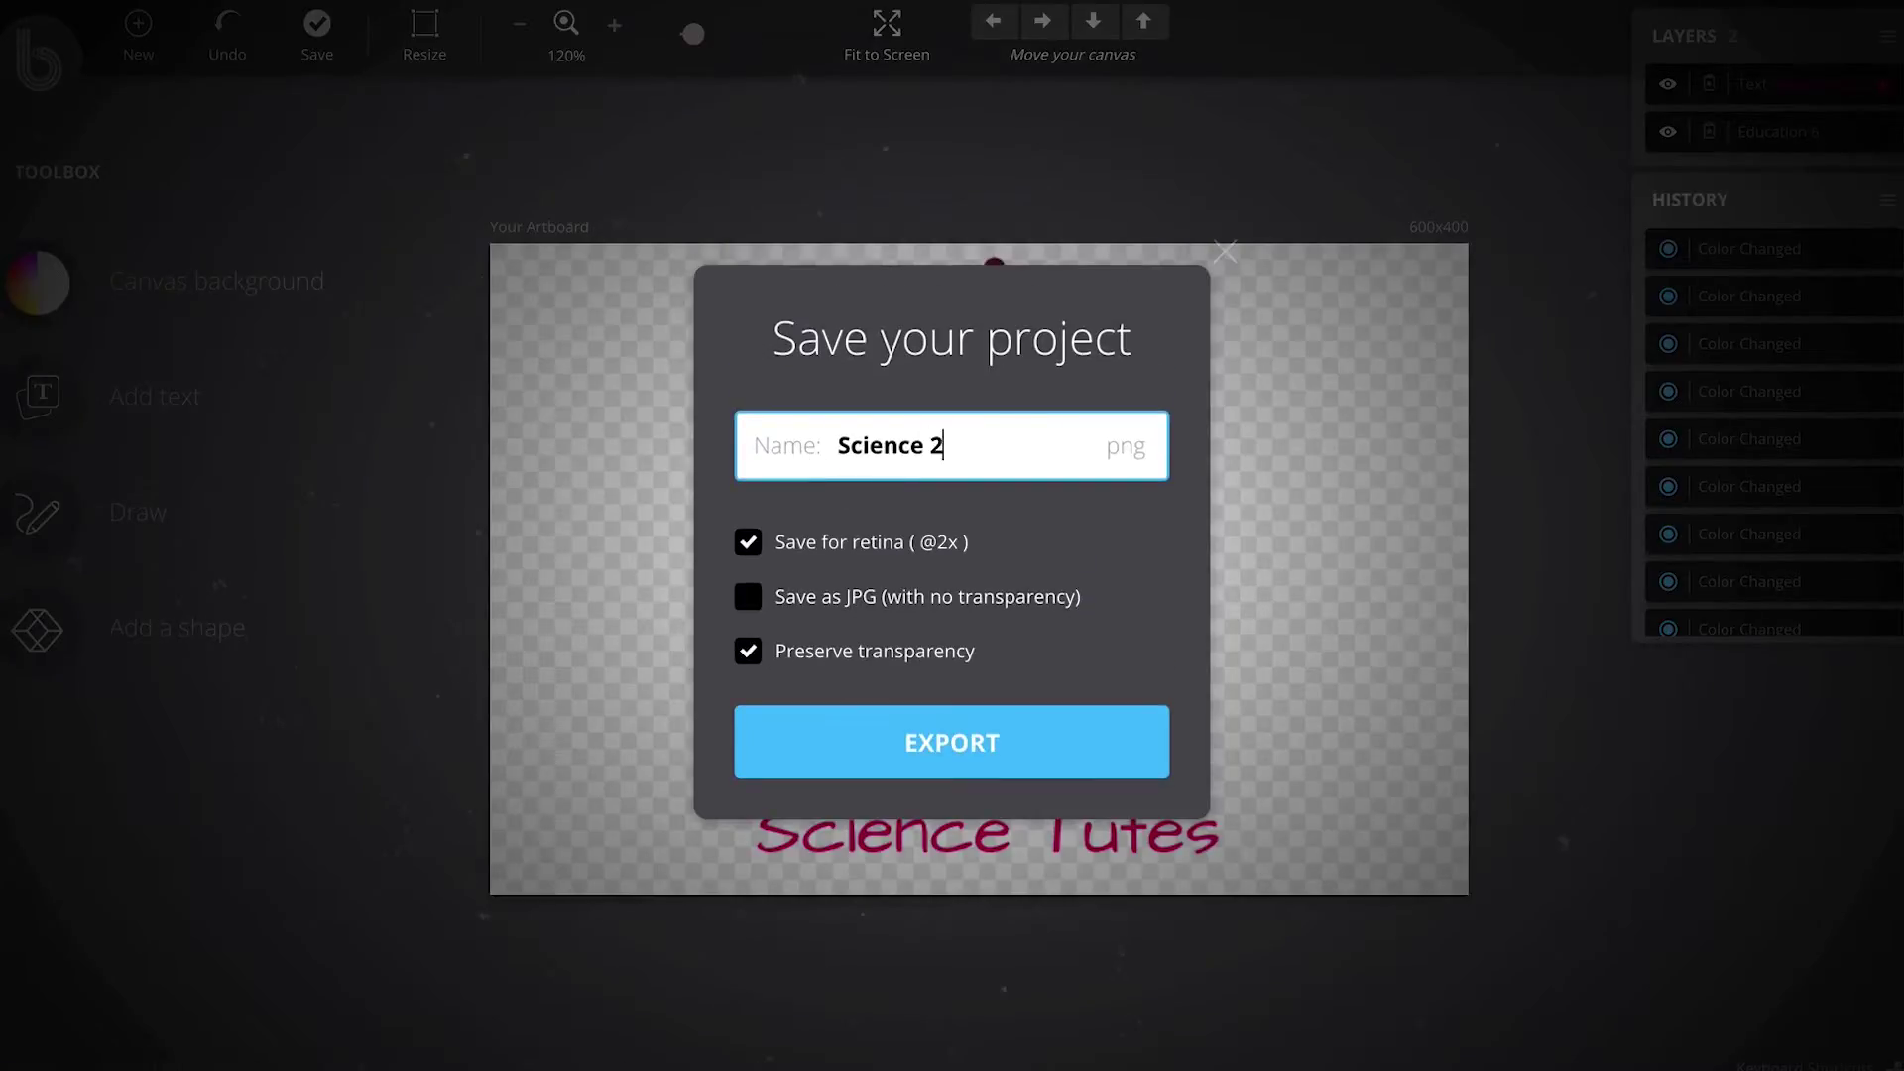
pyautogui.click(990, 739)
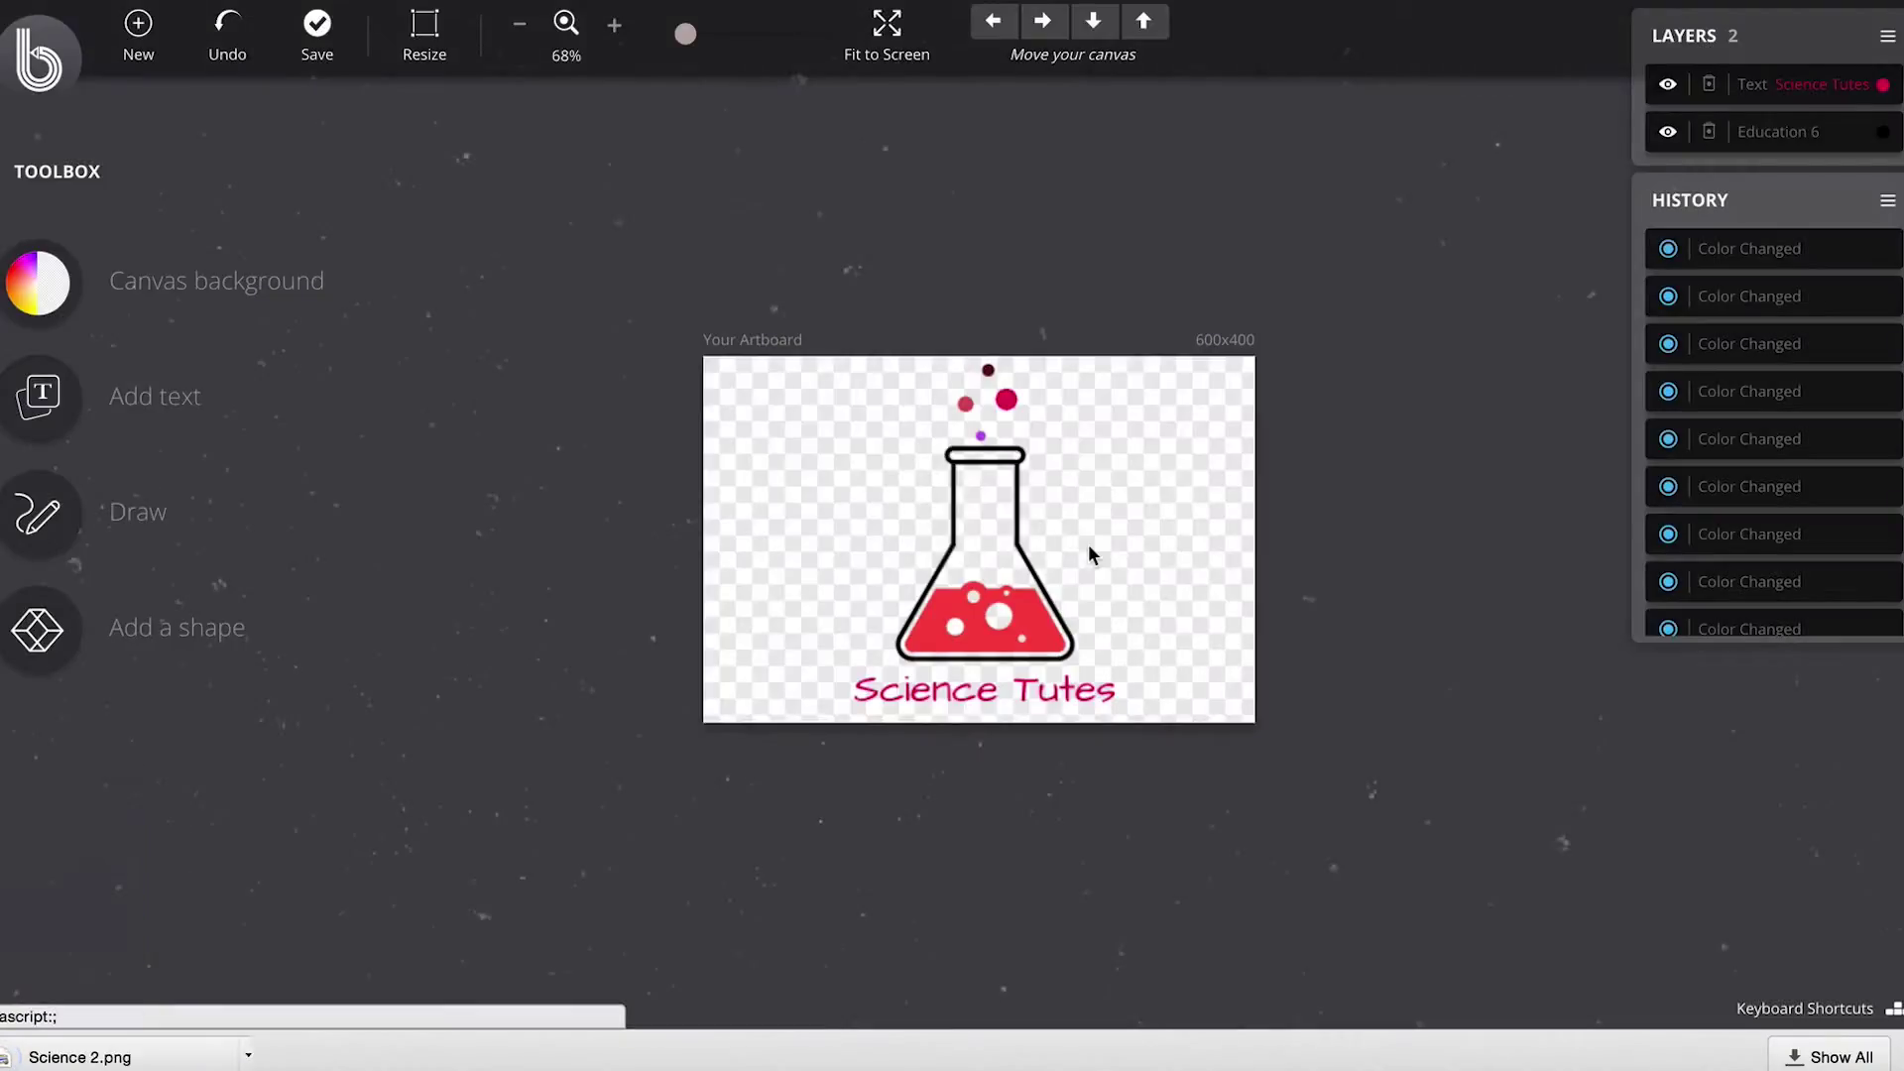
# Step: Open the exported Science 2.png, shrink its preview window to view the whole logo, and close the preview
pyautogui.click(126, 1056)
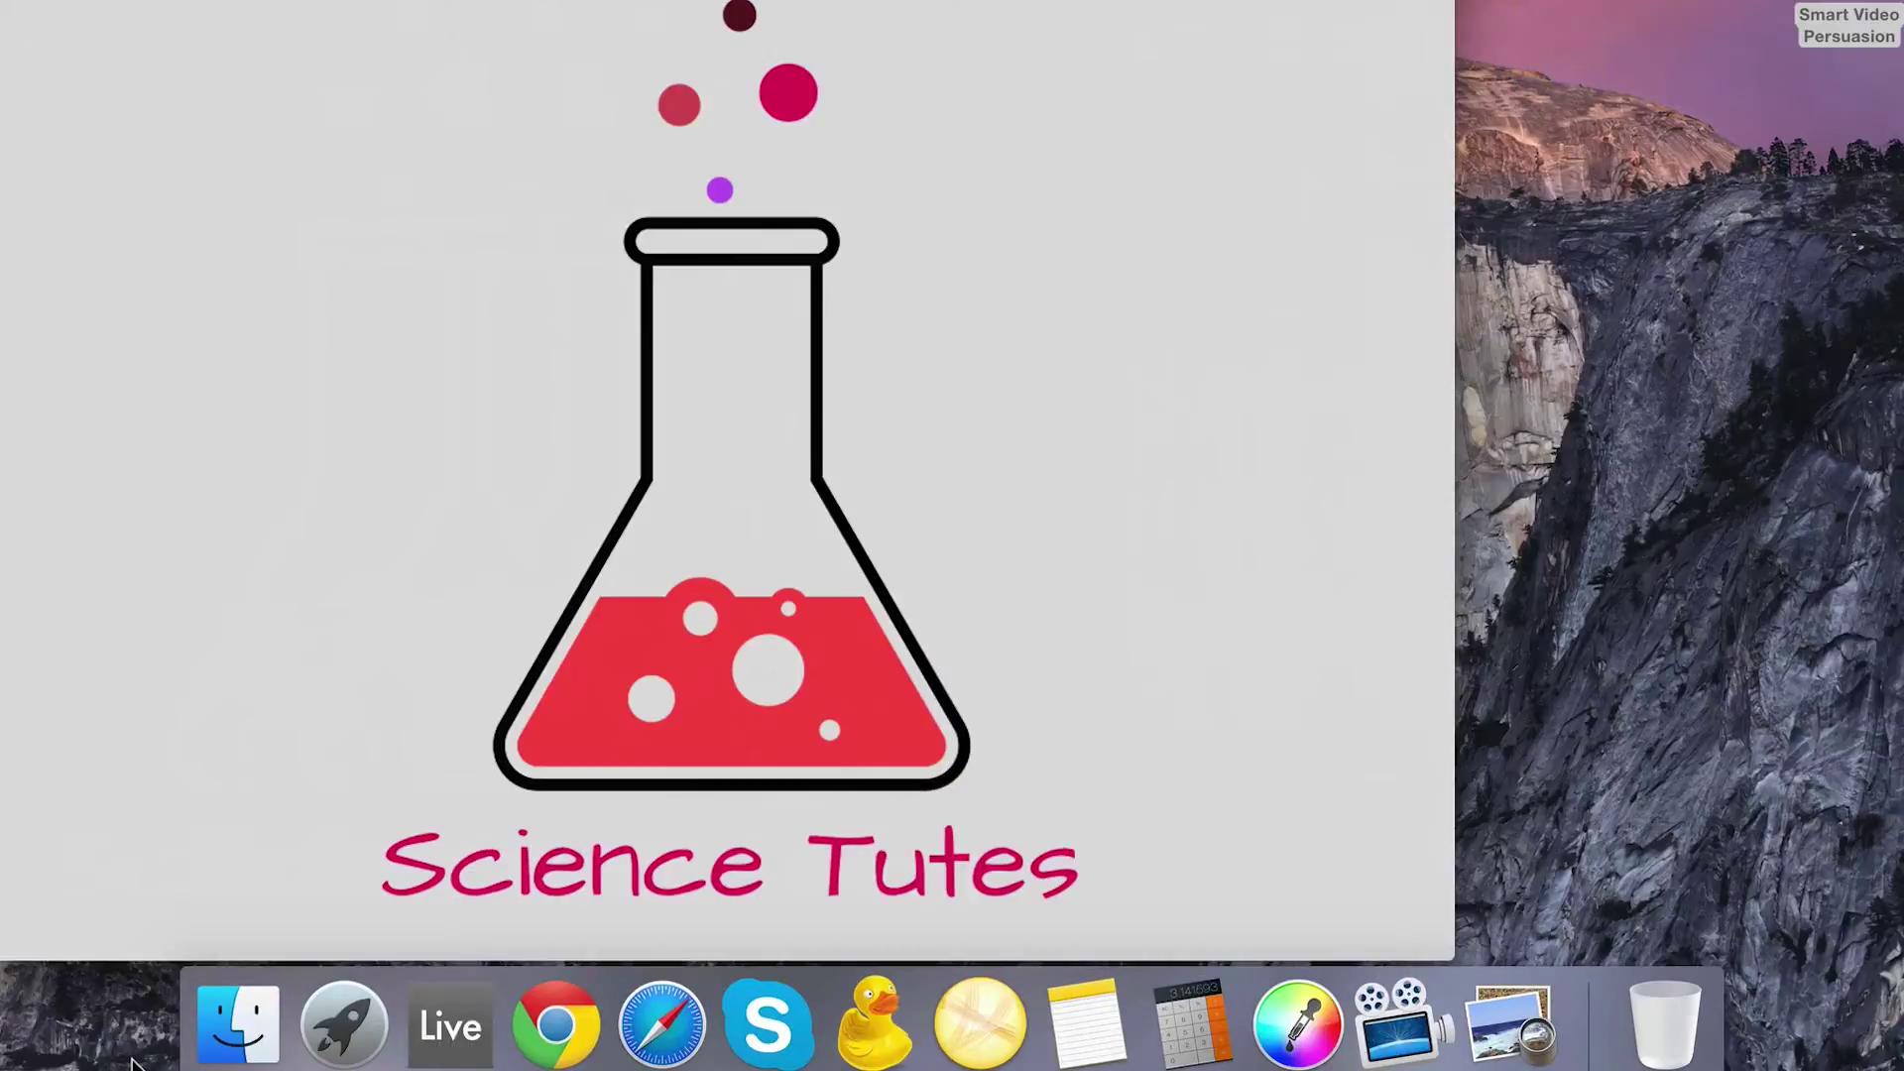
pyautogui.moveTo(1448, 965); pyautogui.dragTo(1413, 624)
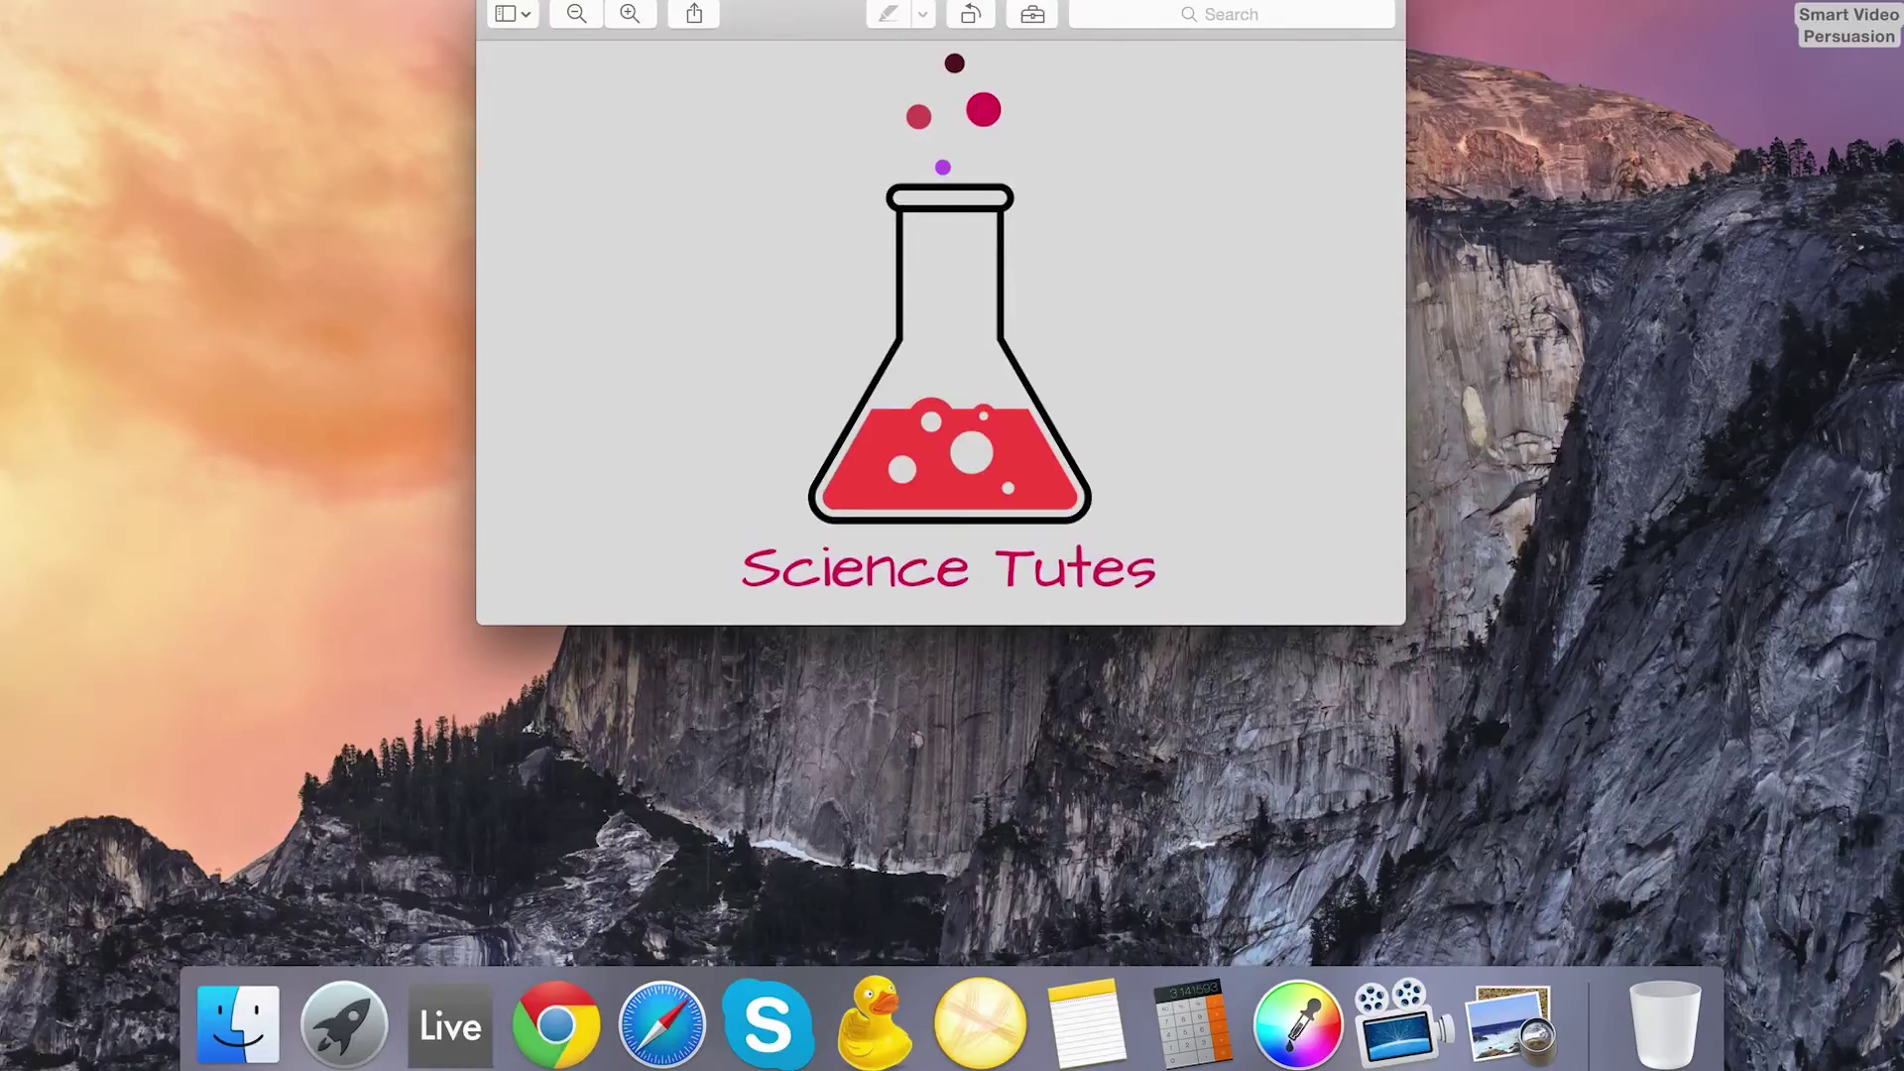
pyautogui.press('super+w')
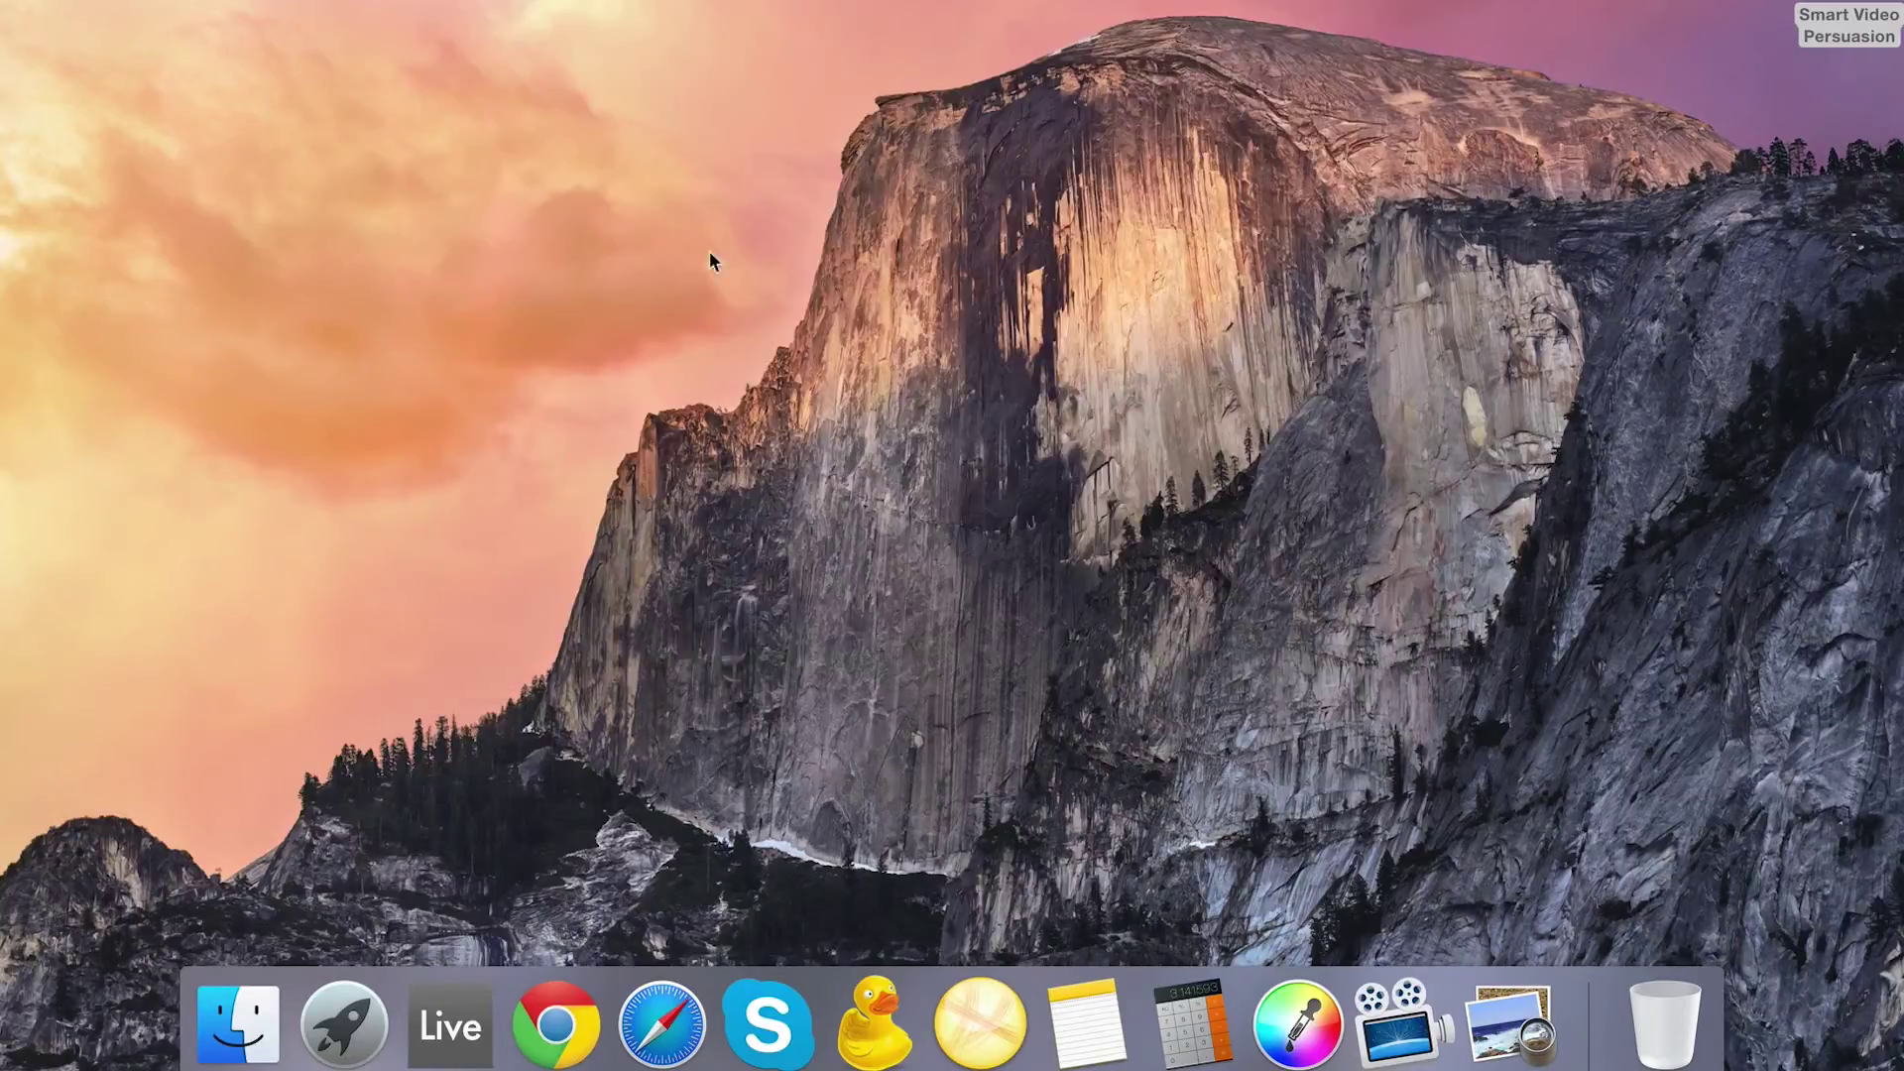
# Step: Switch back to Chrome, reload the Brandrr page and skip the walkthrough to create a project
pyautogui.click(554, 1021)
pyautogui.press('super+r')
pyautogui.click(1083, 314)
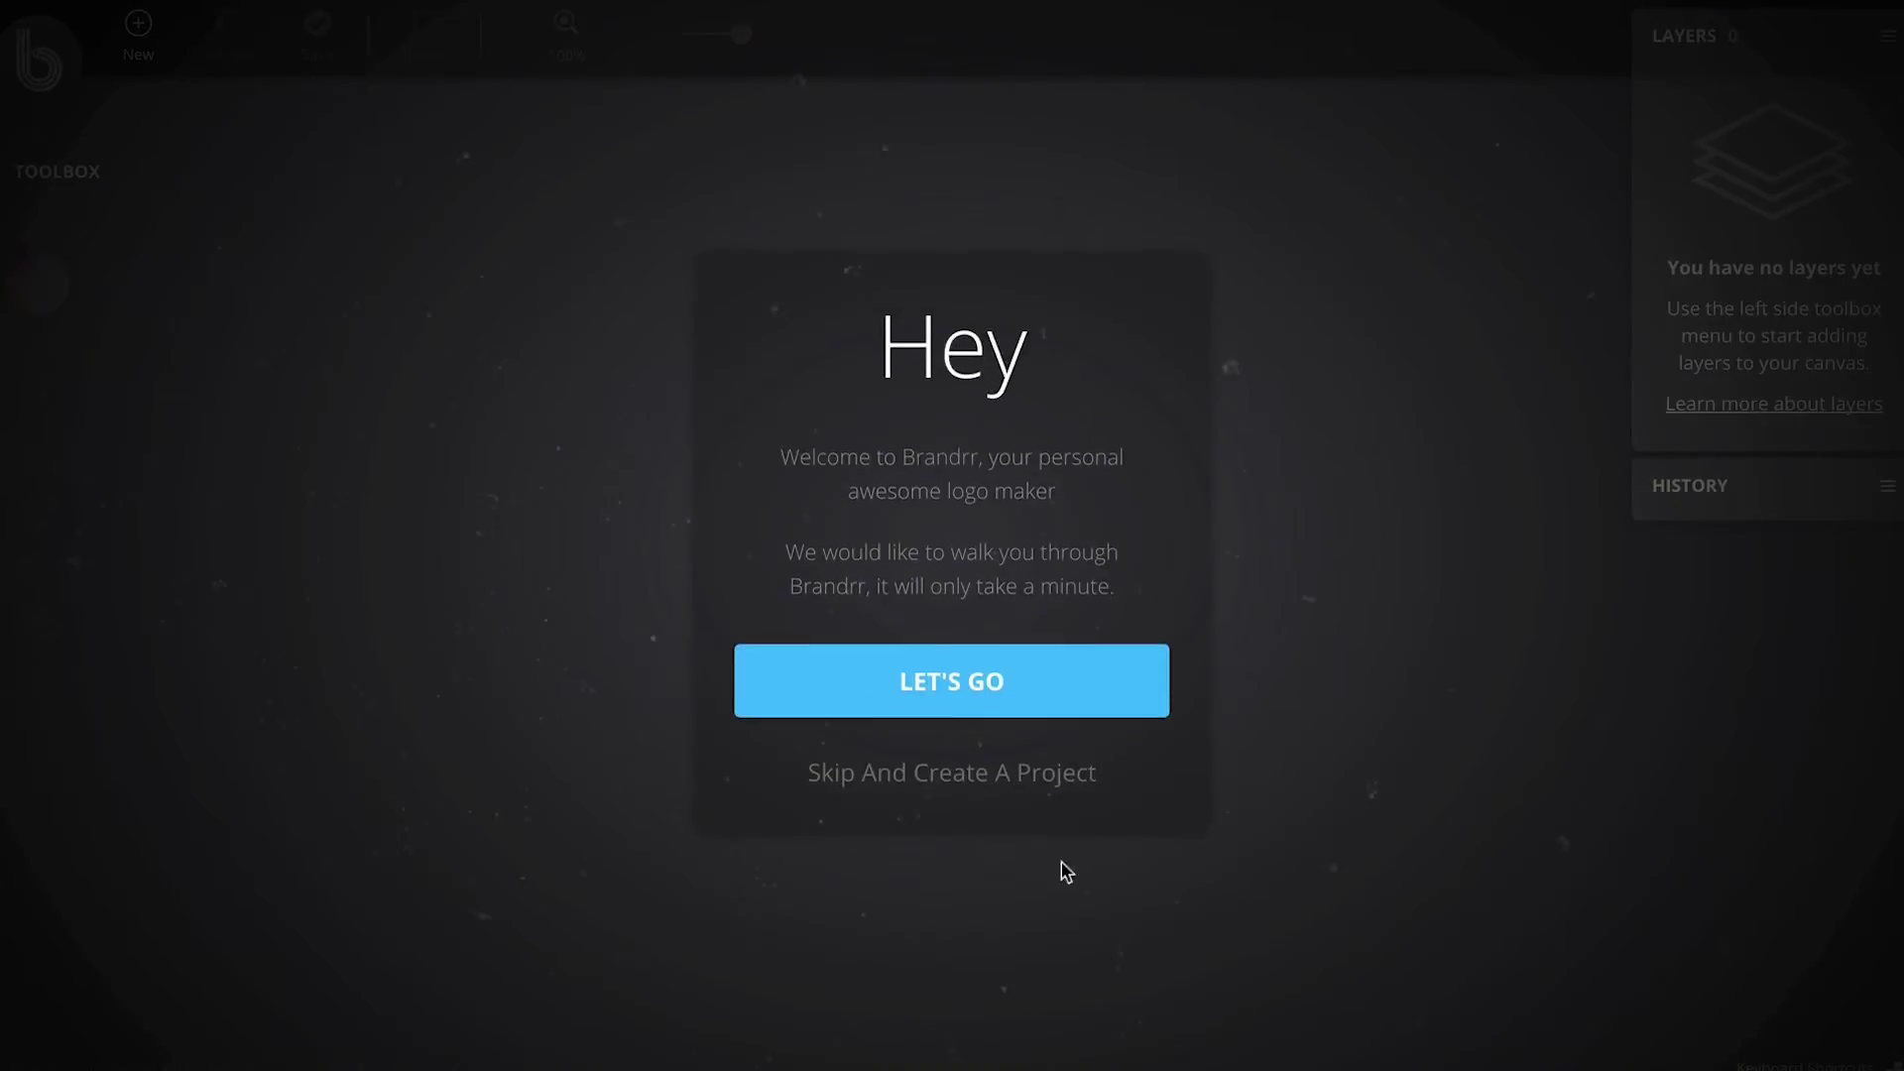
pyautogui.click(981, 744)
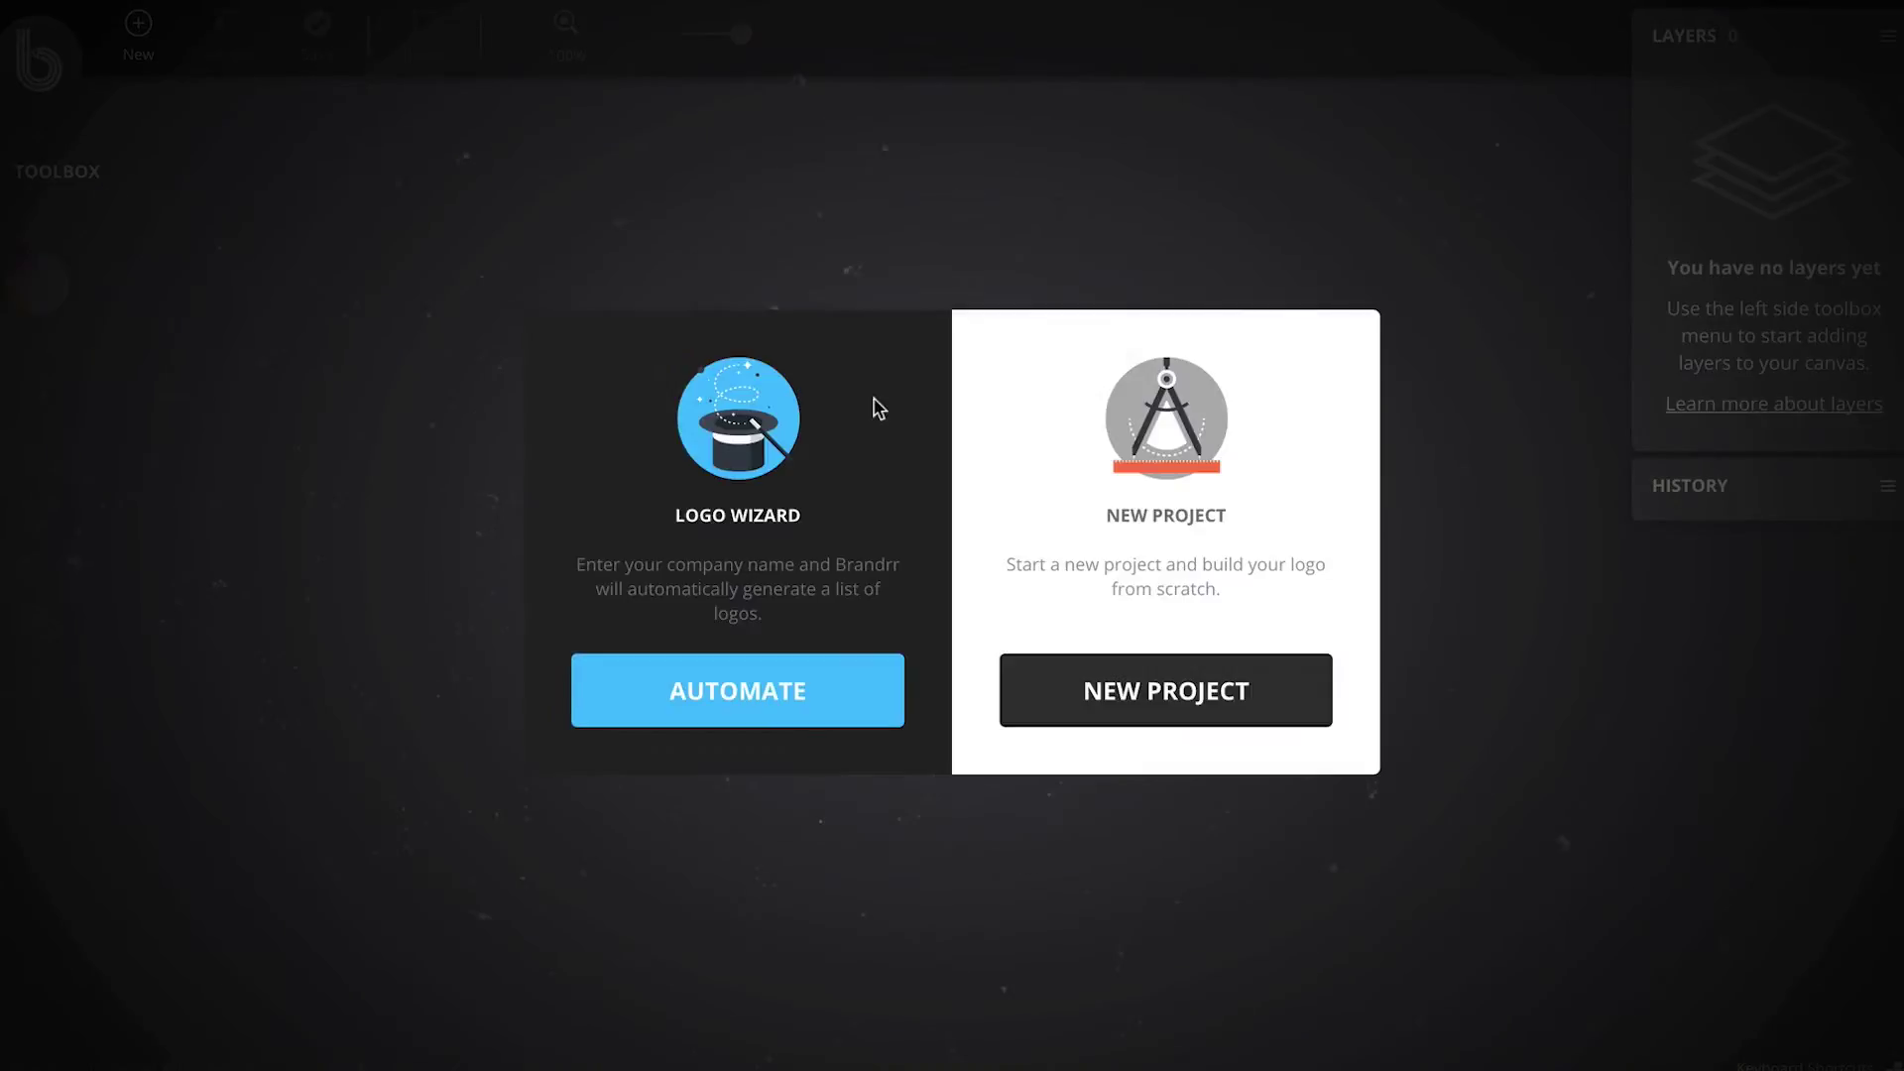
# Step: Generate logos with the Logo Wizard for the company name "Make Money Biz" in the Finance industry
pyautogui.click(833, 689)
pyautogui.click(1173, 531)
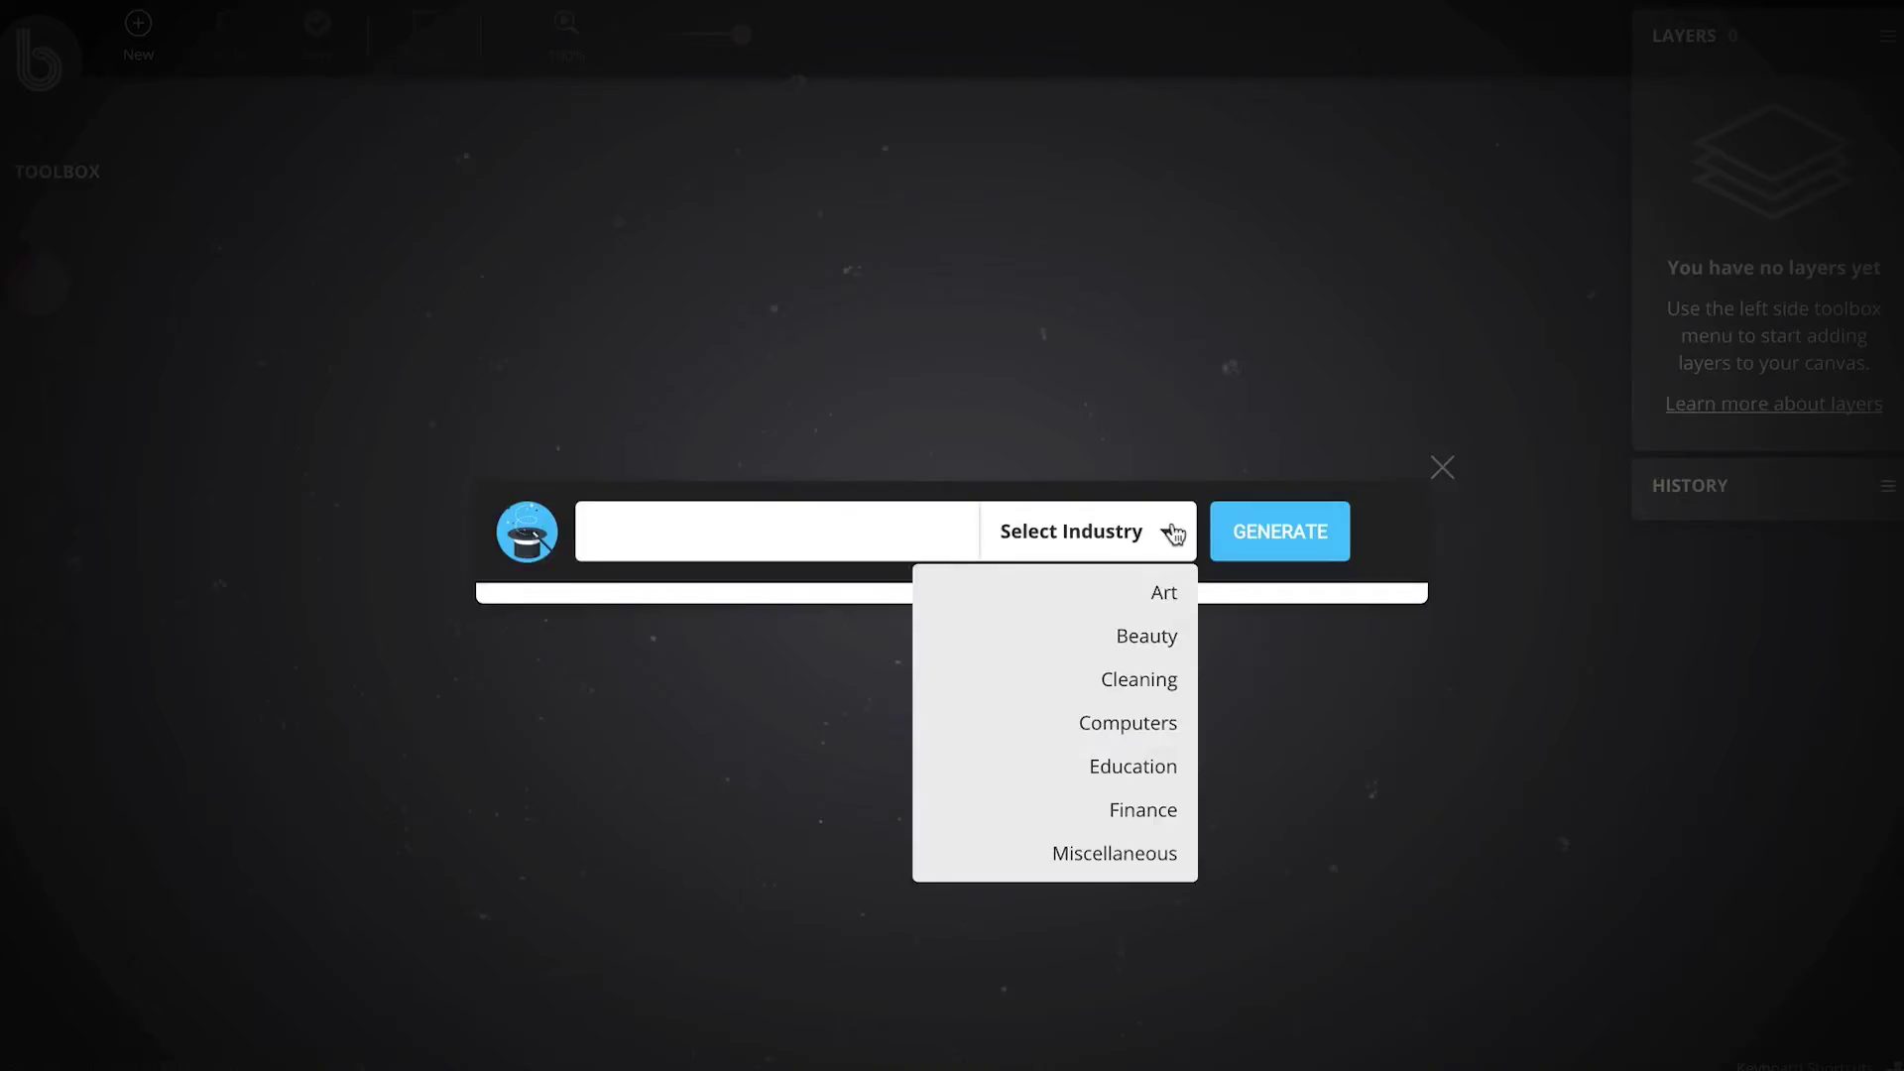
pyautogui.click(1118, 810)
pyautogui.click(868, 537)
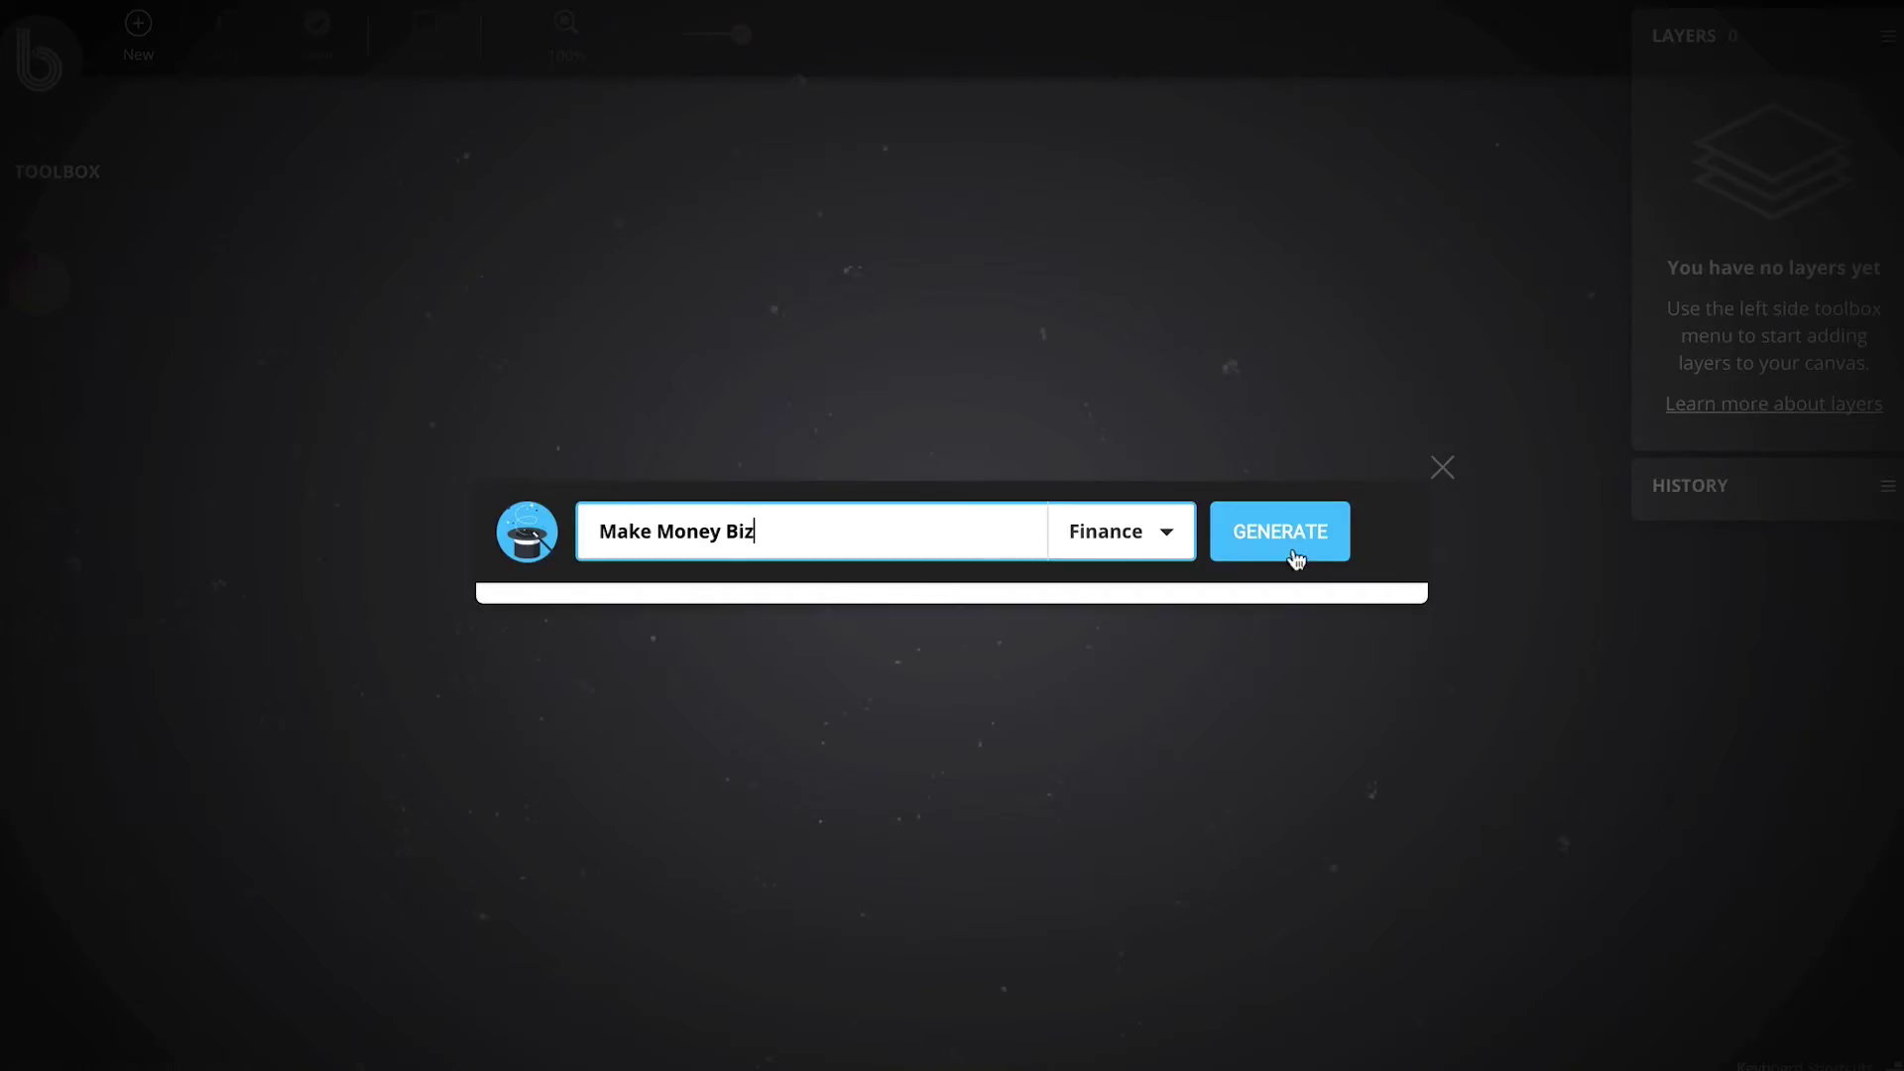
pyautogui.click(1296, 556)
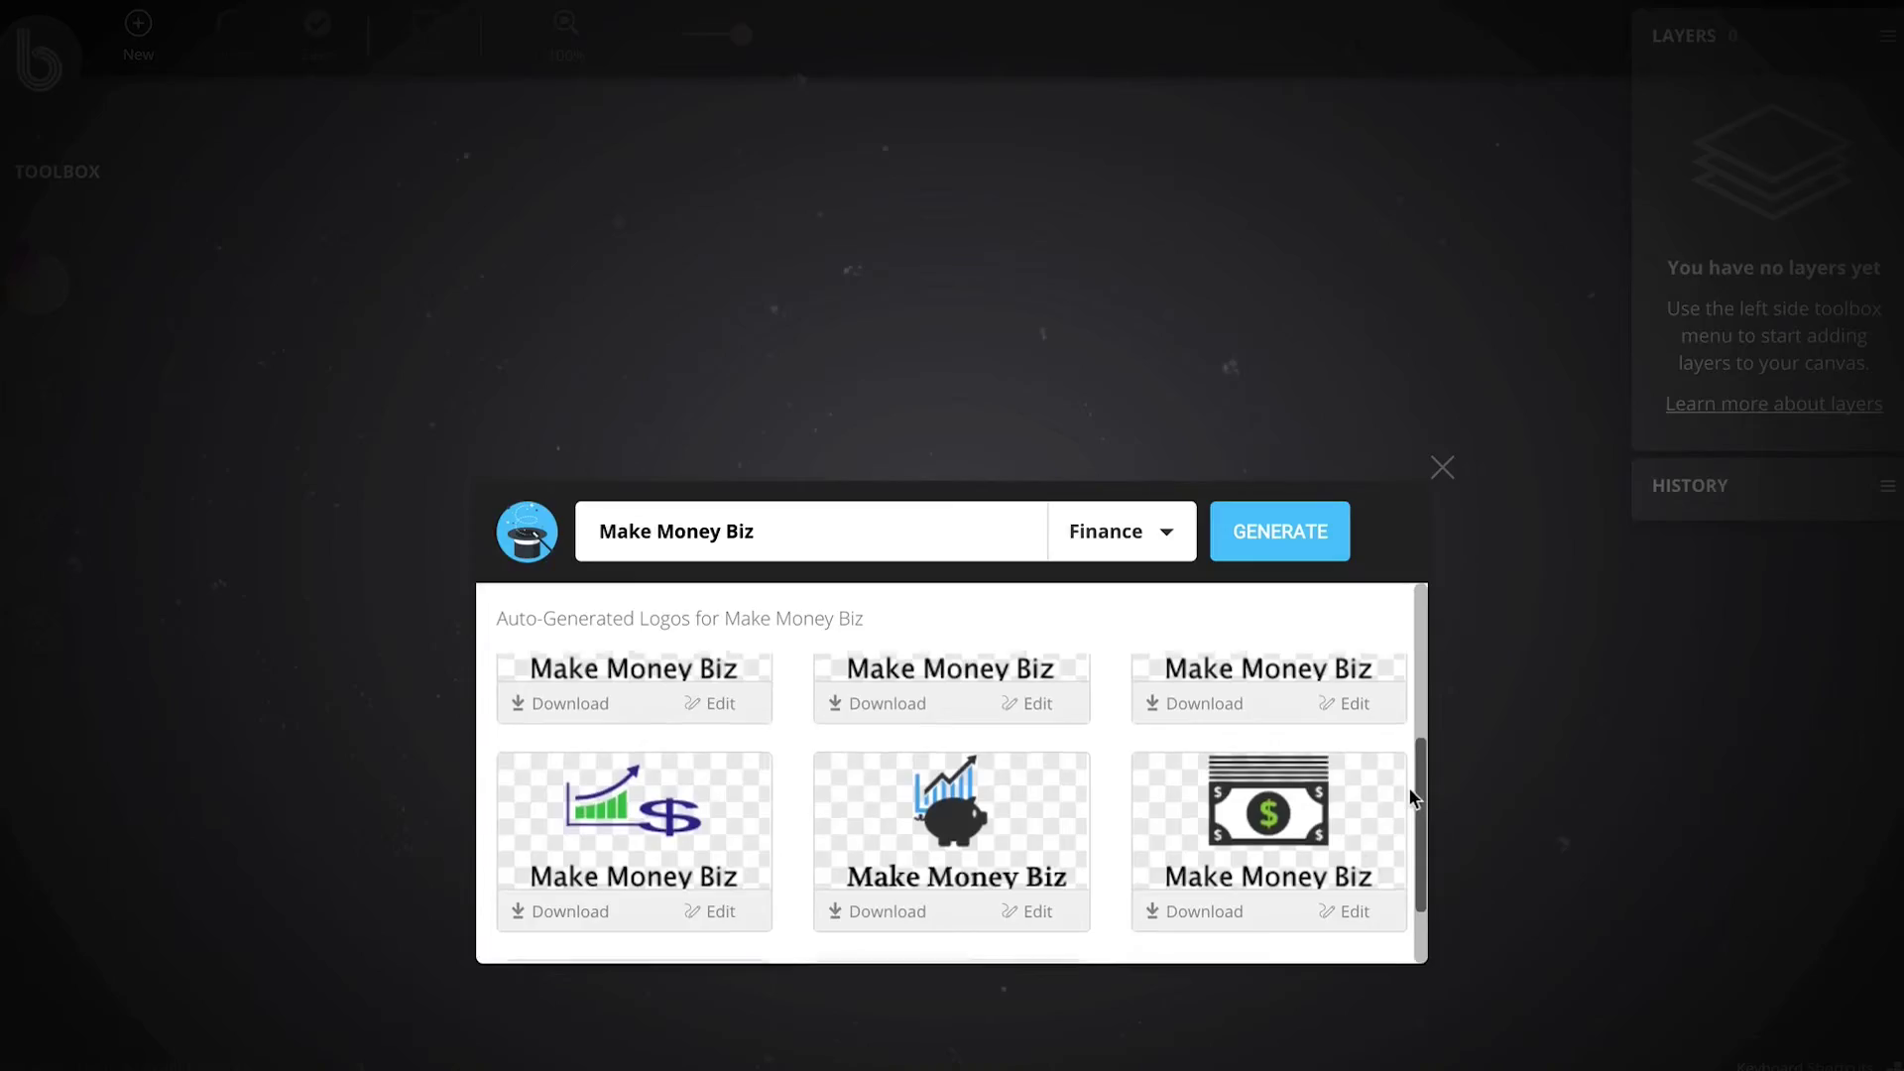
# Step: Open the generated businessman-and-dollar-gears logo for editing and move its graphic up on the artboard
pyautogui.scroll(-2, 1409, 787)
pyautogui.scroll(-1, 1409, 818)
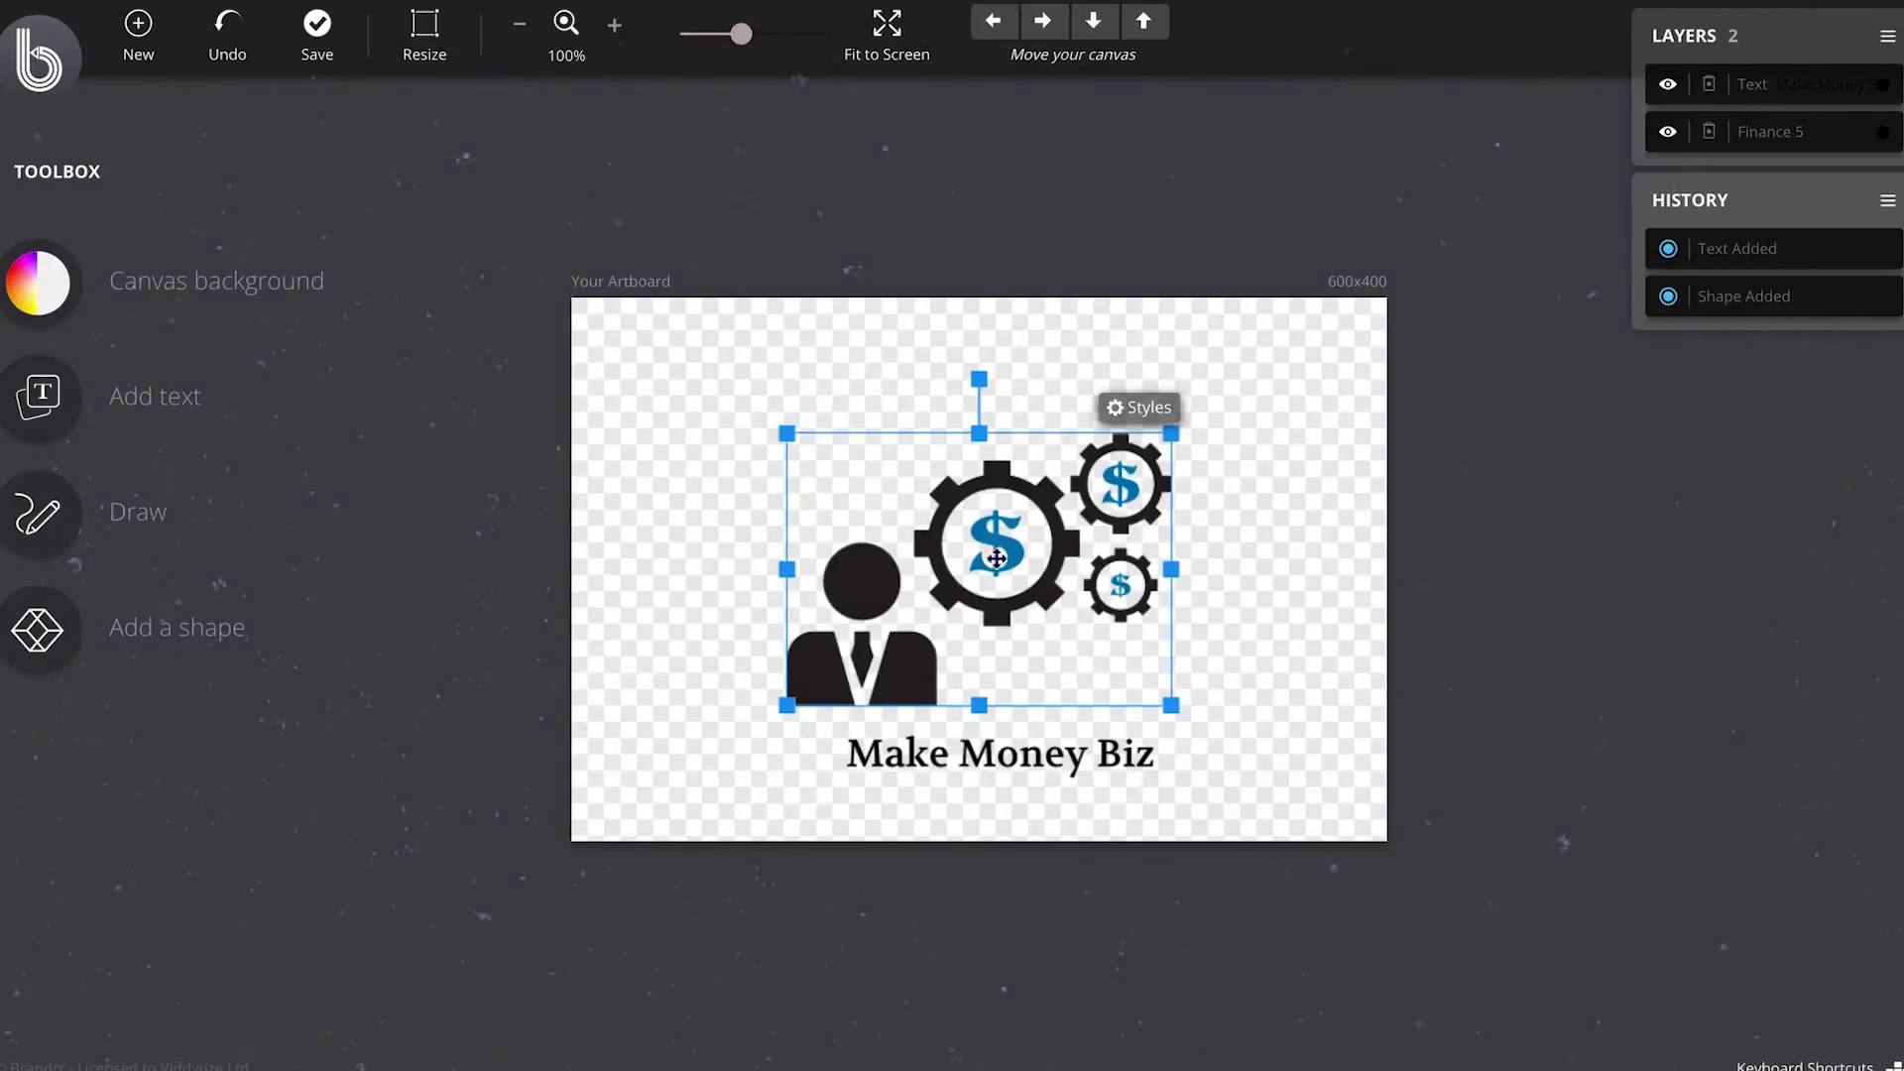
pyautogui.moveTo(941, 558); pyautogui.dragTo(941, 519)
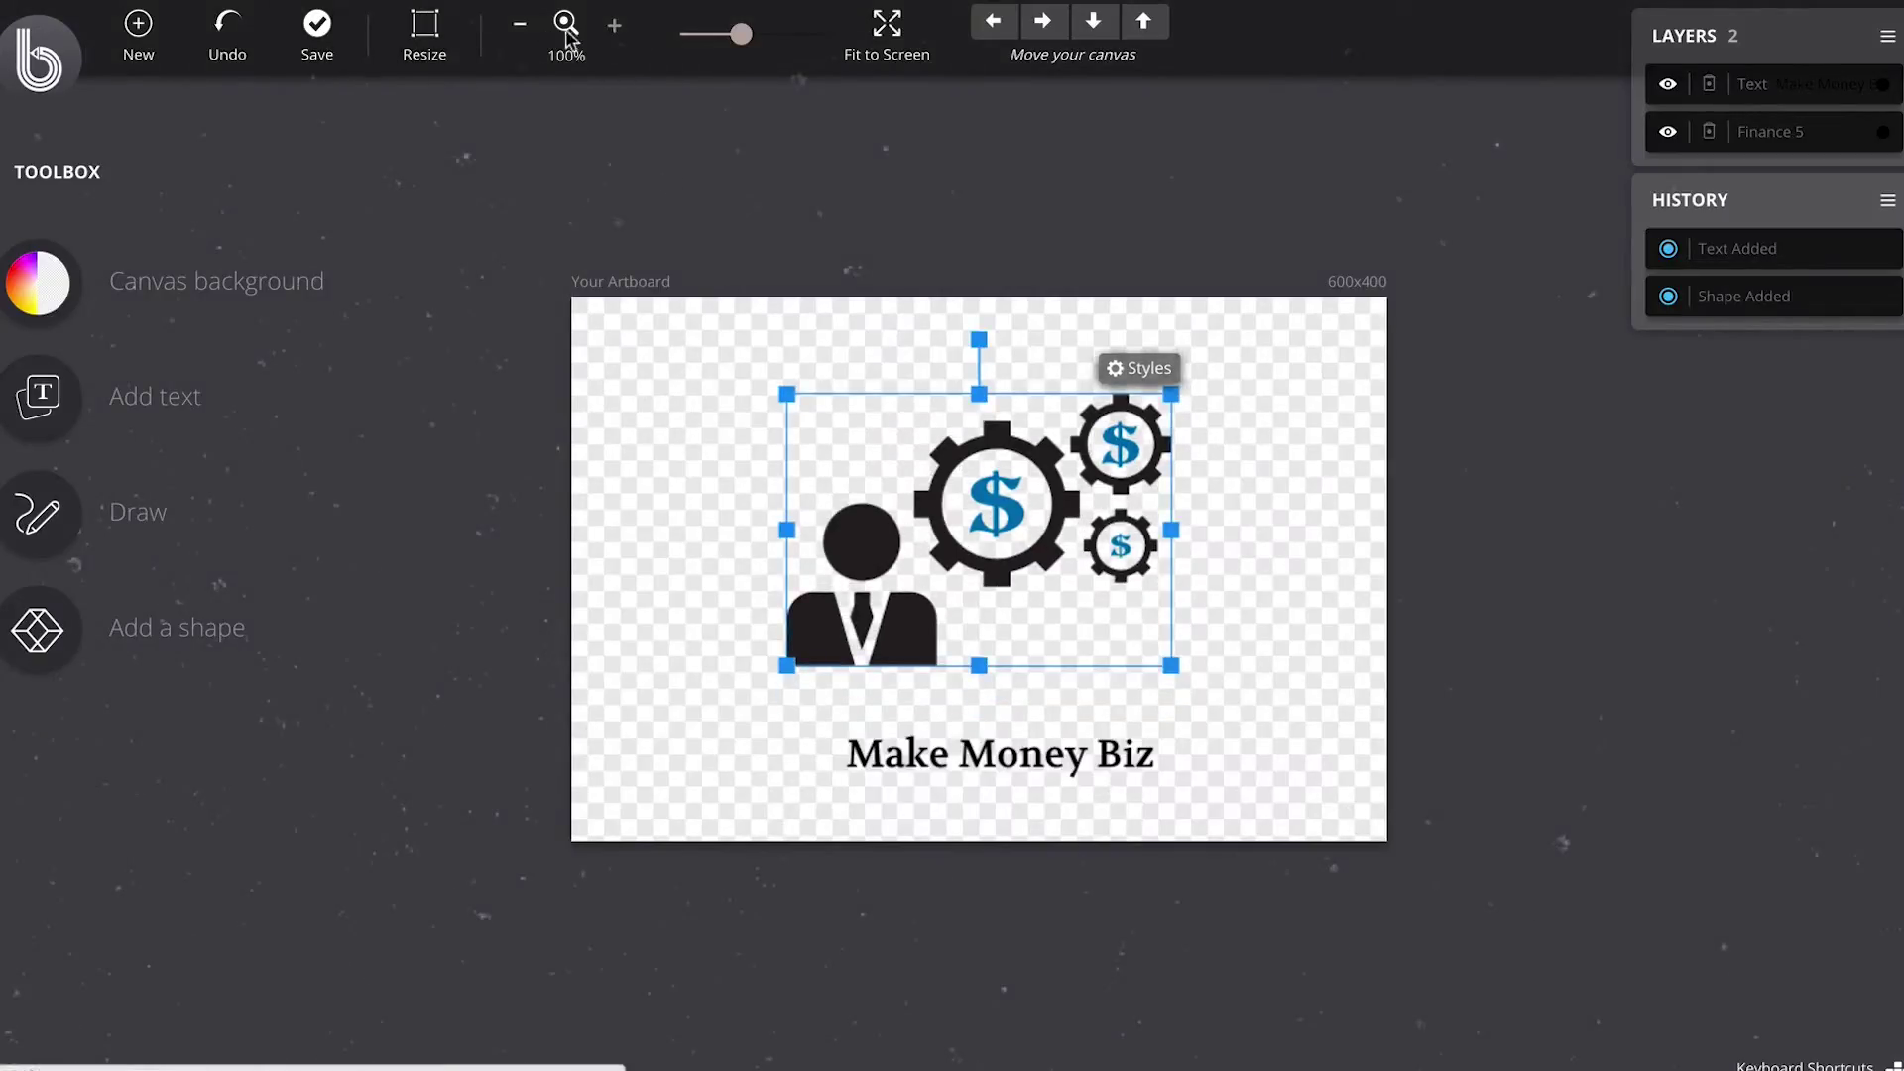
# Step: Nudge the businessman-and-gears graphic slightly higher and move the "Make Money Biz" text up closer beneath it
pyautogui.click(617, 31)
pyautogui.click(620, 34)
pyautogui.moveTo(1022, 361); pyautogui.dragTo(1028, 347)
pyautogui.moveTo(1008, 824); pyautogui.dragTo(994, 789)
# Step: Select the whole "Make Money Biz" text and change it to a wide slab-serif font through its advanced text styles
pyautogui.click(998, 758)
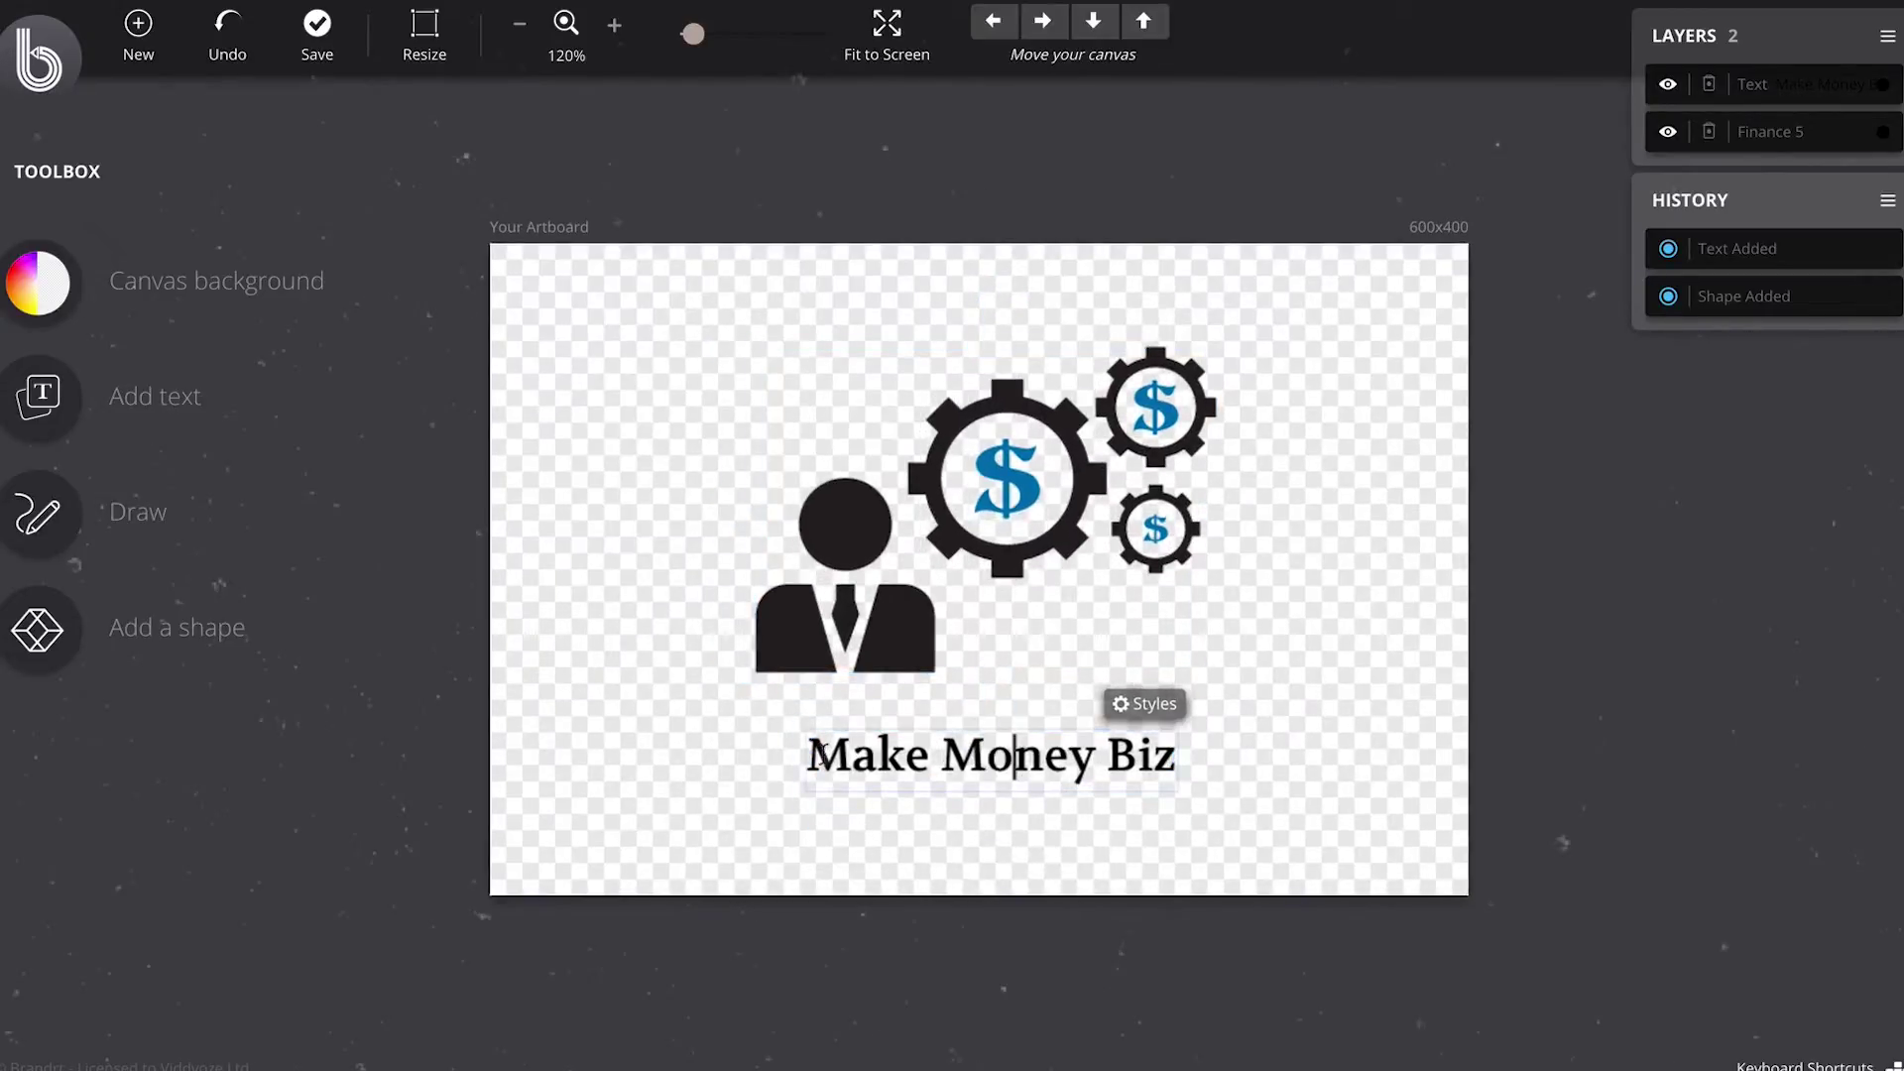
pyautogui.moveTo(823, 754); pyautogui.dragTo(813, 841)
pyautogui.click(1160, 704)
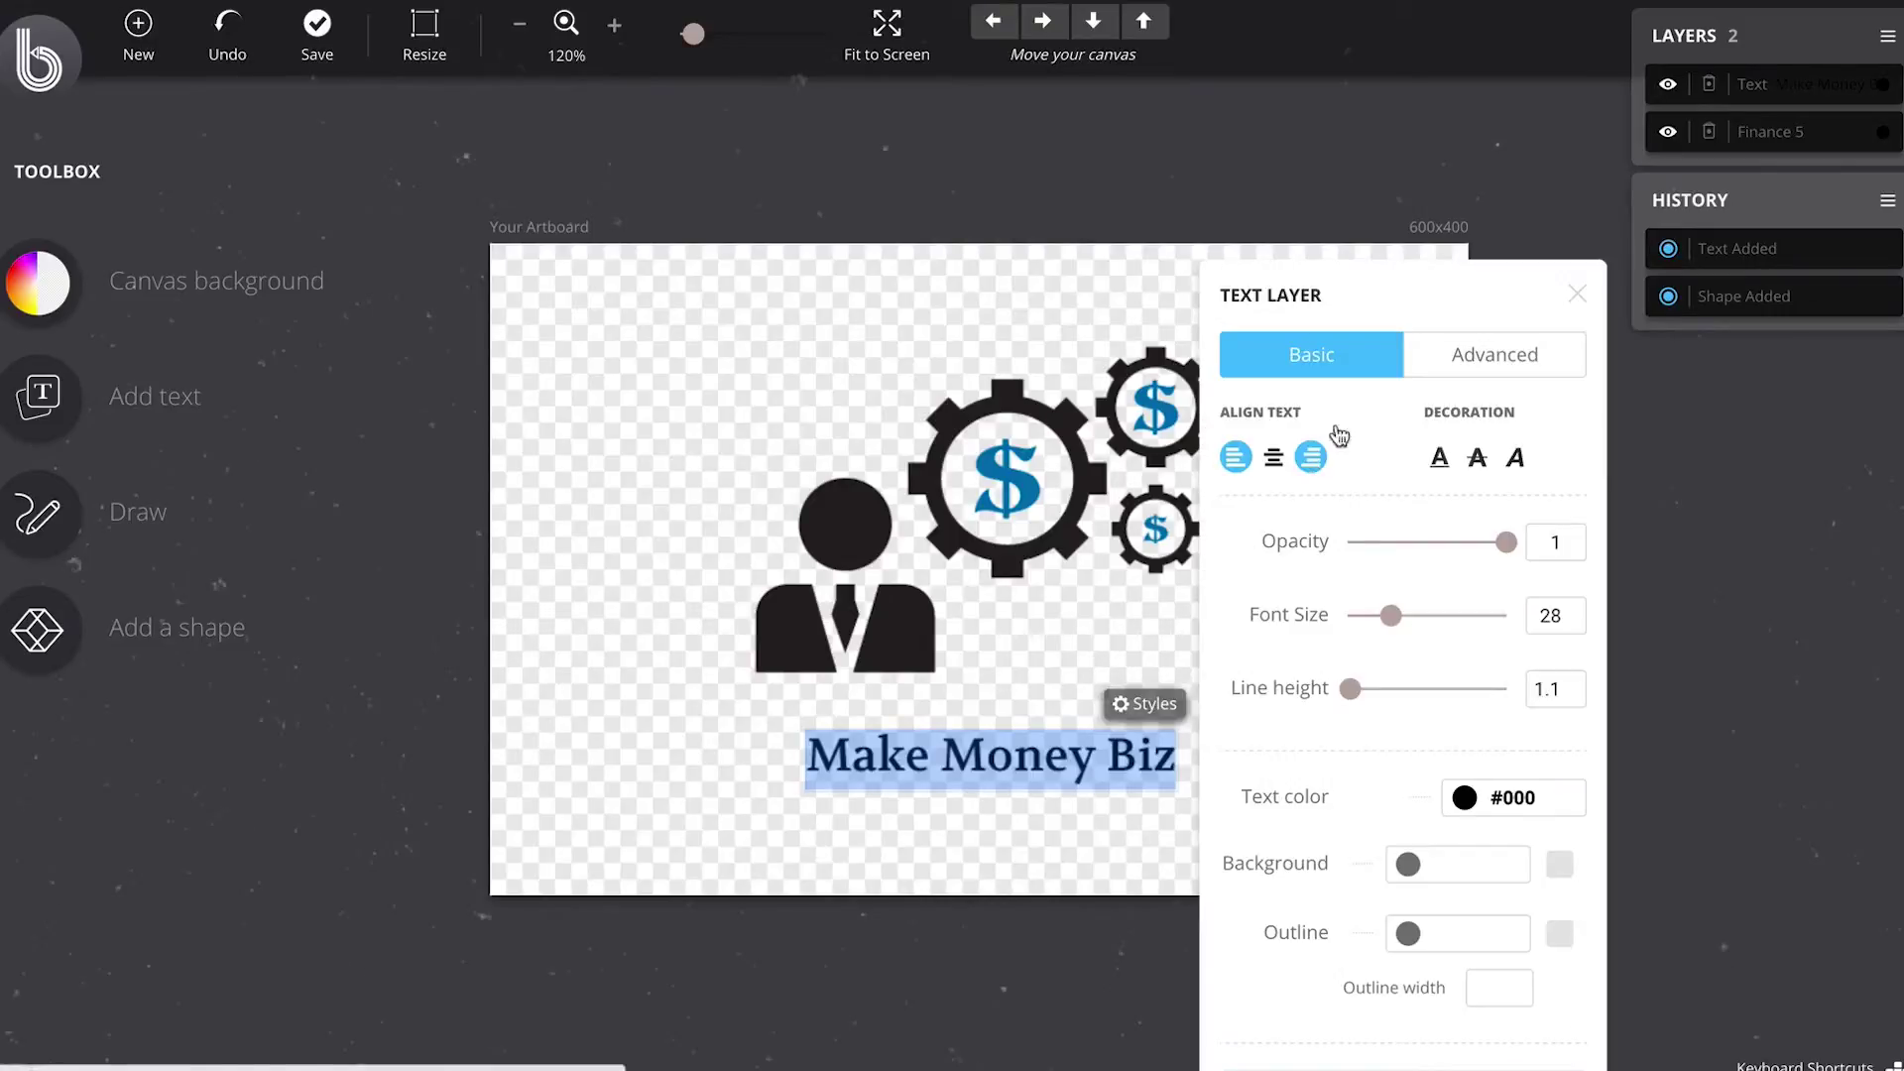
pyautogui.click(1463, 355)
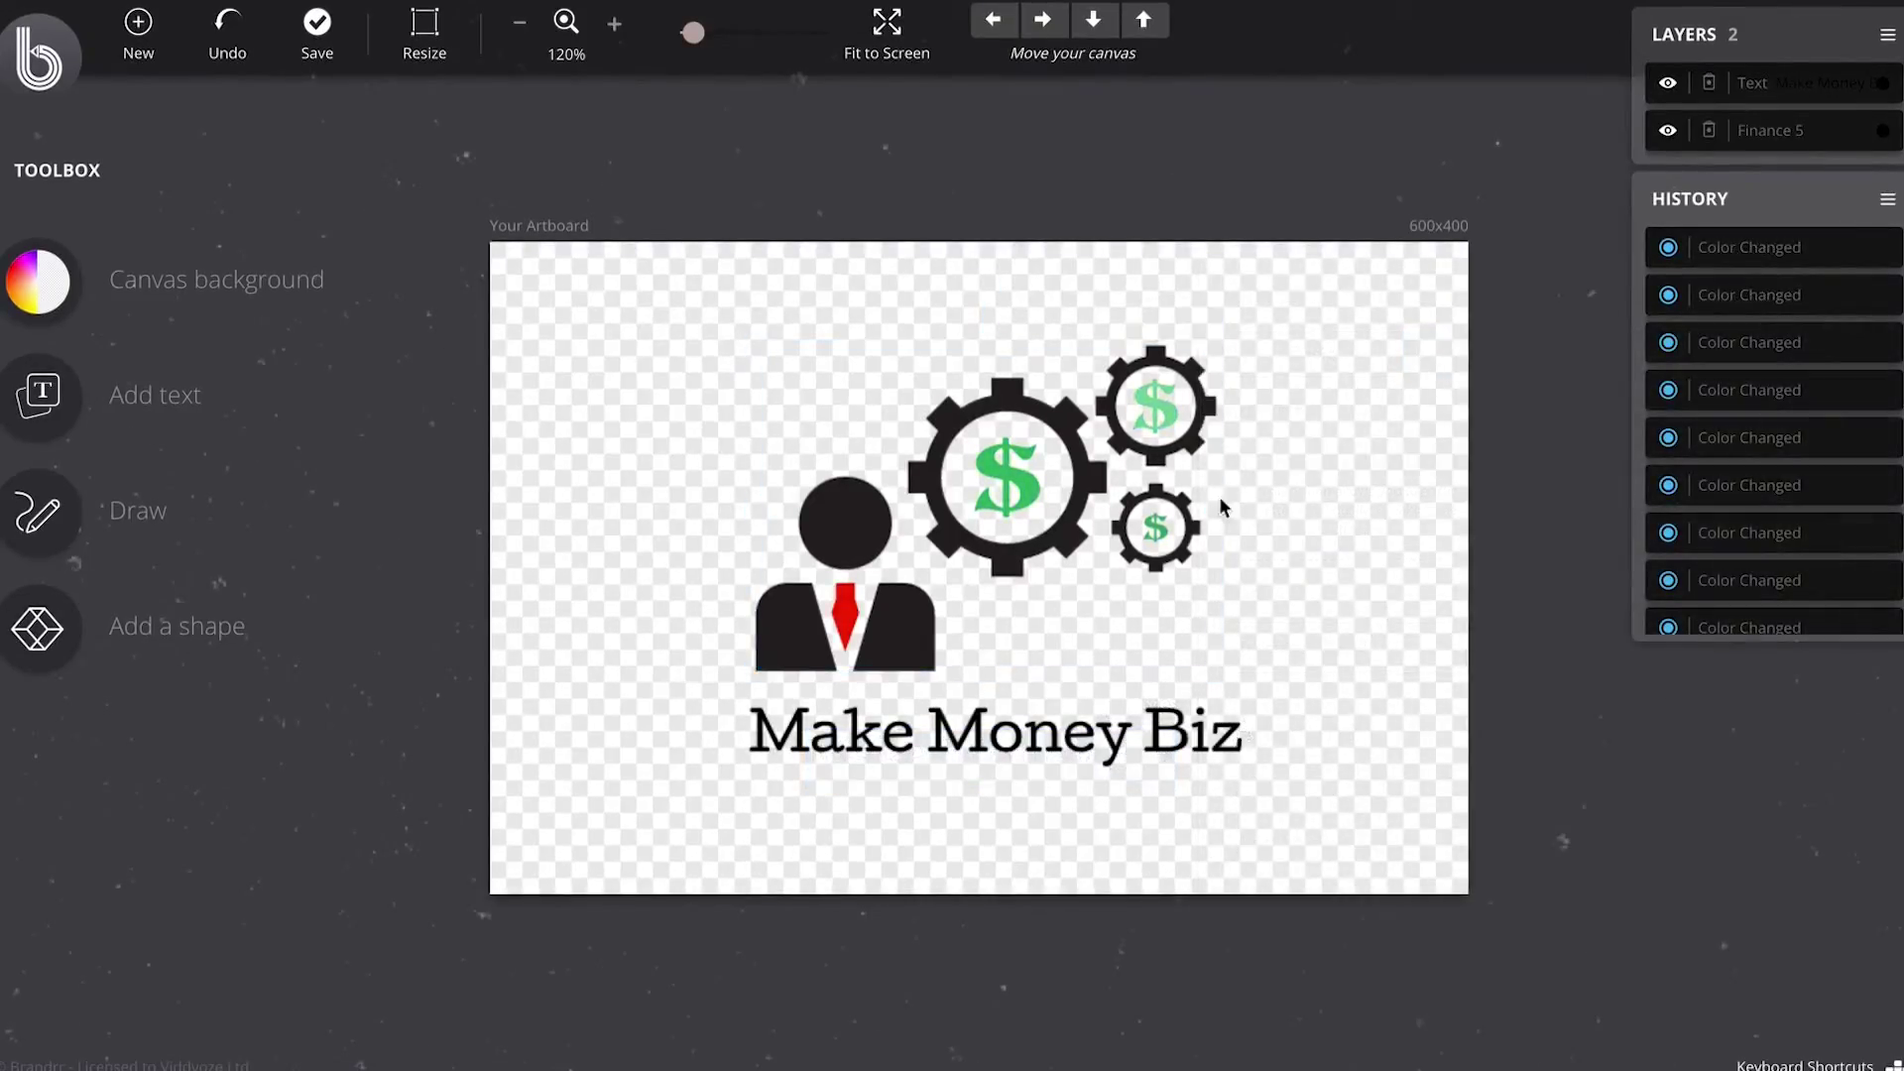
# Step: Start saving the "Make Money Biz" logo by opening the project export options
pyautogui.click(315, 28)
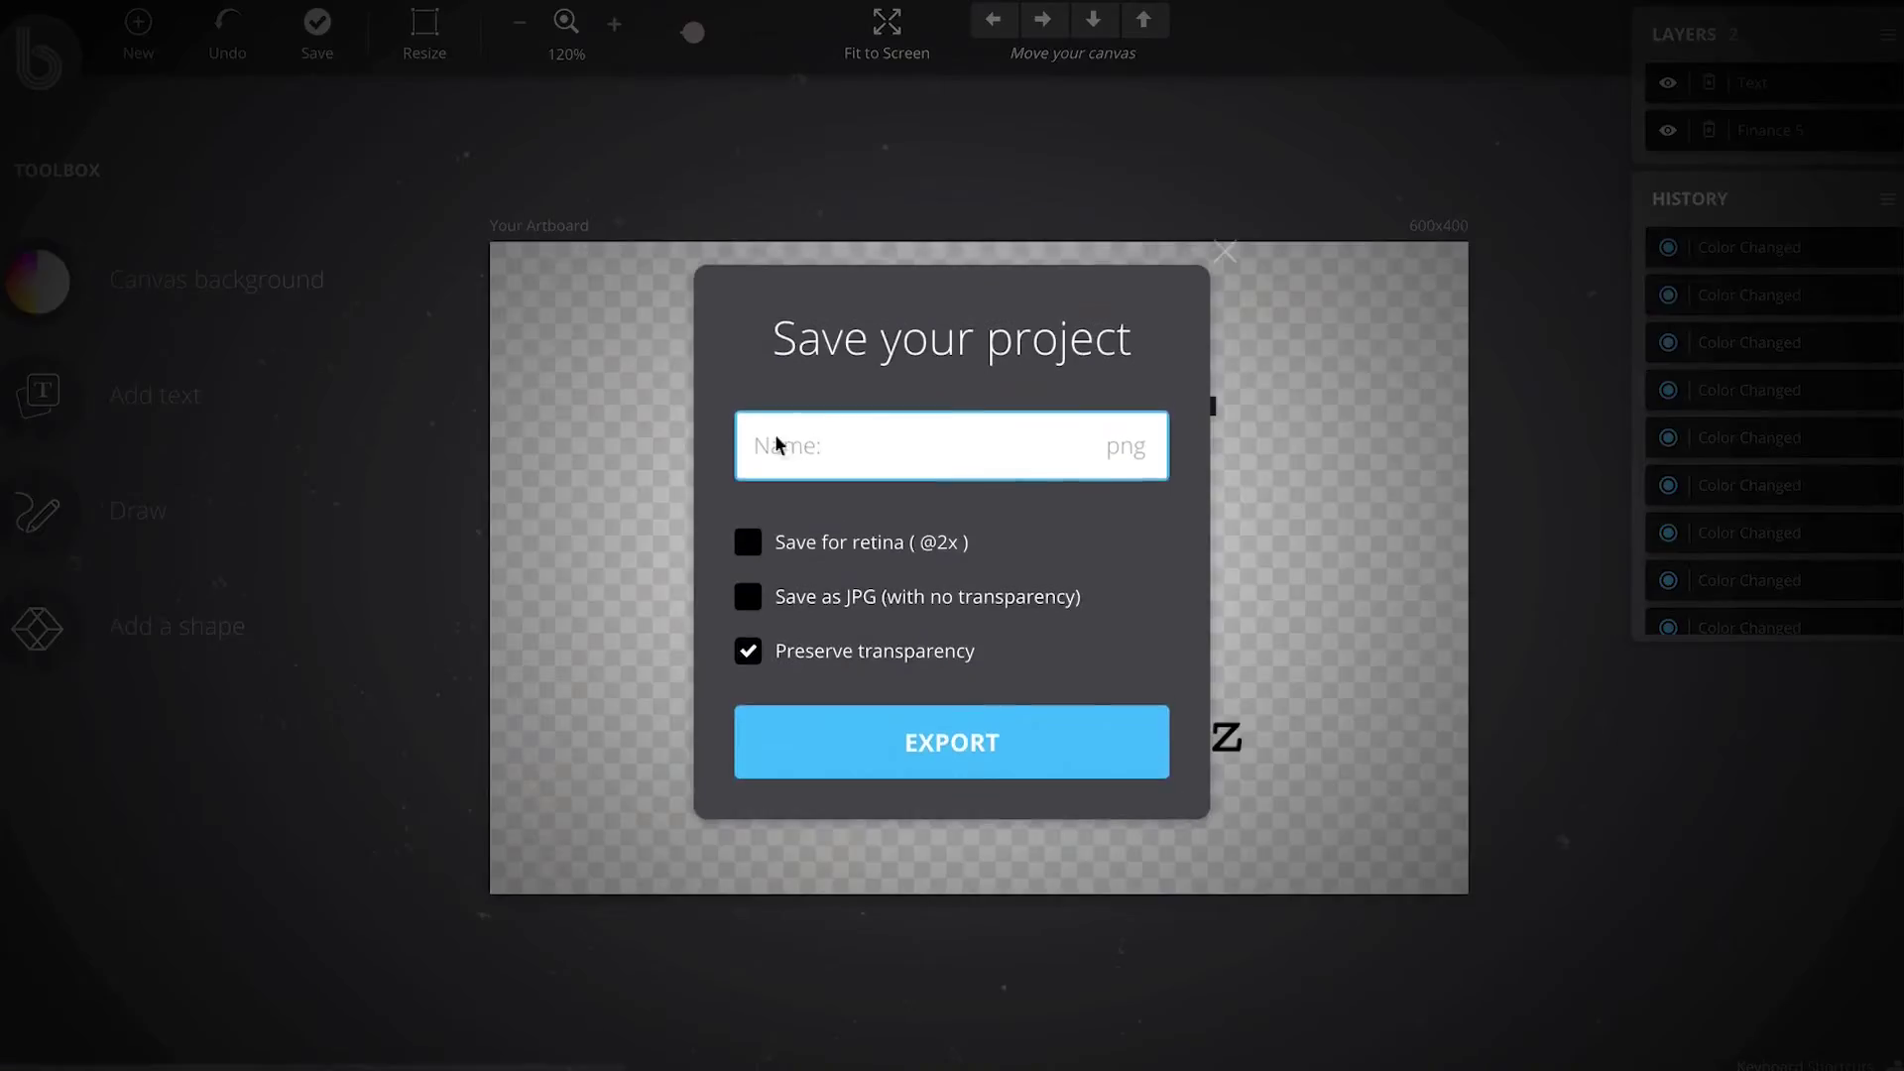